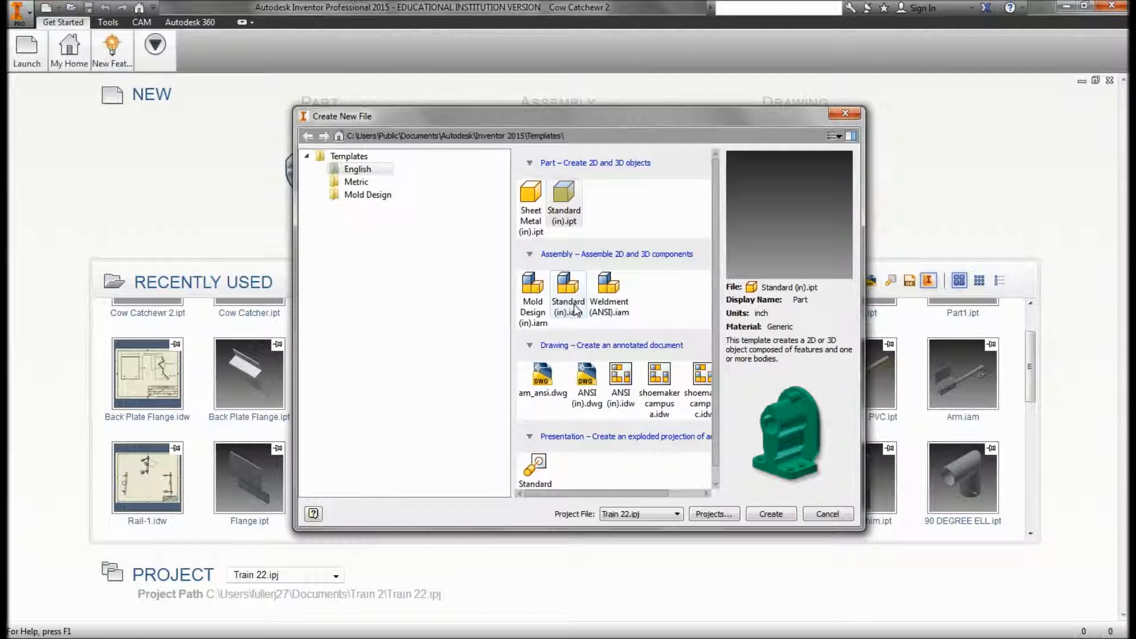
# - Create a new assembly from the Standard (in).iam template and place one Train Body 2 component in it
pyautogui.click(783, 518)
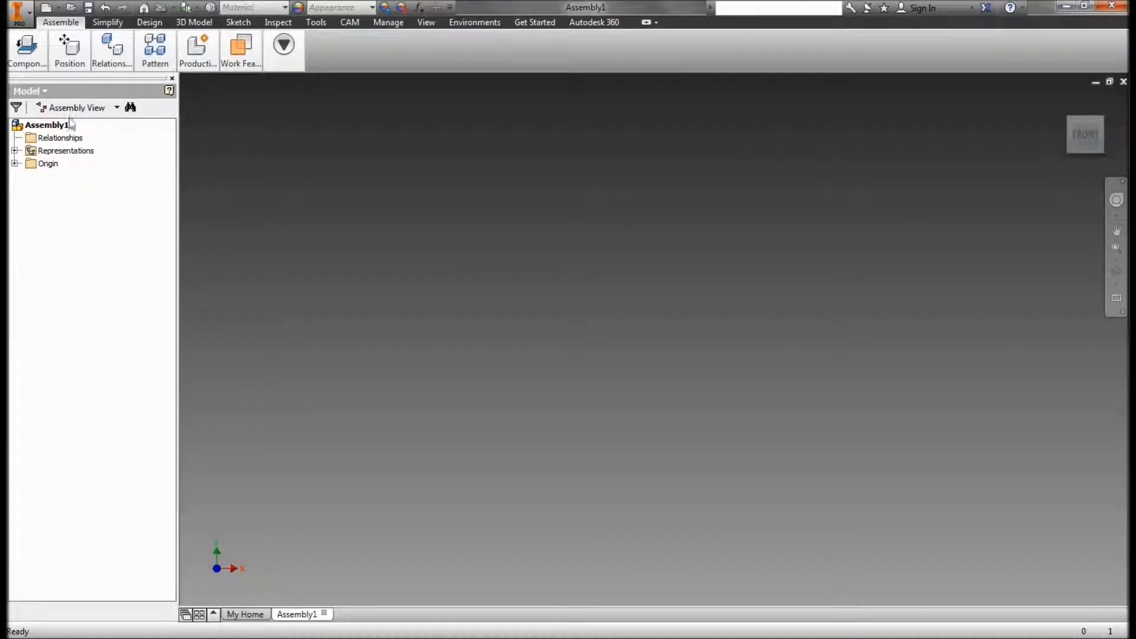
pyautogui.moveTo(18, 62)
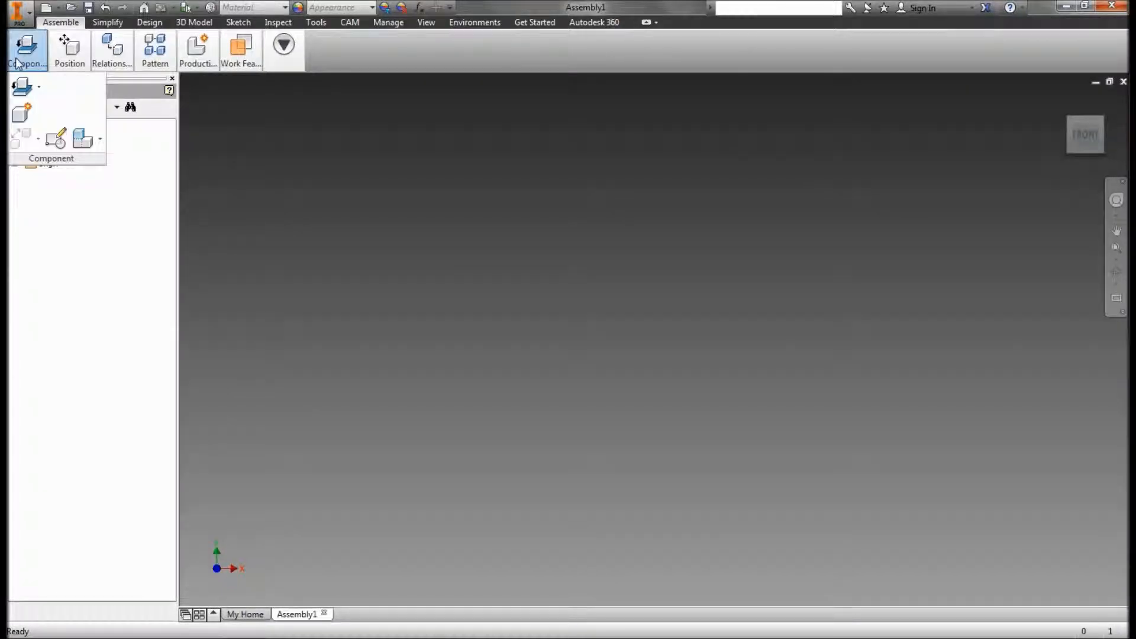
pyautogui.click(39, 87)
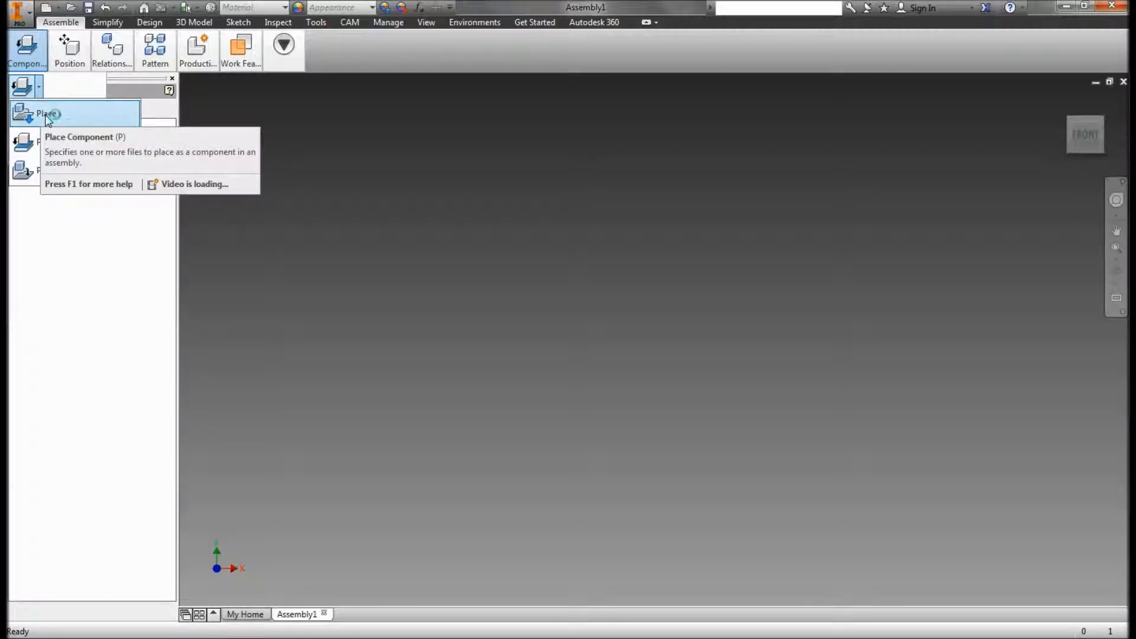
pyautogui.click(46, 116)
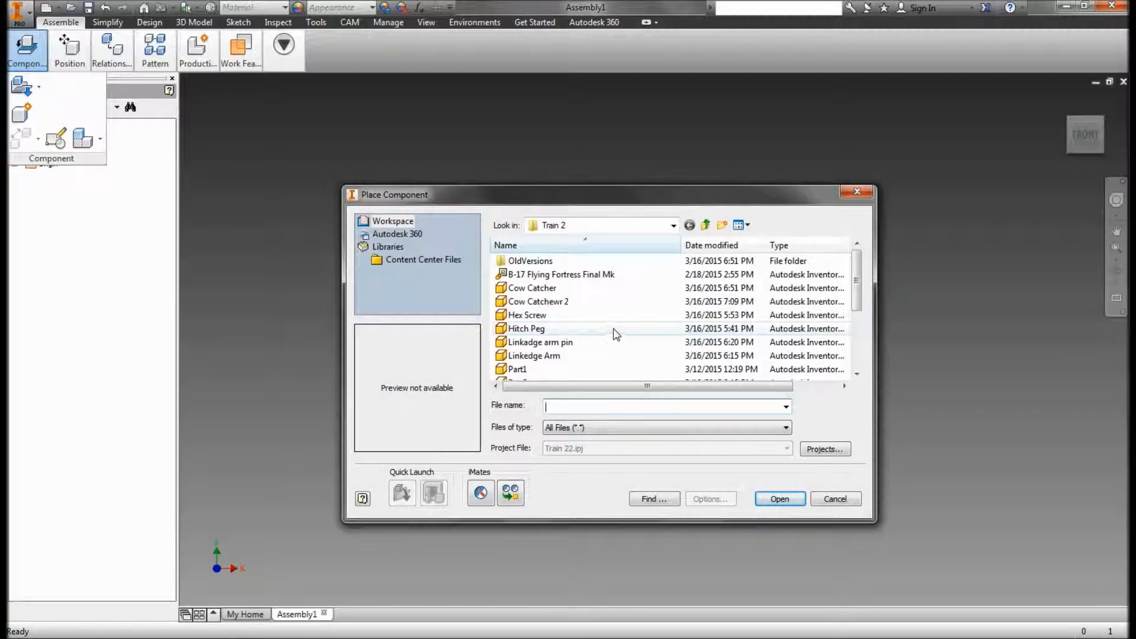
pyautogui.moveTo(856, 283); pyautogui.dragTo(861, 324)
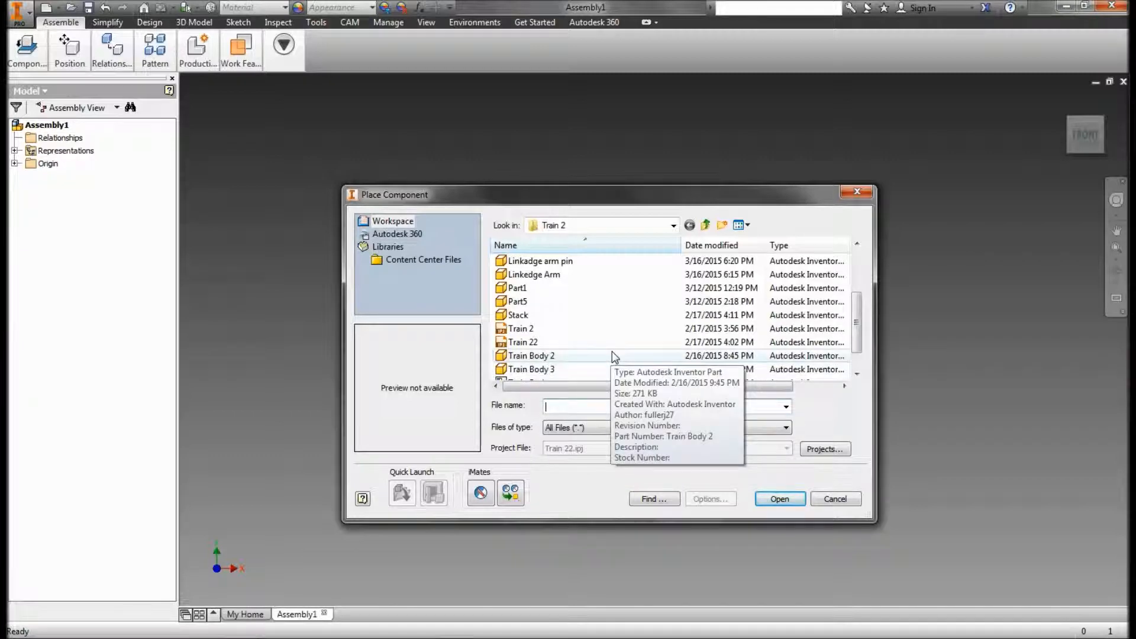
pyautogui.scroll(-1, 627, 335)
pyautogui.click(562, 339)
pyautogui.click(536, 330)
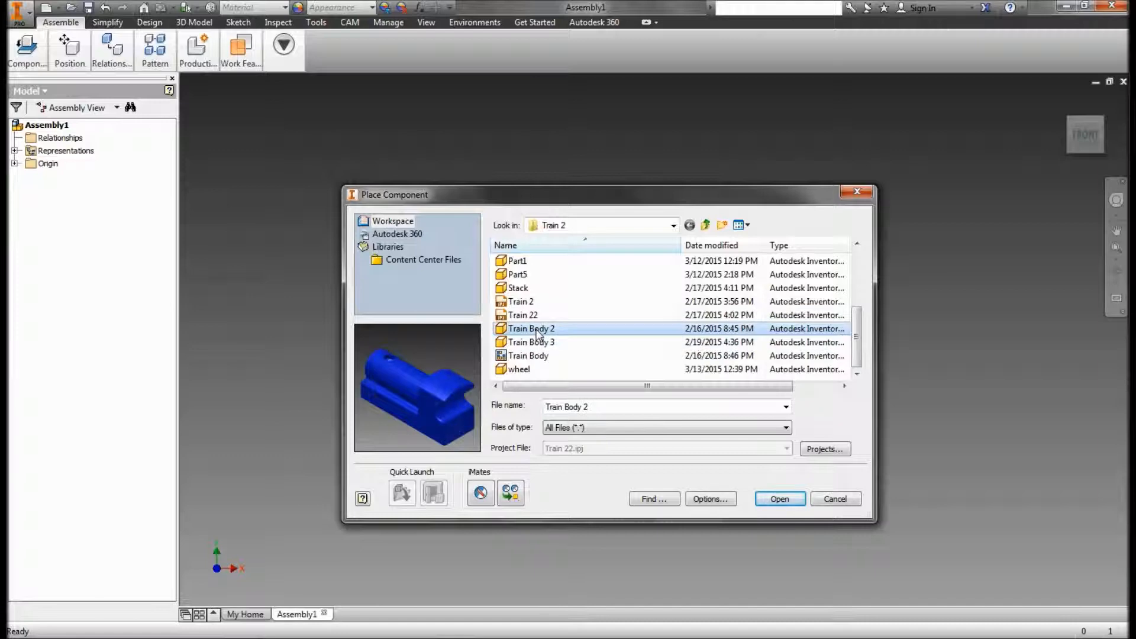
pyautogui.click(779, 500)
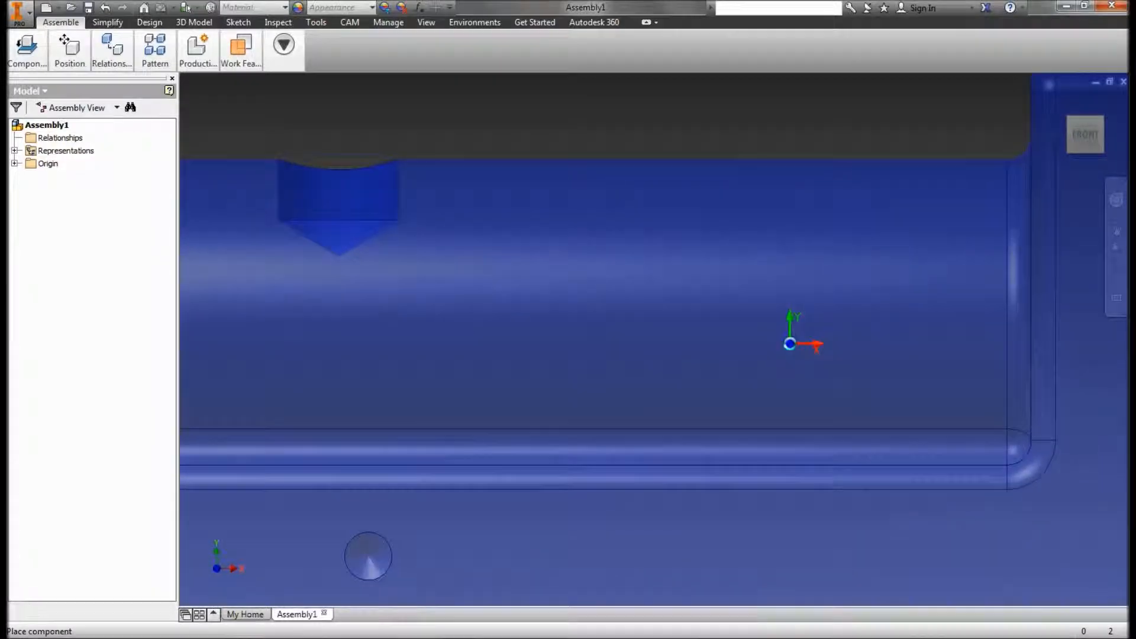
pyautogui.click(790, 346)
pyautogui.rightClick(790, 344)
pyautogui.click(832, 345)
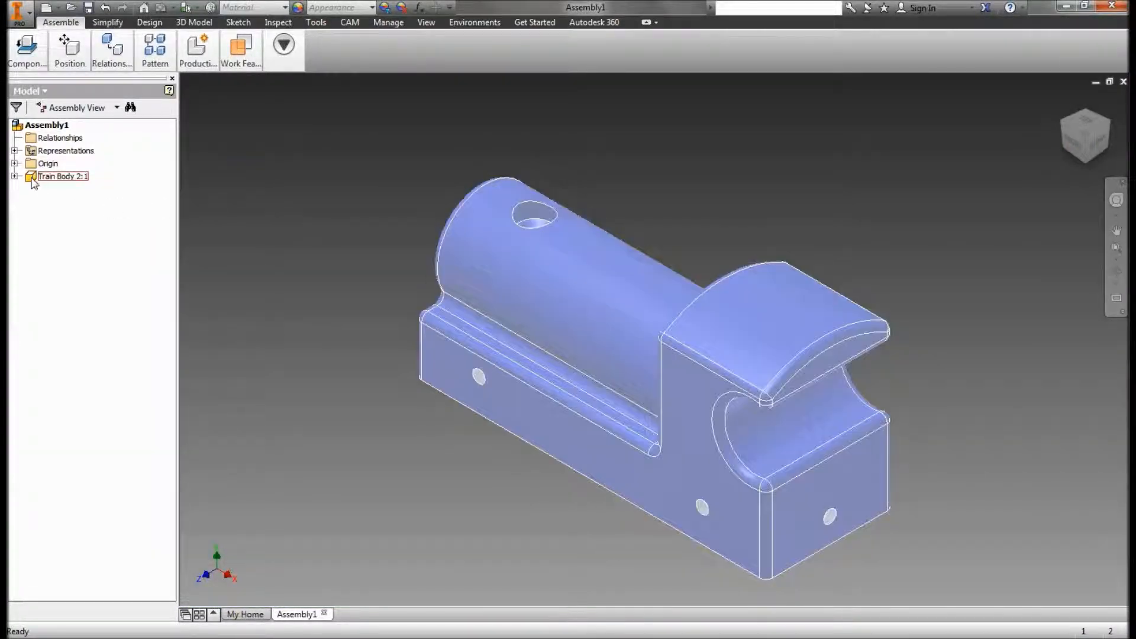
# - Ground the Train Body 2 component in the assembly
pyautogui.rightClick(33, 184)
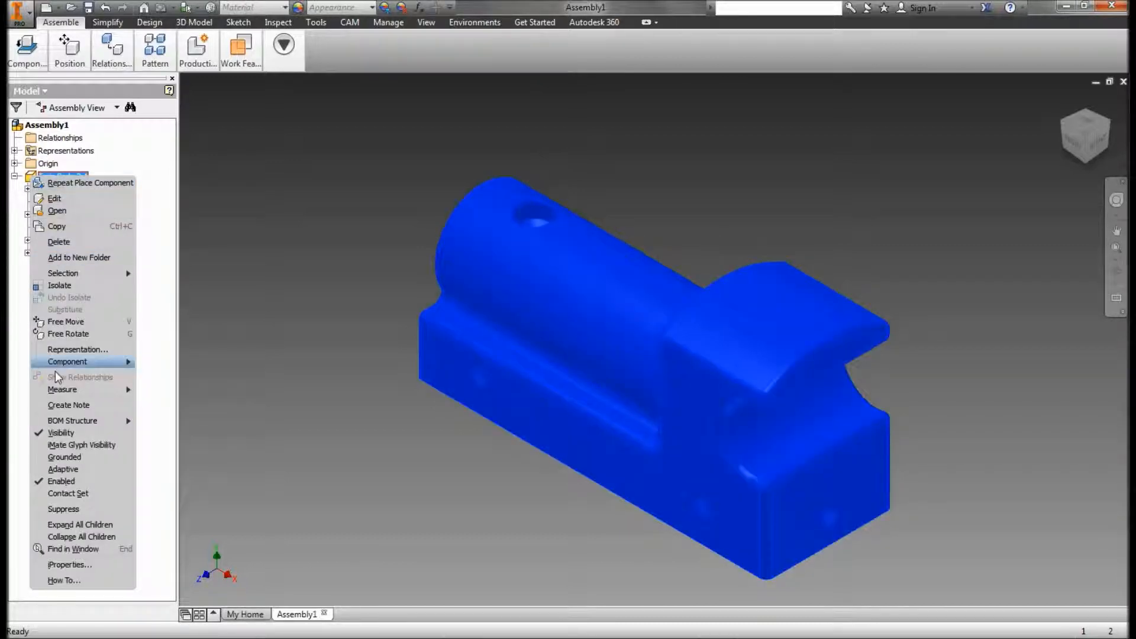
pyautogui.press('Up')
pyautogui.press('Up')
pyautogui.press('Up')
pyautogui.press('Up')
pyautogui.press('Down')
pyautogui.press('Down')
pyautogui.press('Down')
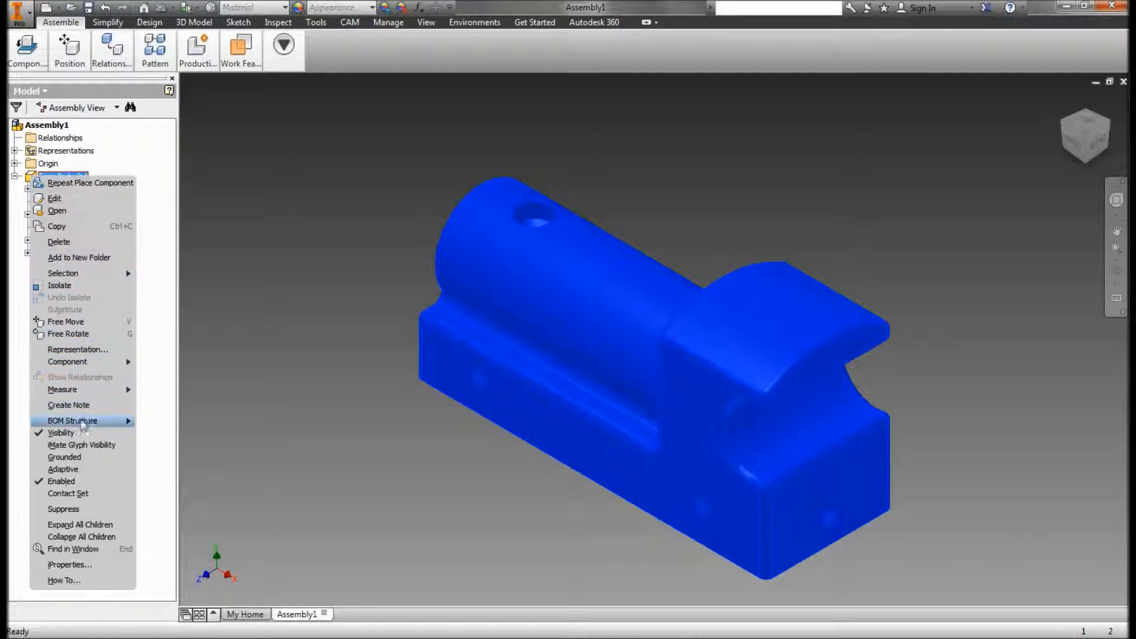
pyautogui.click(76, 456)
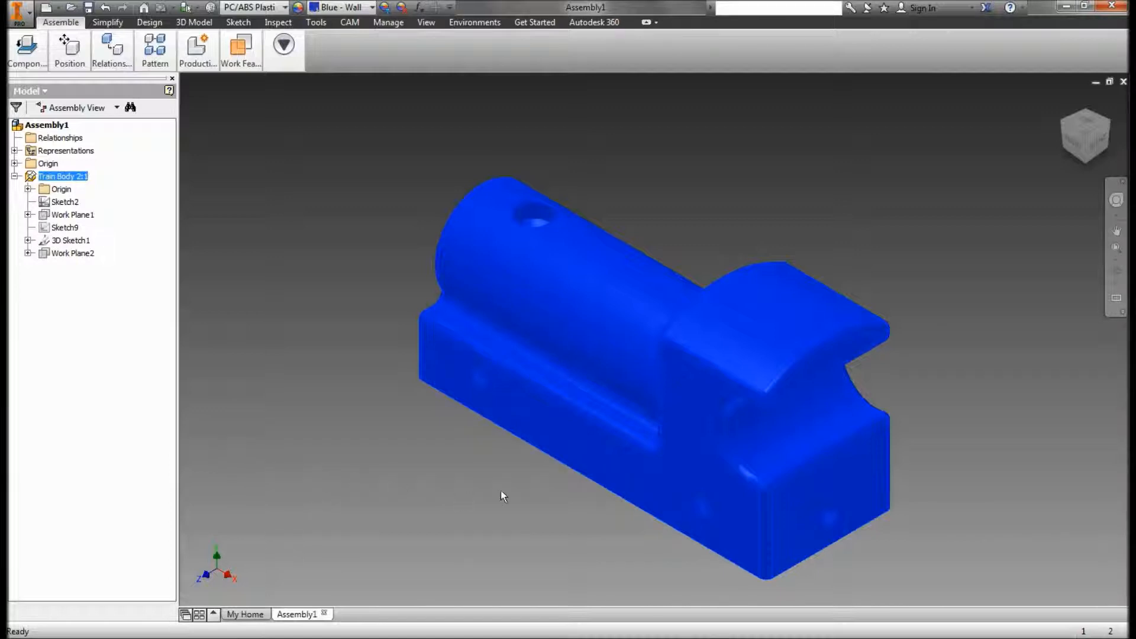
pyautogui.click(416, 503)
# - Place four instances of the wheel part in a row above the train body
pyautogui.keyDown('shift'); pyautogui.moveTo(470, 516); pyautogui.dragTo(558, 506, button='middle'); pyautogui.keyUp('shift')
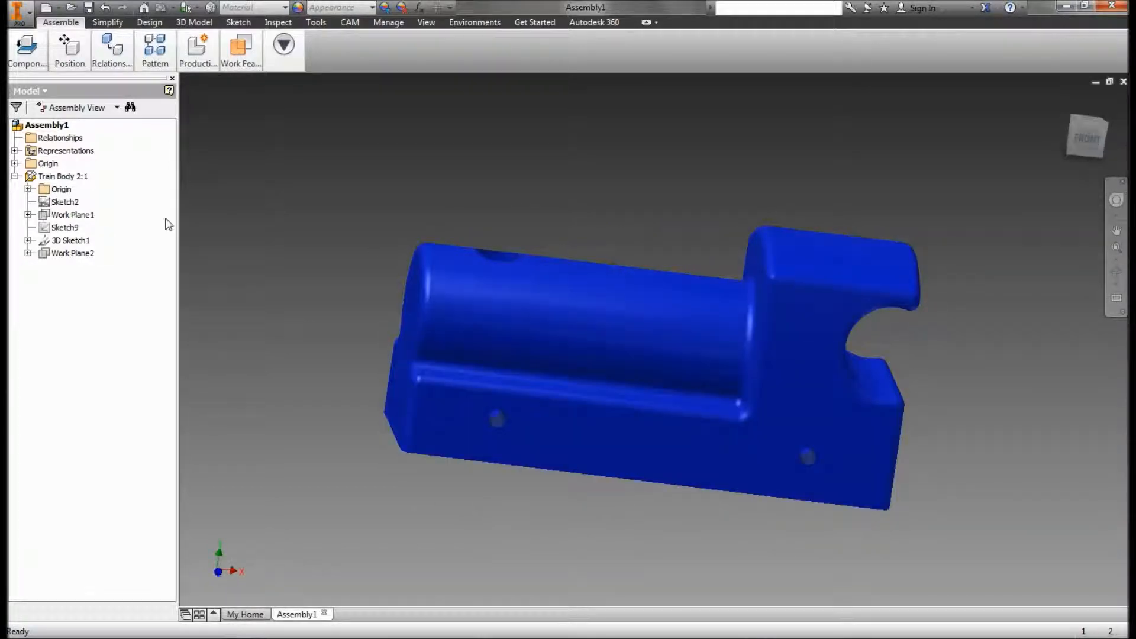
pyautogui.moveTo(26, 50)
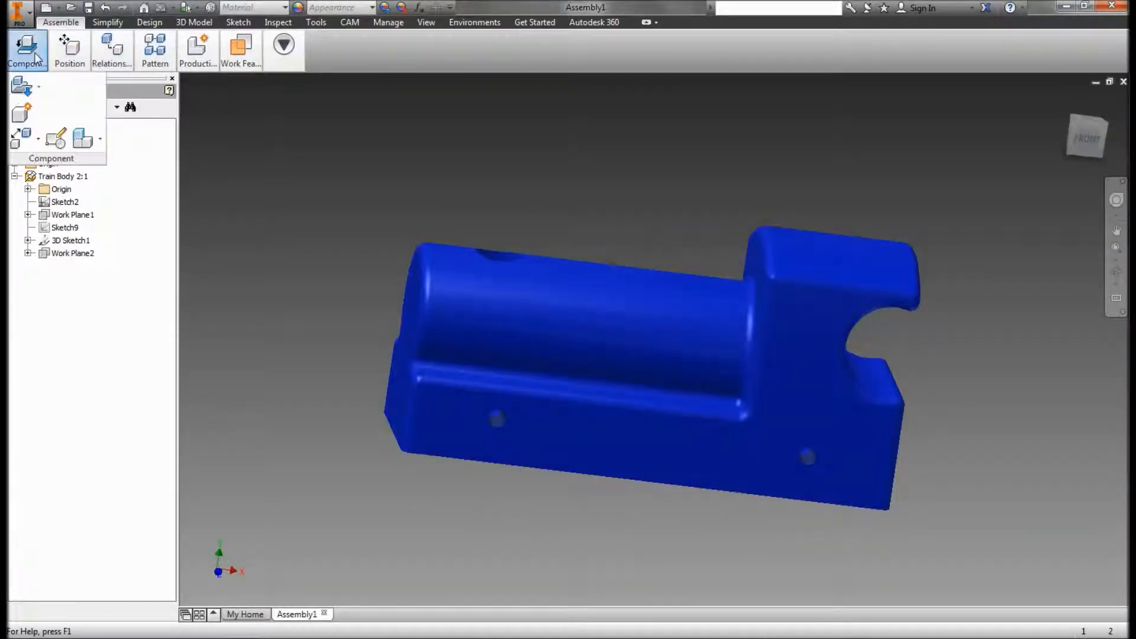
pyautogui.click(26, 87)
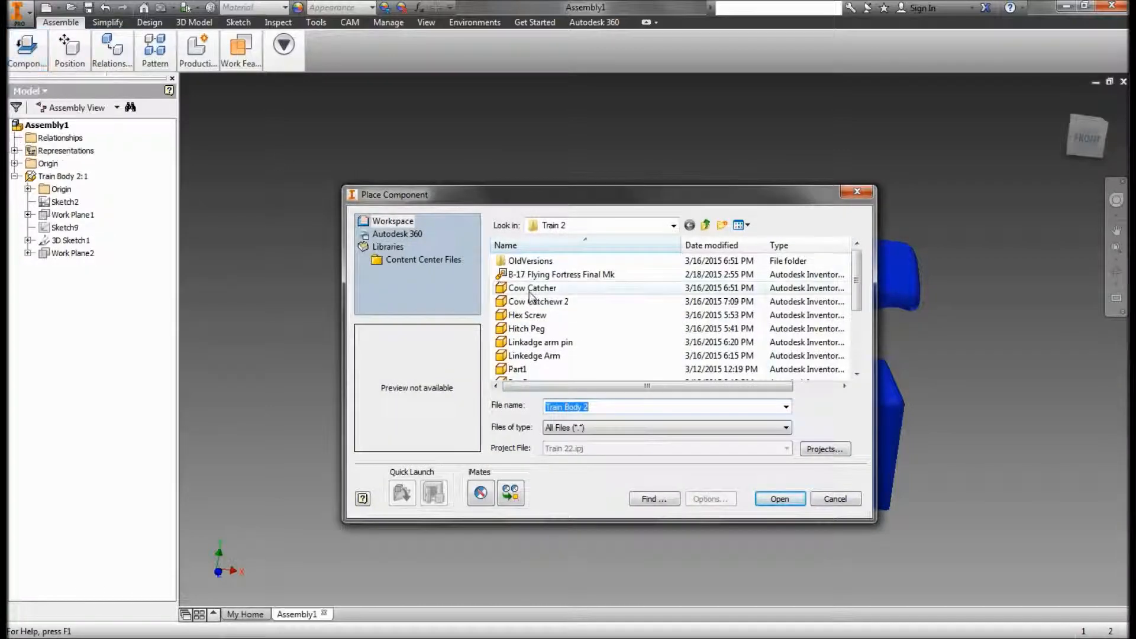
pyautogui.moveTo(861, 282); pyautogui.dragTo(861, 340)
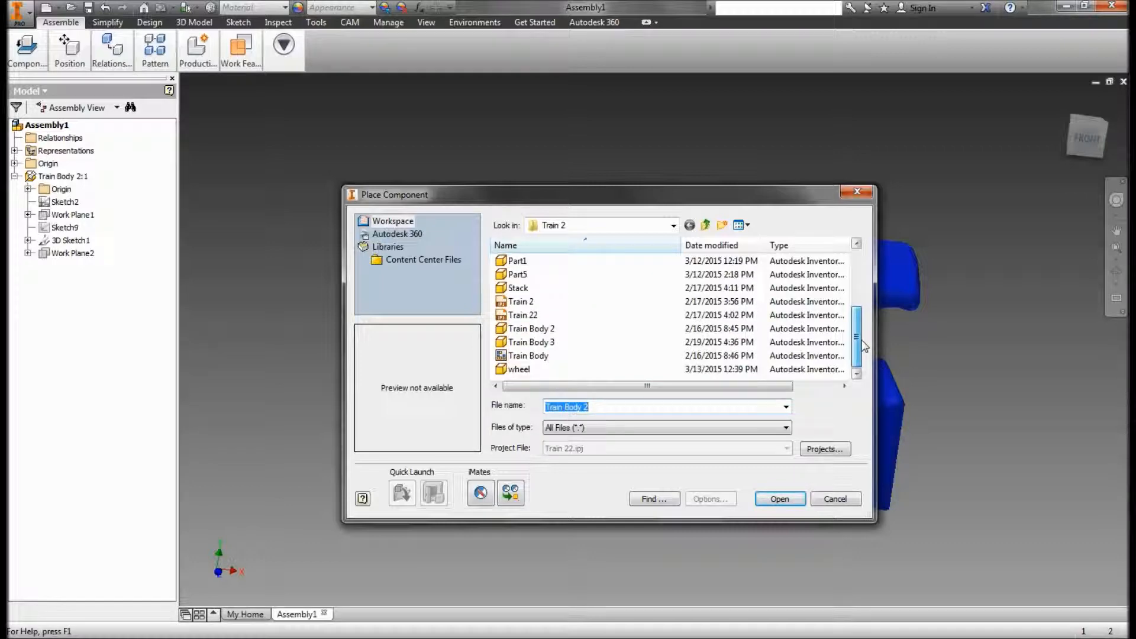
pyautogui.click(530, 371)
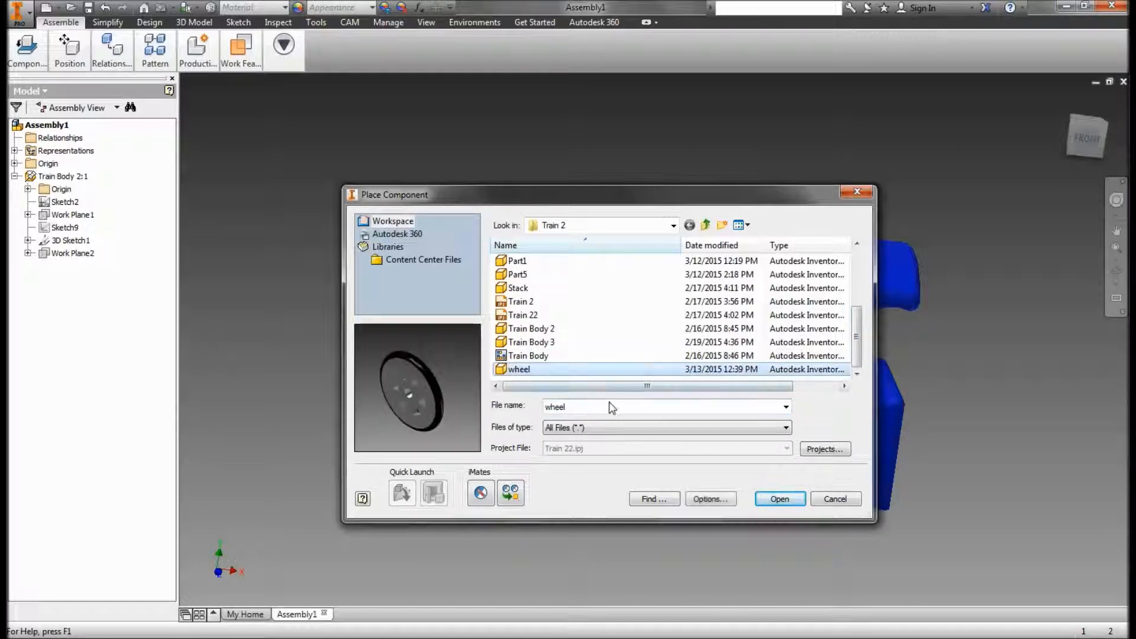
pyautogui.click(795, 503)
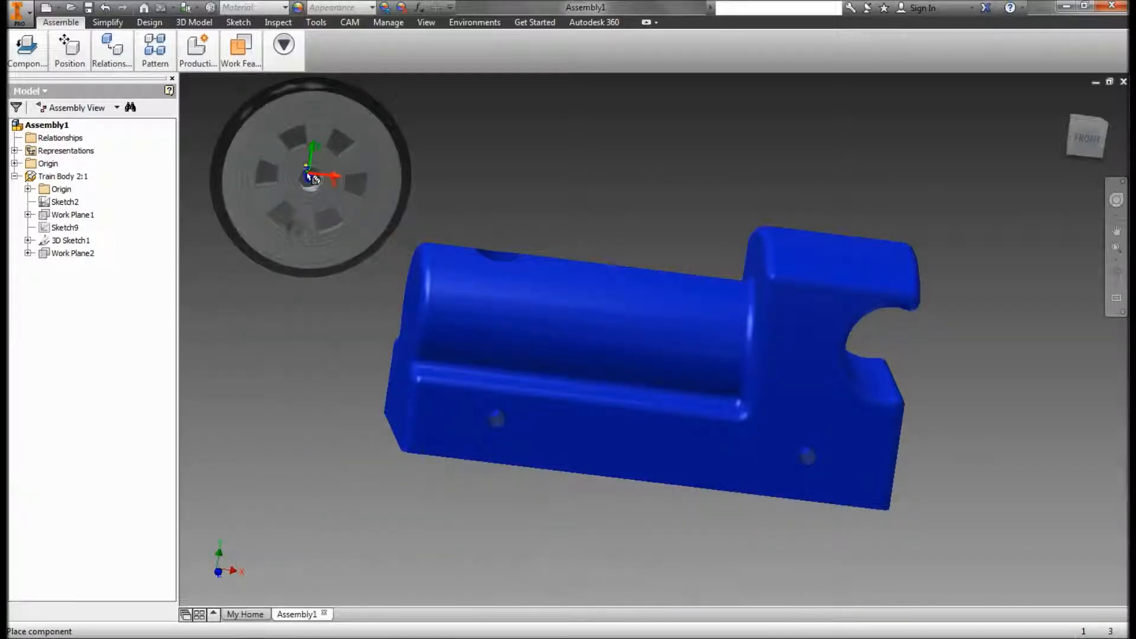
pyautogui.click(297, 174)
pyautogui.click(484, 173)
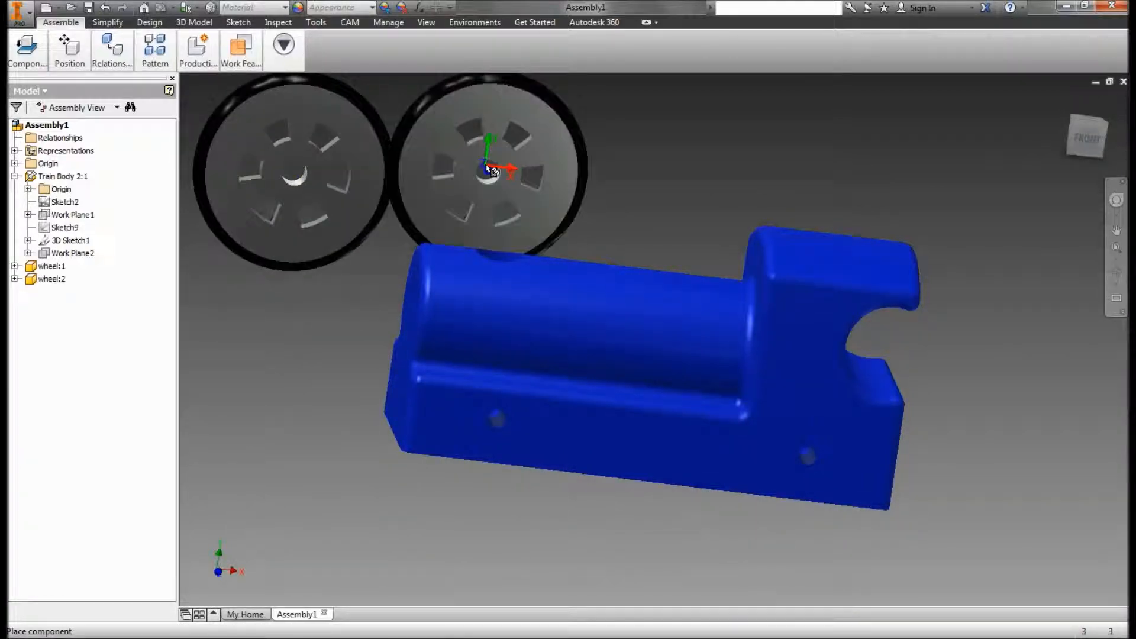
pyautogui.click(651, 170)
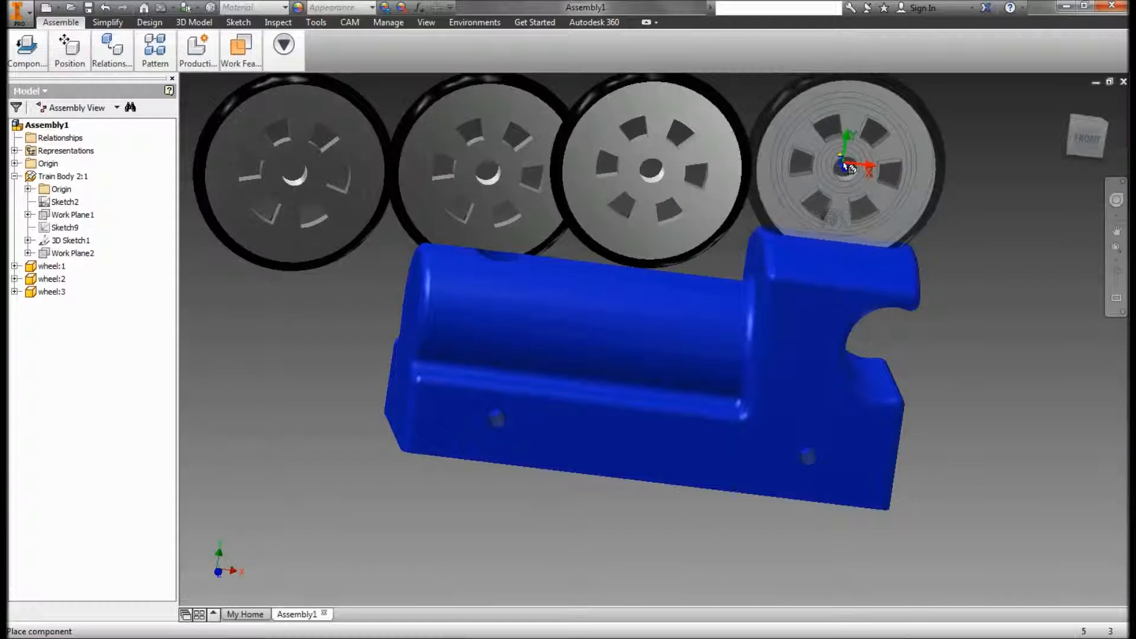
pyautogui.click(842, 165)
pyautogui.rightClick(842, 166)
pyautogui.click(889, 237)
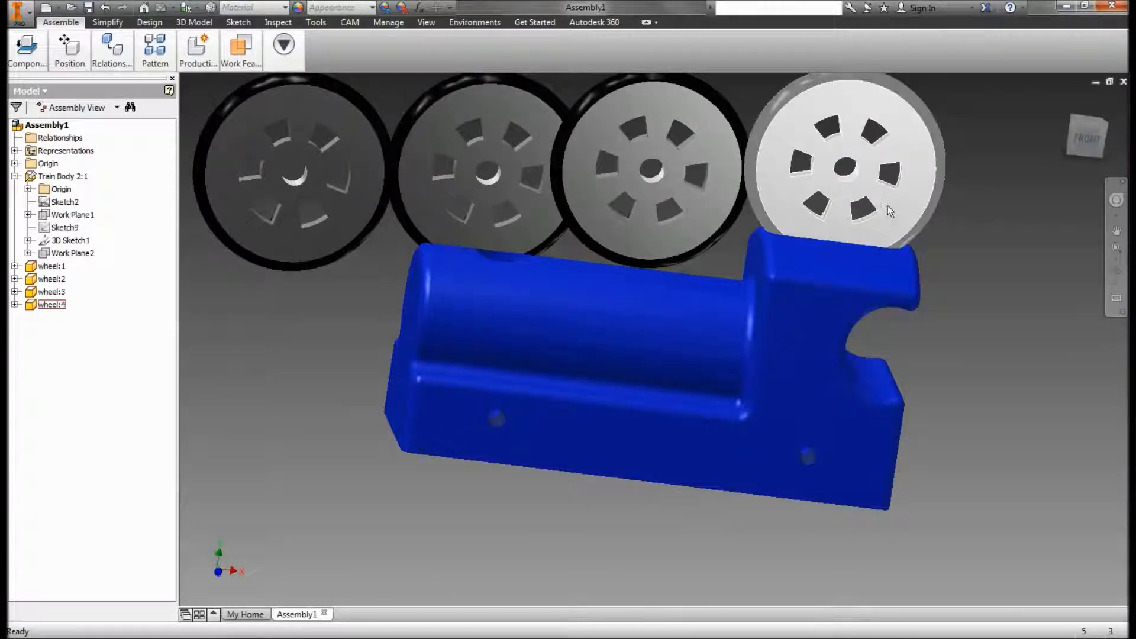
# - Apply an Insert constraint with 0.000 in offset between the first wheel's centre hole and the body's side axle hole at the boiler end
pyautogui.click(125, 54)
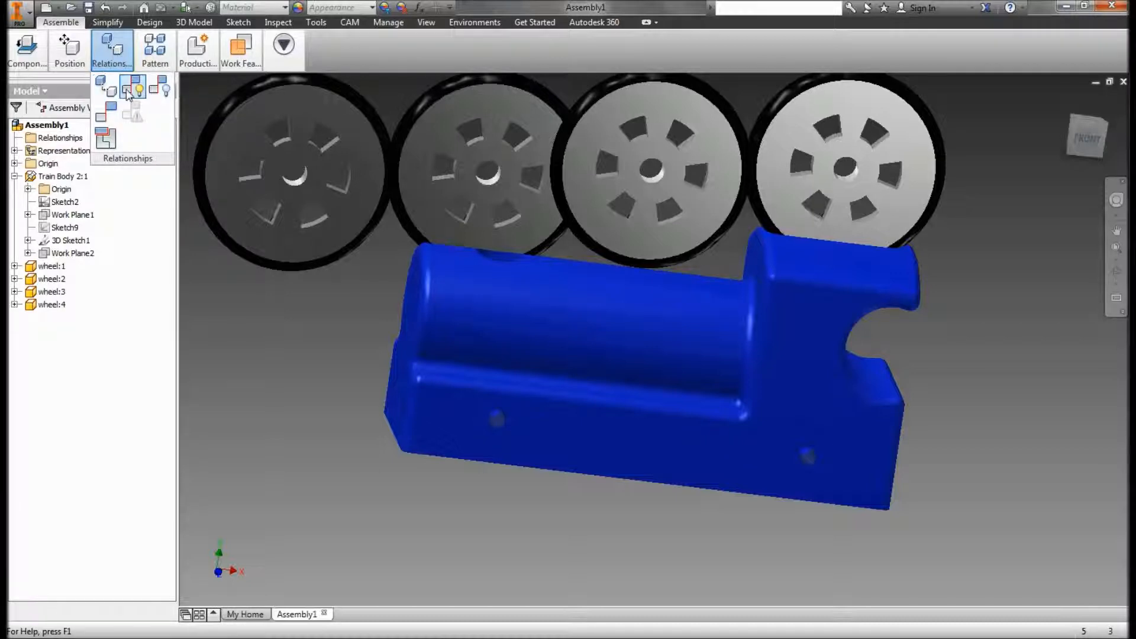
pyautogui.click(106, 117)
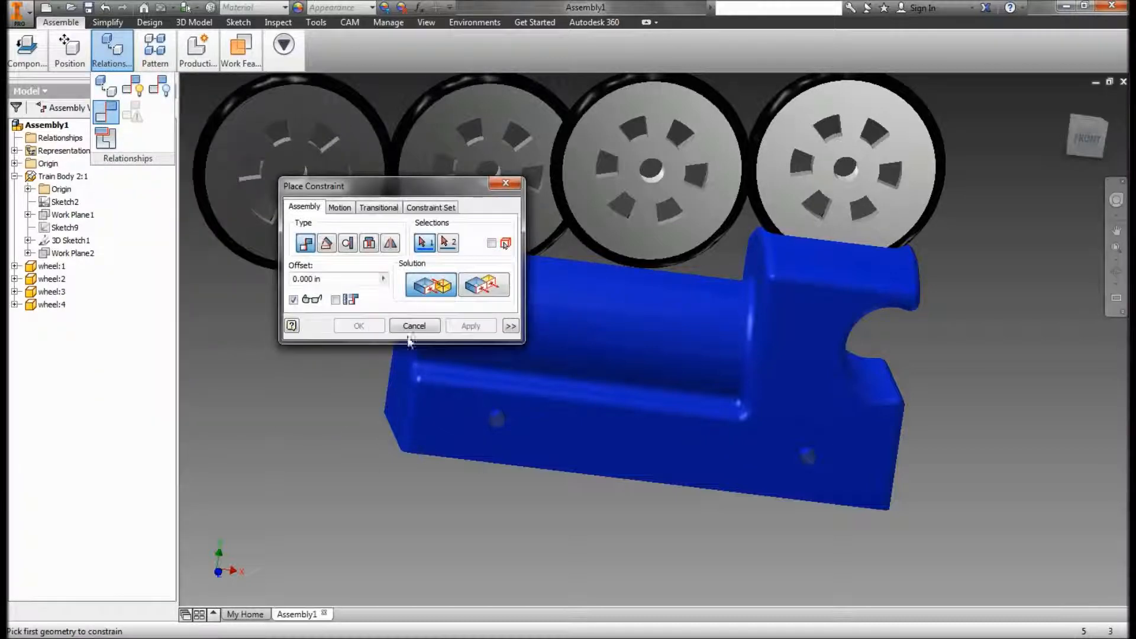
pyautogui.press('F6')
pyautogui.click(373, 244)
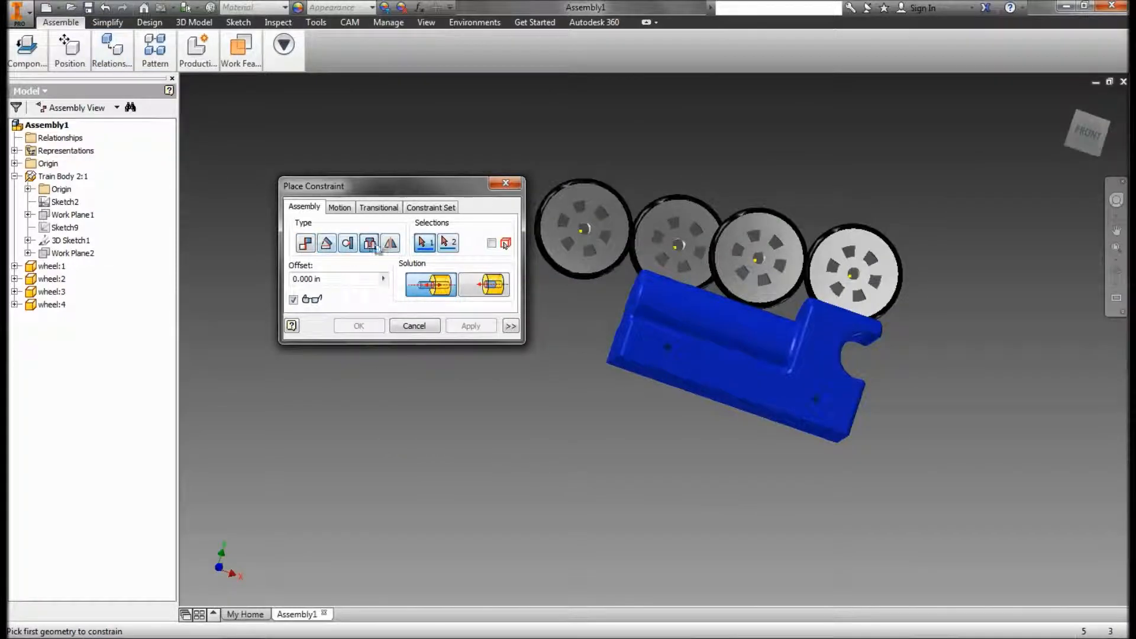
pyautogui.click(586, 229)
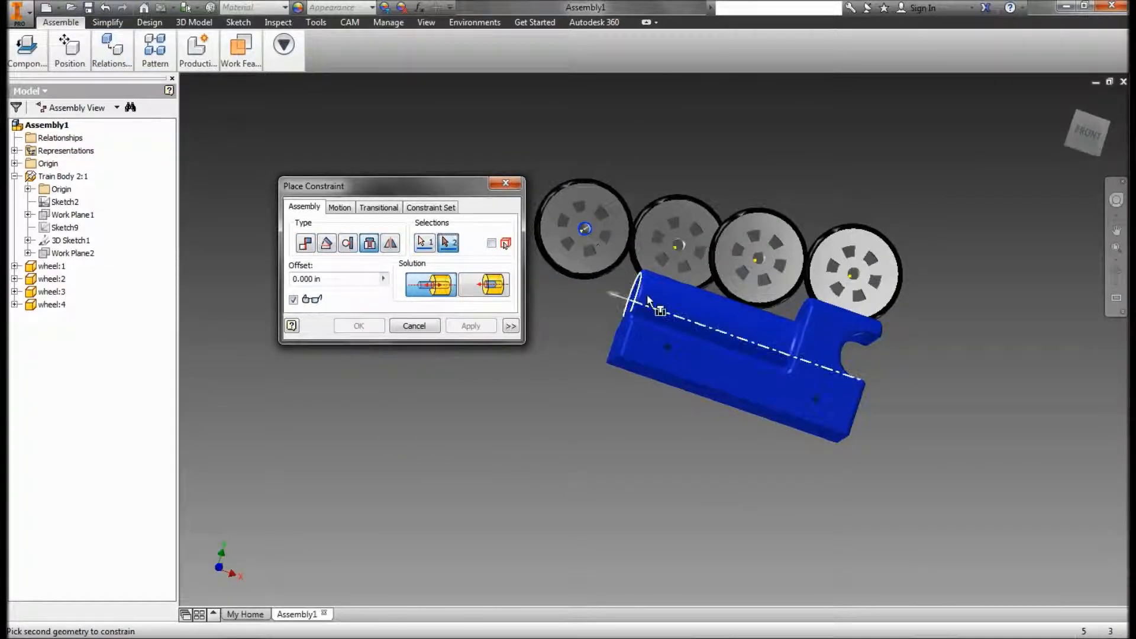
pyautogui.click(673, 349)
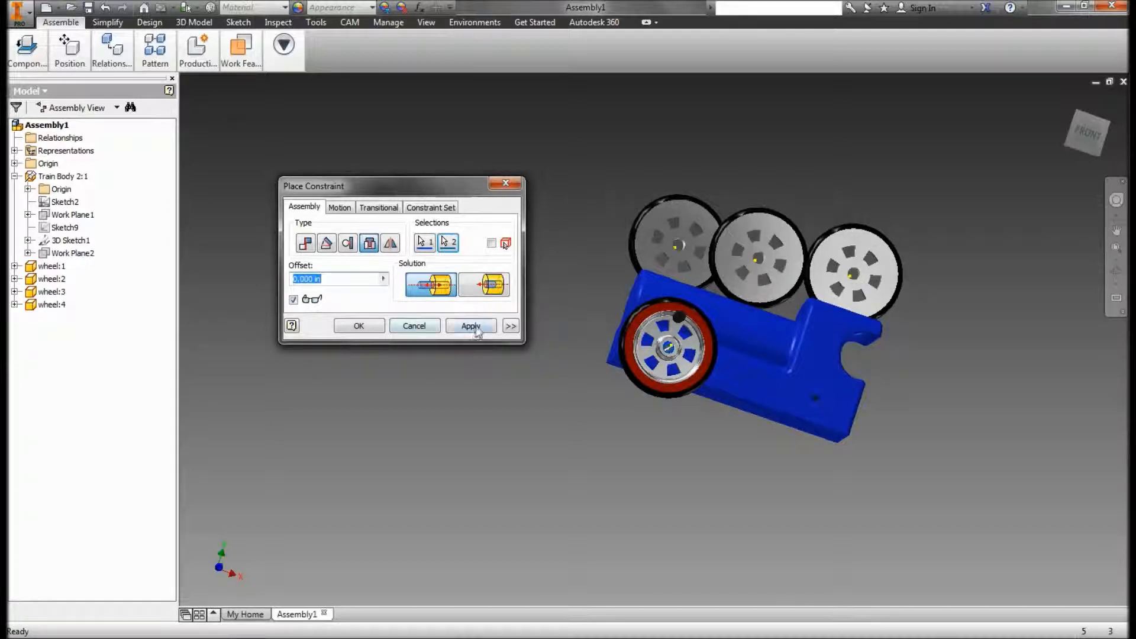
pyautogui.click(472, 326)
# - Apply an Insert constraint between the fourth wheel's centre hole and the side axle hole at the cab end of the body
pyautogui.click(854, 275)
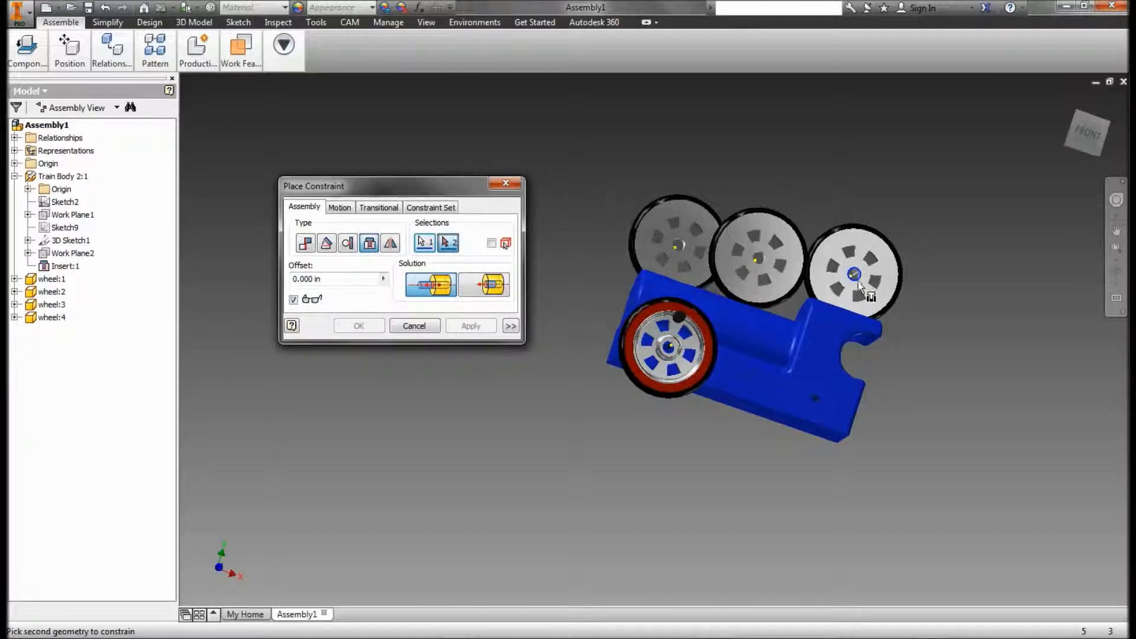
pyautogui.click(815, 403)
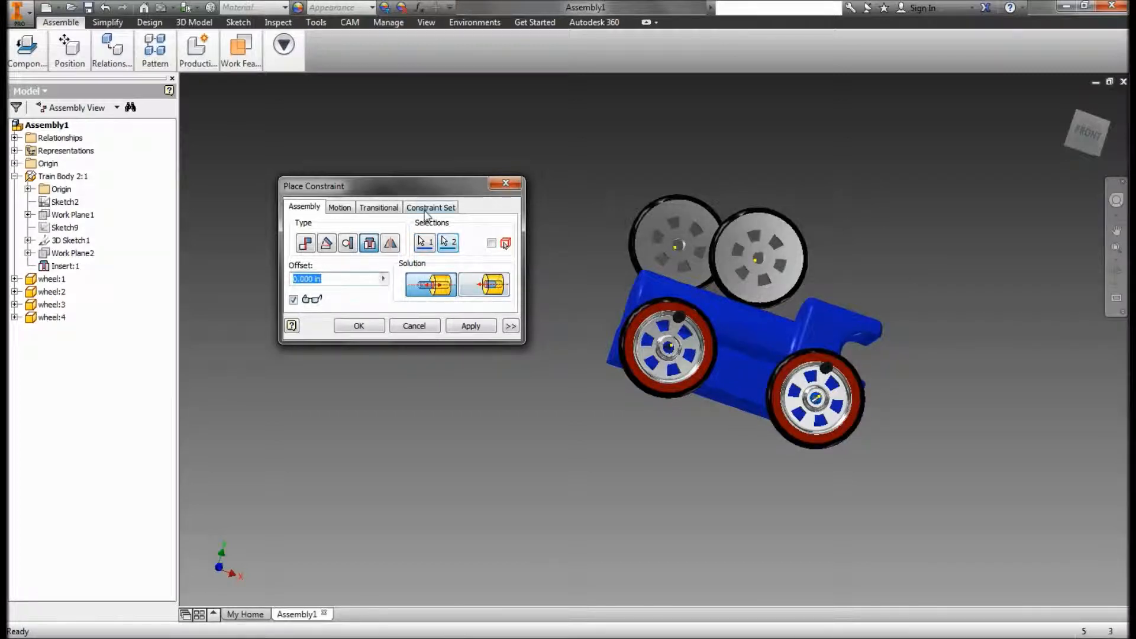
pyautogui.click(471, 325)
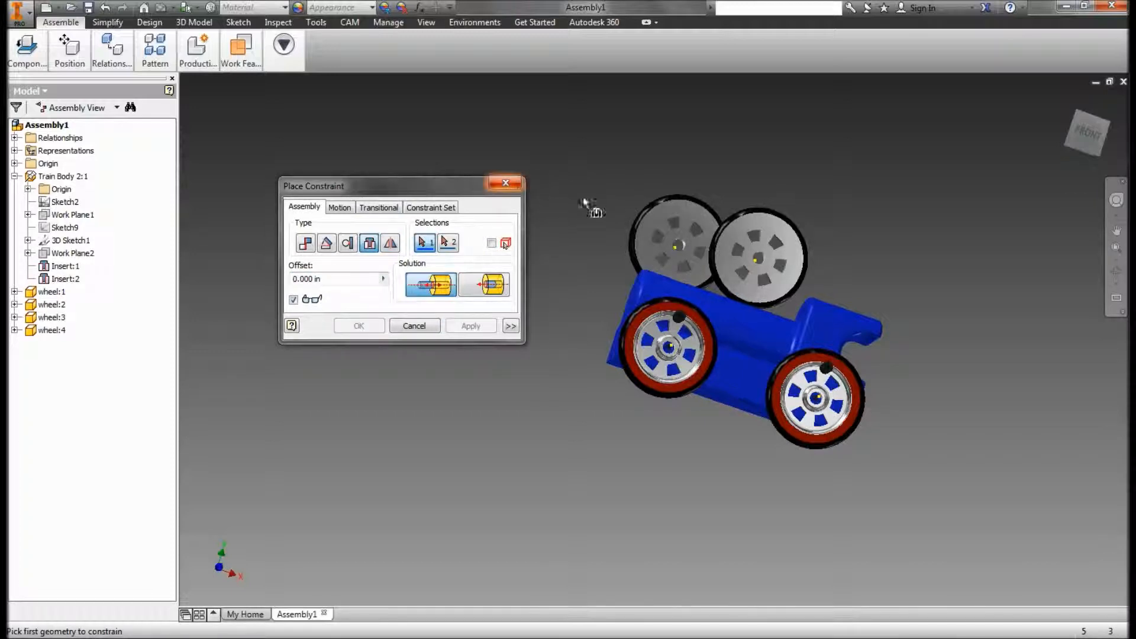
# - Close the constraint command and free-rotate wheel:2 so that its red-rimmed face points towards the viewer
pyautogui.click(111, 52)
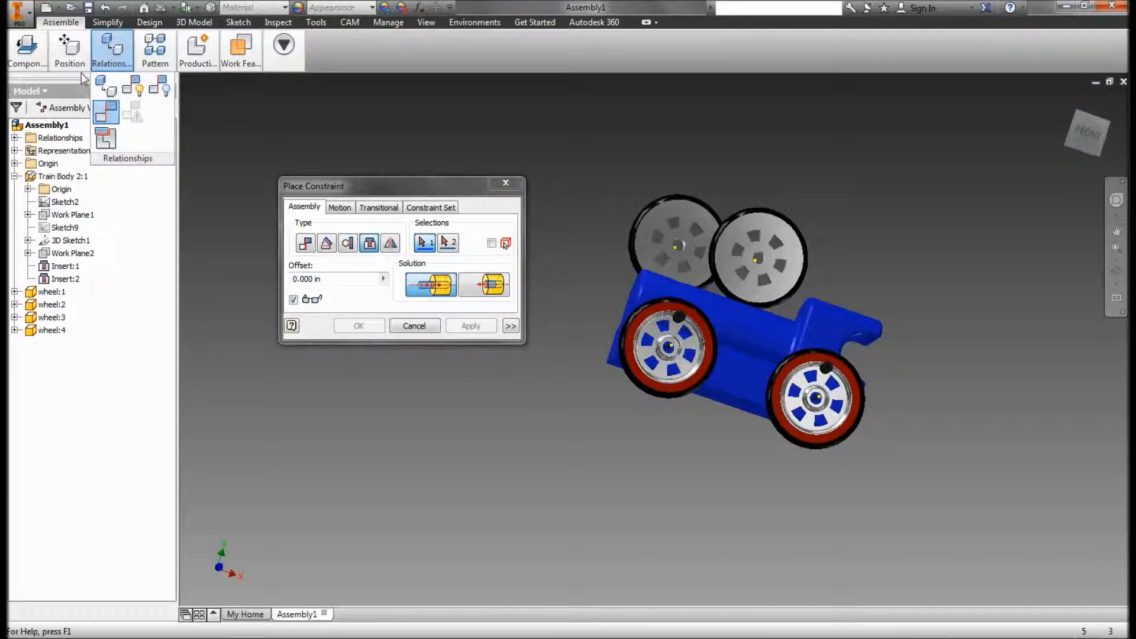
pyautogui.click(69, 52)
pyautogui.click(62, 112)
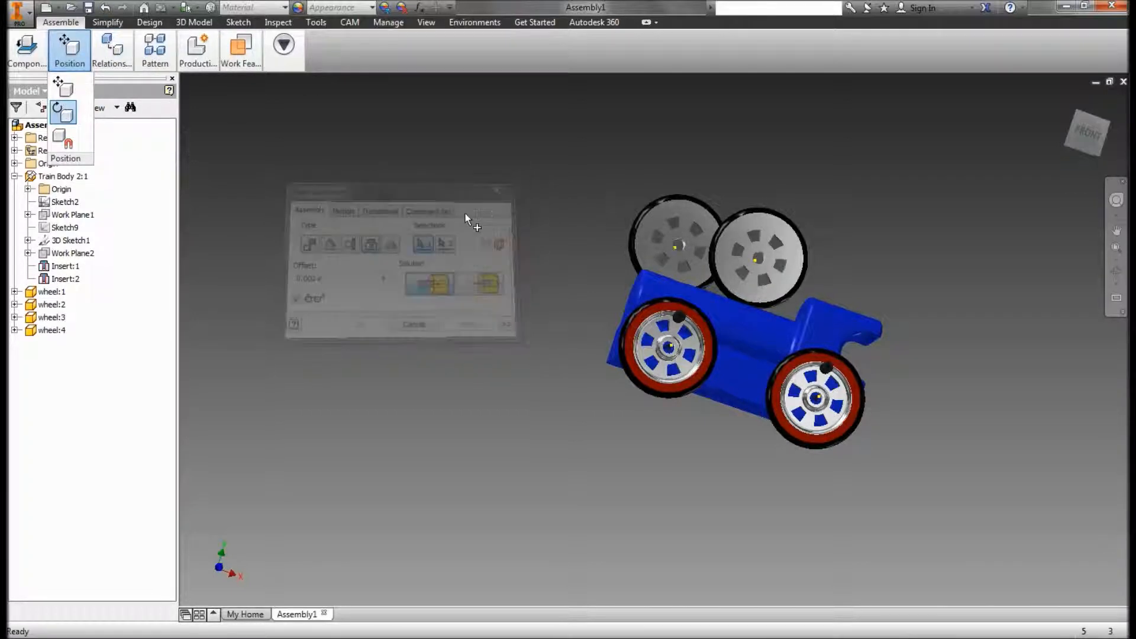
pyautogui.click(638, 231)
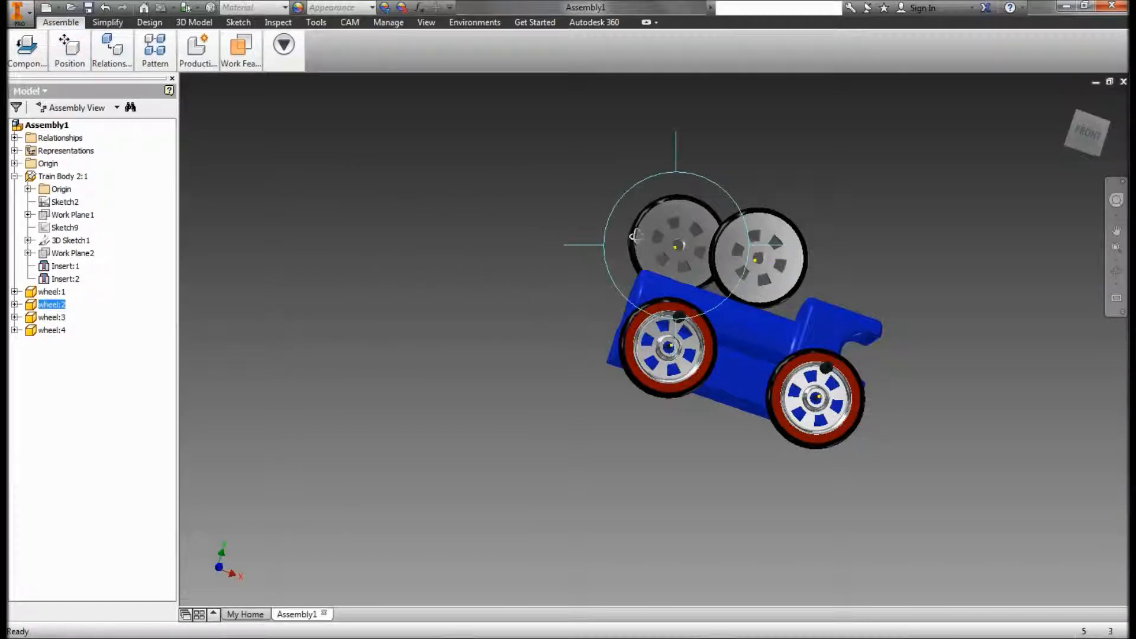
pyautogui.moveTo(628, 239); pyautogui.dragTo(747, 234)
pyautogui.press('Escape')
# - Free-rotate wheel:3 so that its red-rimmed face points towards the viewer
pyautogui.click(69, 52)
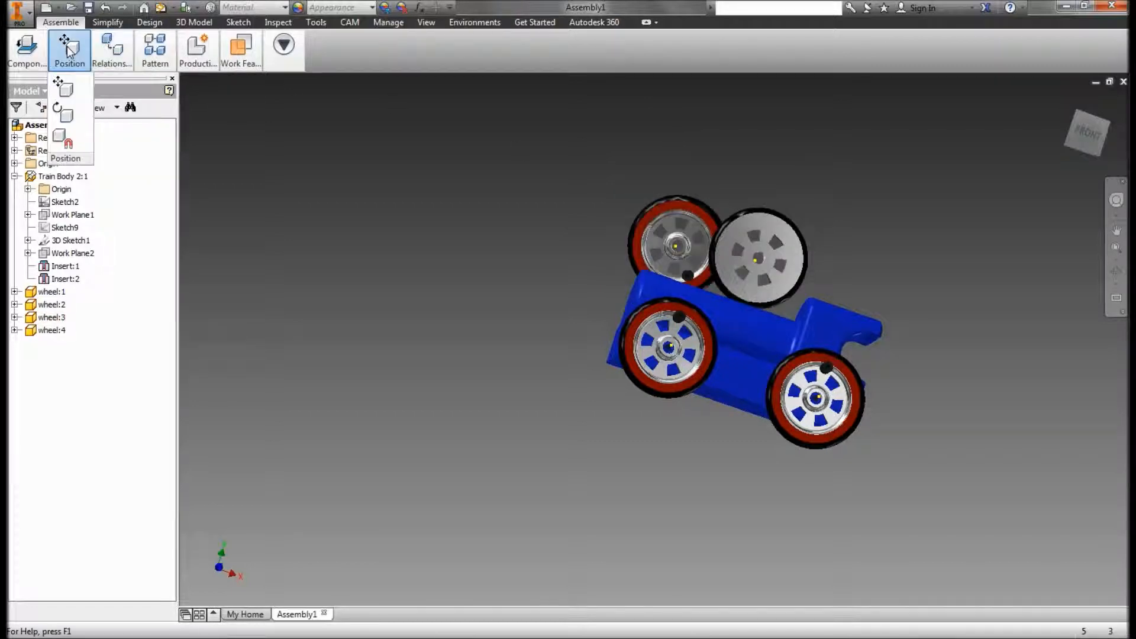
pyautogui.click(66, 114)
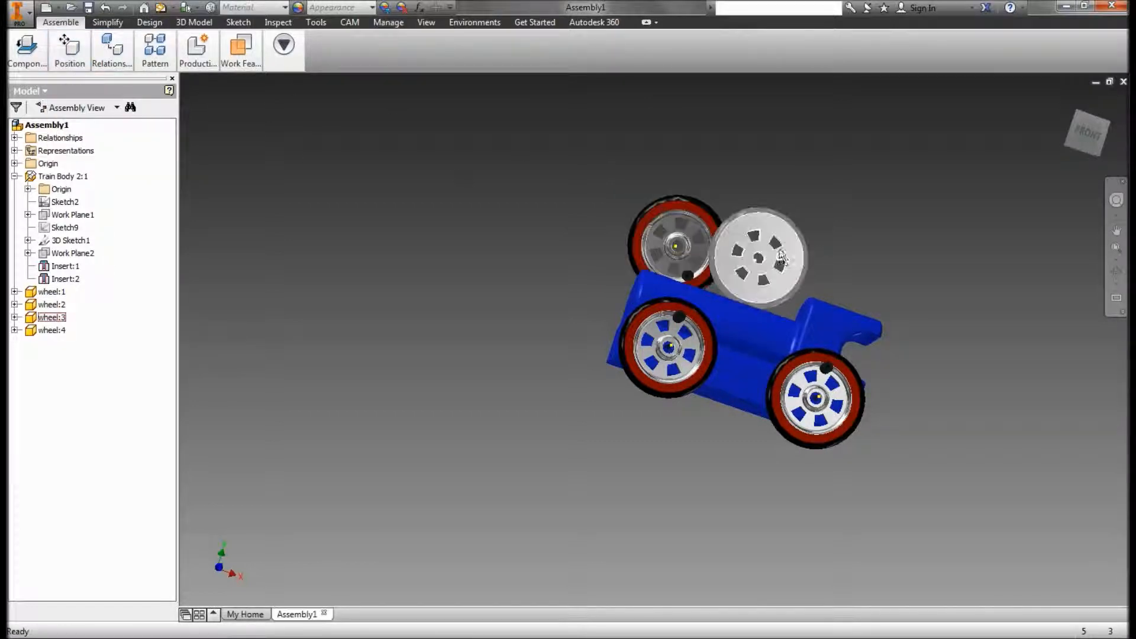
pyautogui.click(784, 259)
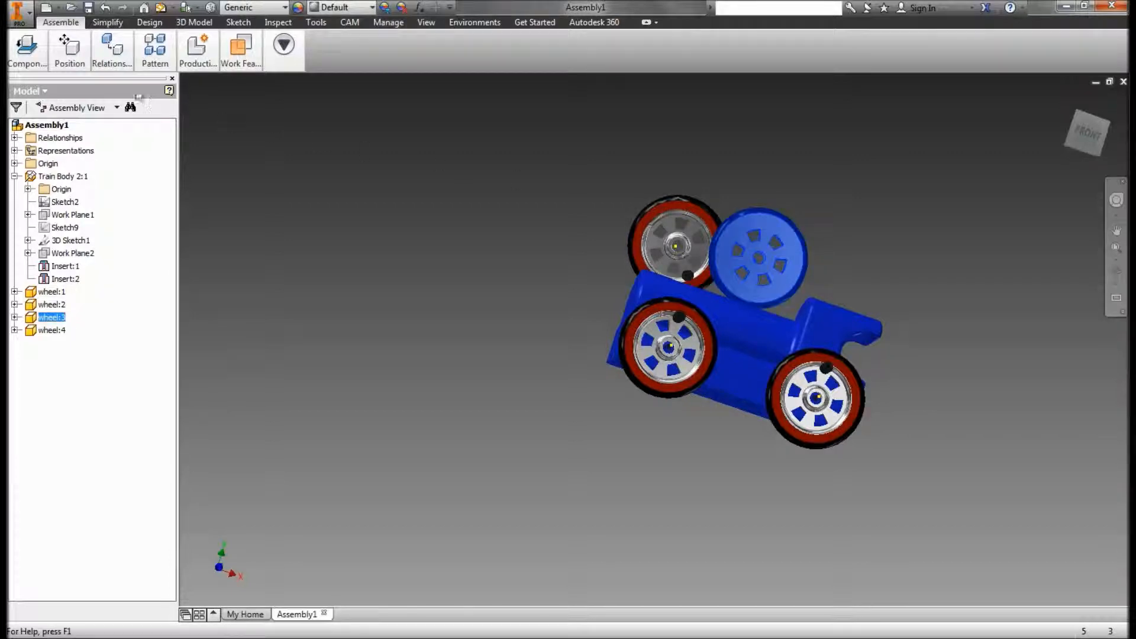
pyautogui.click(85, 49)
pyautogui.click(66, 115)
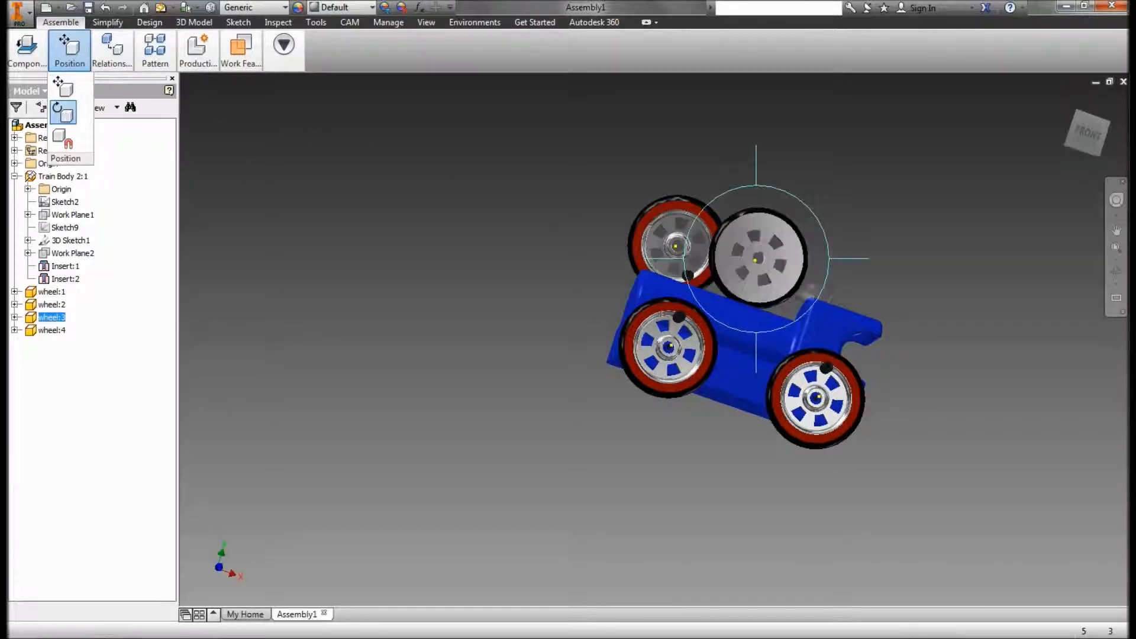
pyautogui.moveTo(805, 275); pyautogui.dragTo(900, 282)
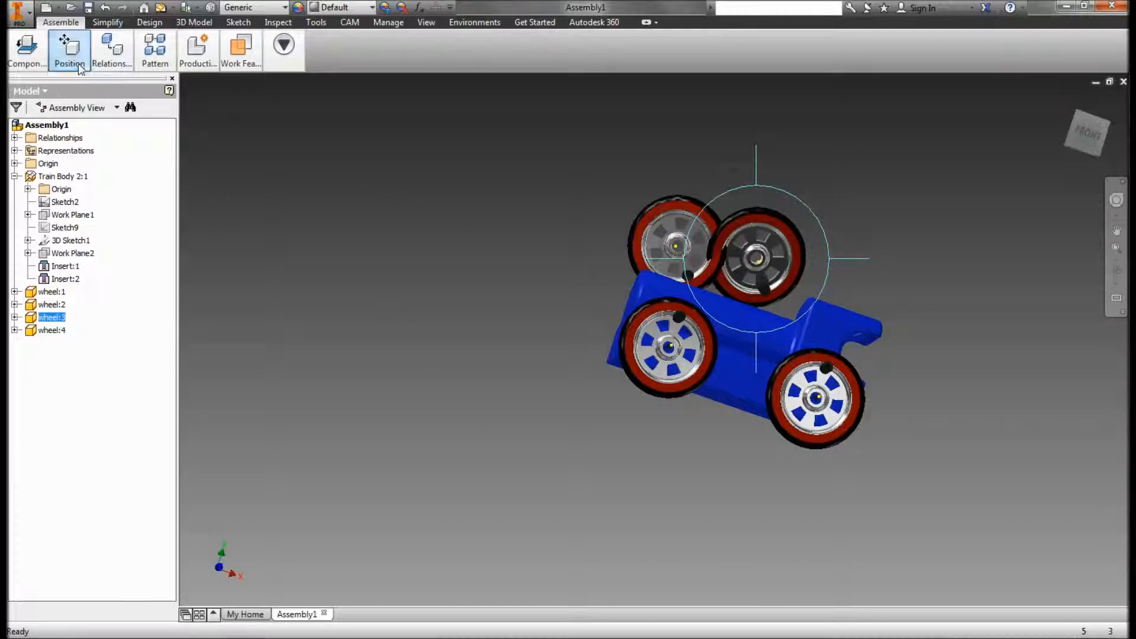
# - Apply an Insert constraint with 0.000 in offset between wheel:3's centre hole and the cab-end axle hole on the body's opposite side
pyautogui.click(112, 51)
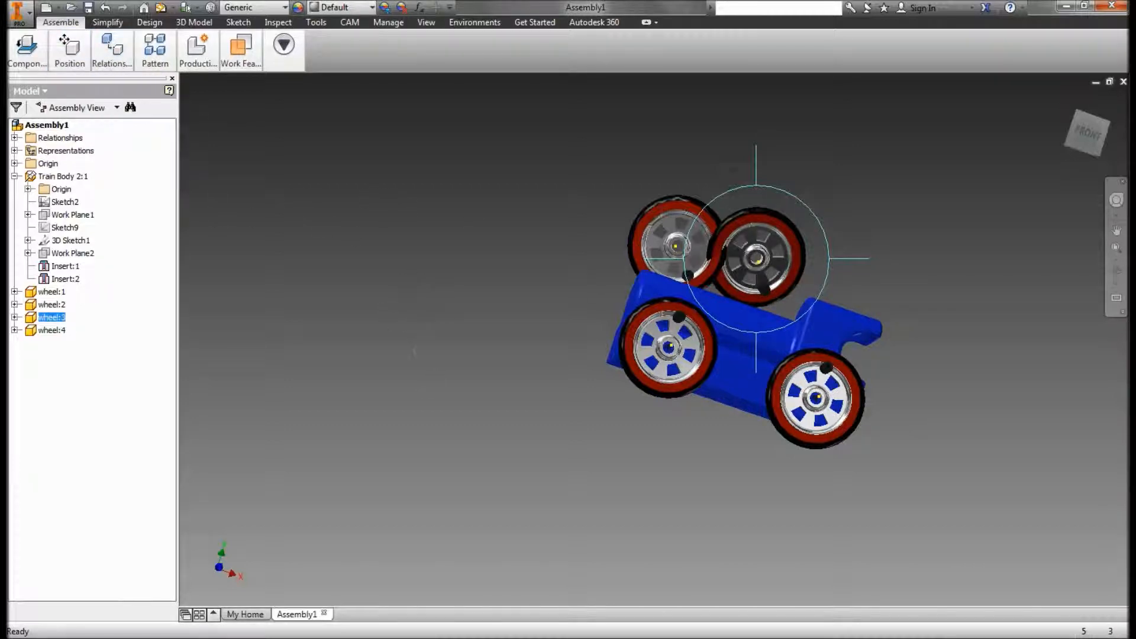
pyautogui.keyDown('shift'); pyautogui.moveTo(438, 331); pyautogui.dragTo(727, 378, button='middle'); pyautogui.keyUp('shift')
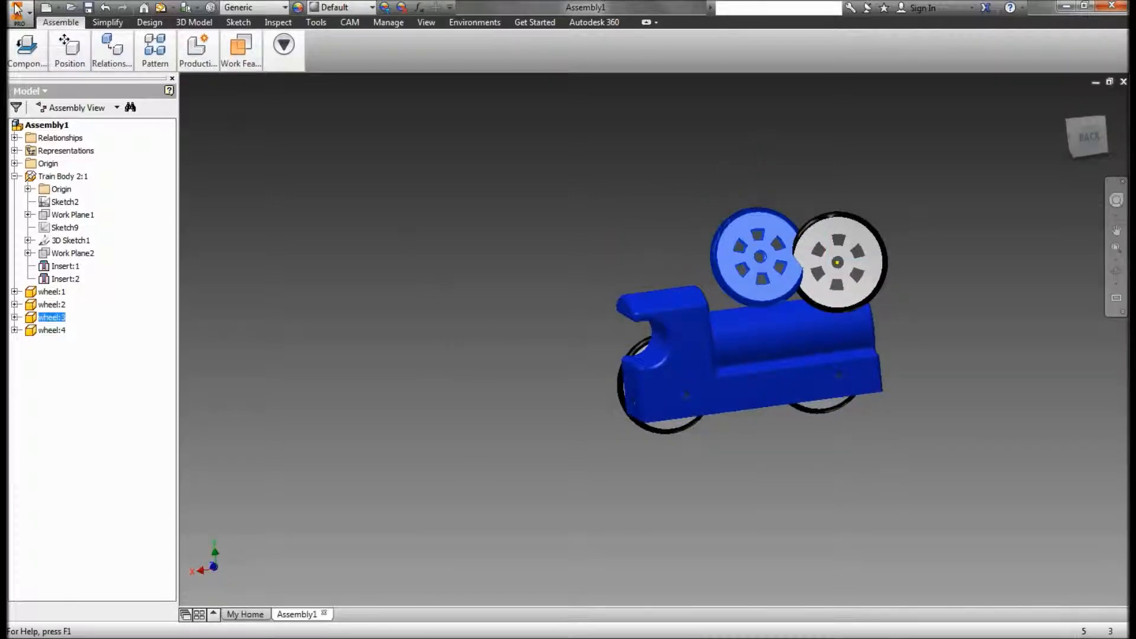
pyautogui.click(112, 50)
pyautogui.click(112, 115)
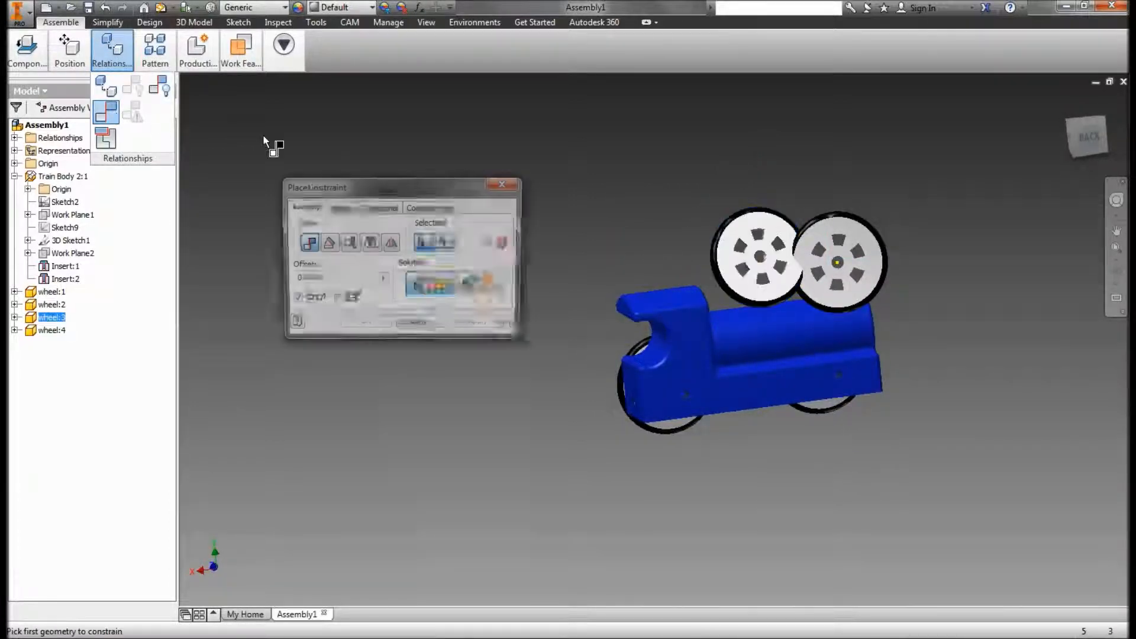
pyautogui.click(368, 246)
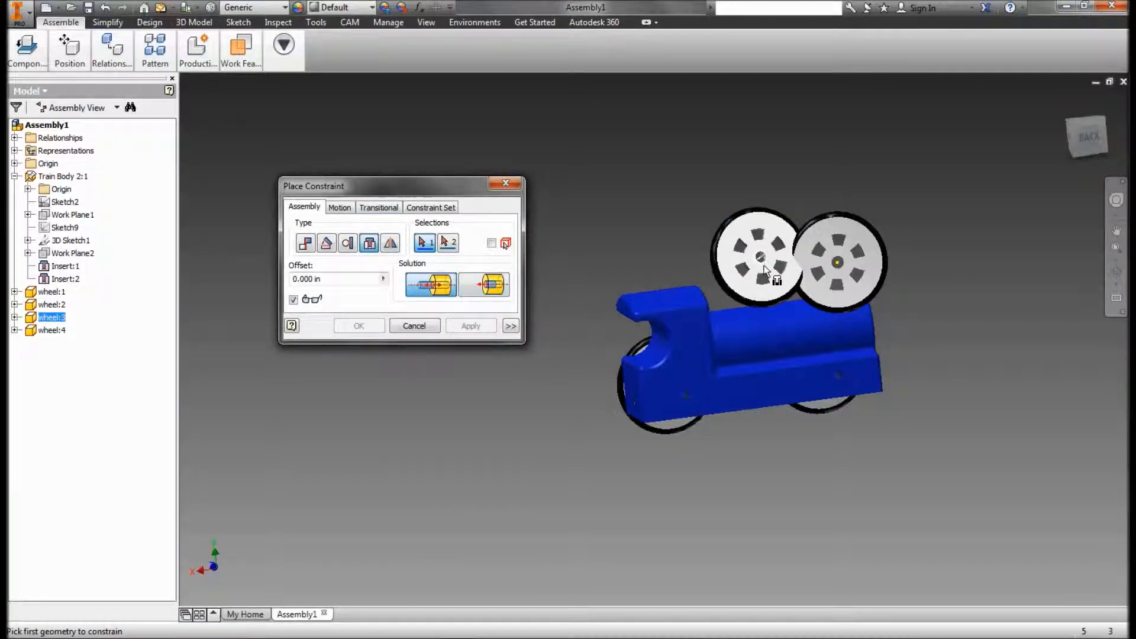
pyautogui.scroll(-3, 764, 267)
pyautogui.scroll(8, 763, 265)
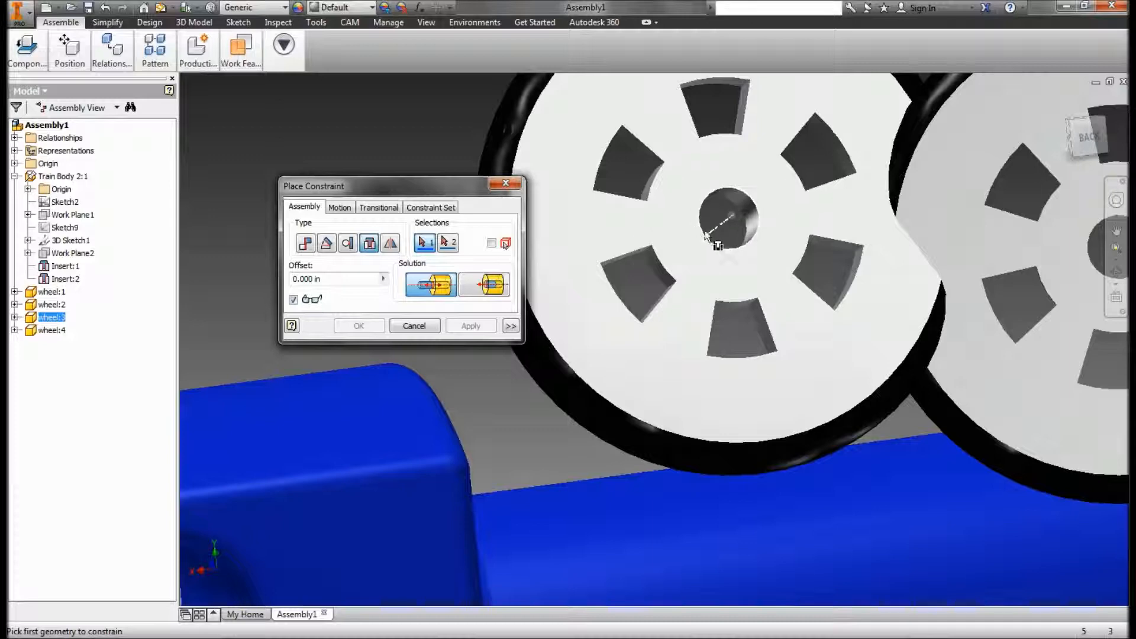
pyautogui.scroll(-6, 731, 232)
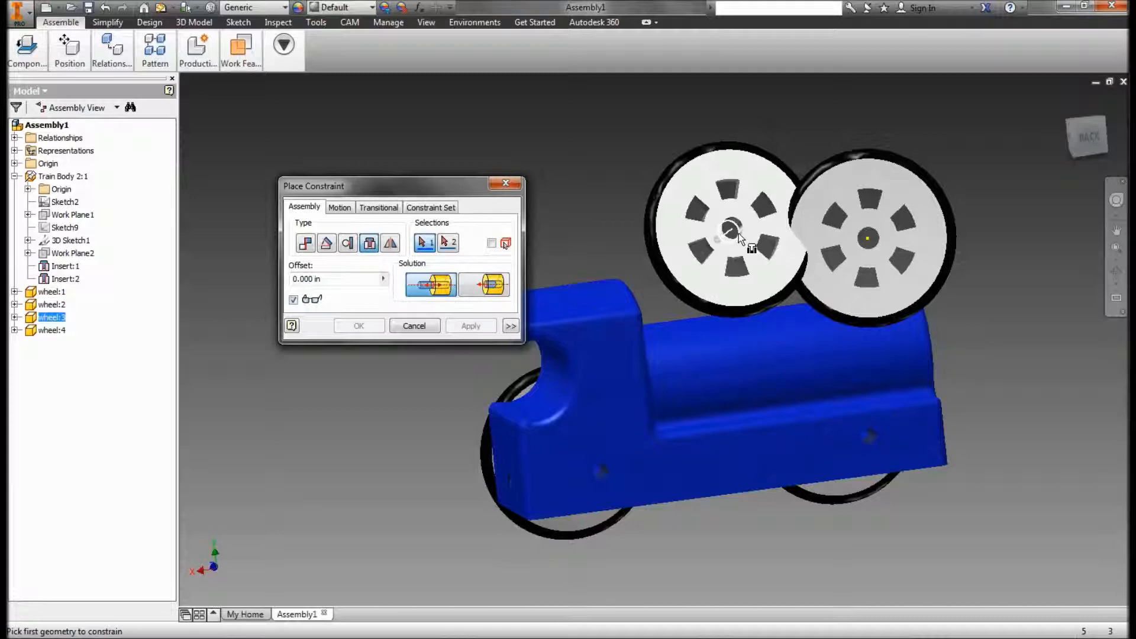
pyautogui.click(743, 230)
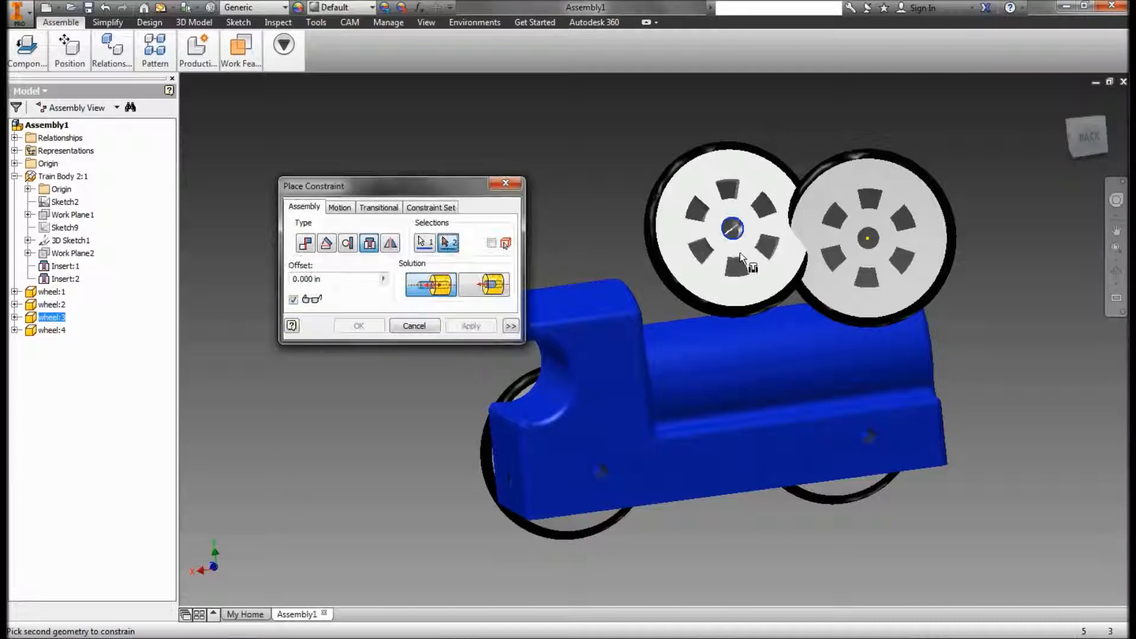
pyautogui.click(607, 480)
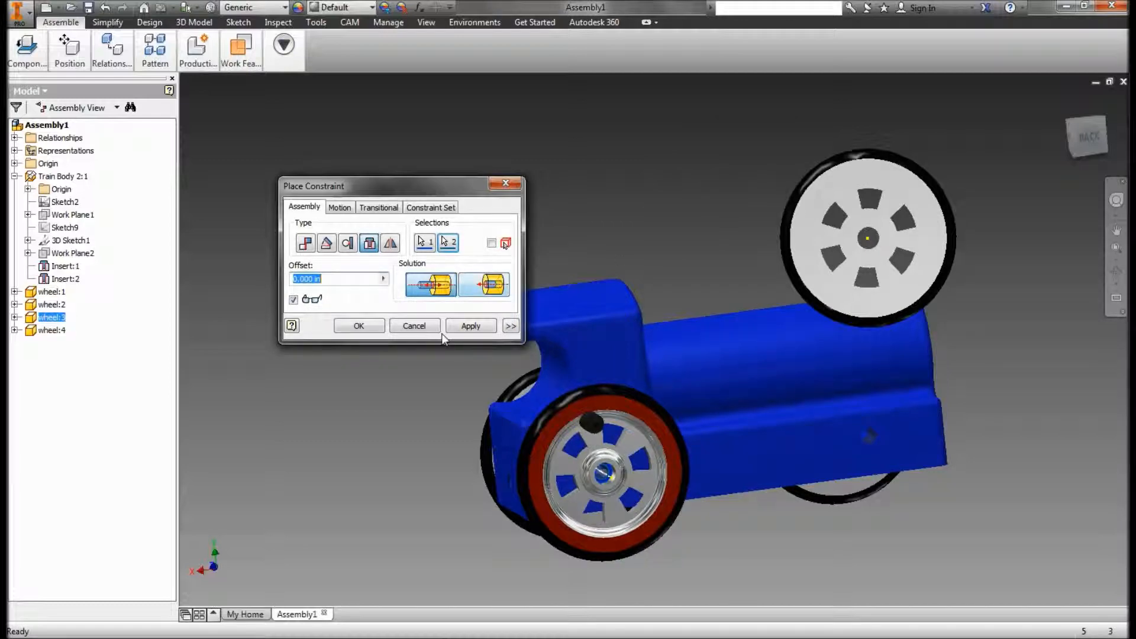
pyautogui.click(467, 326)
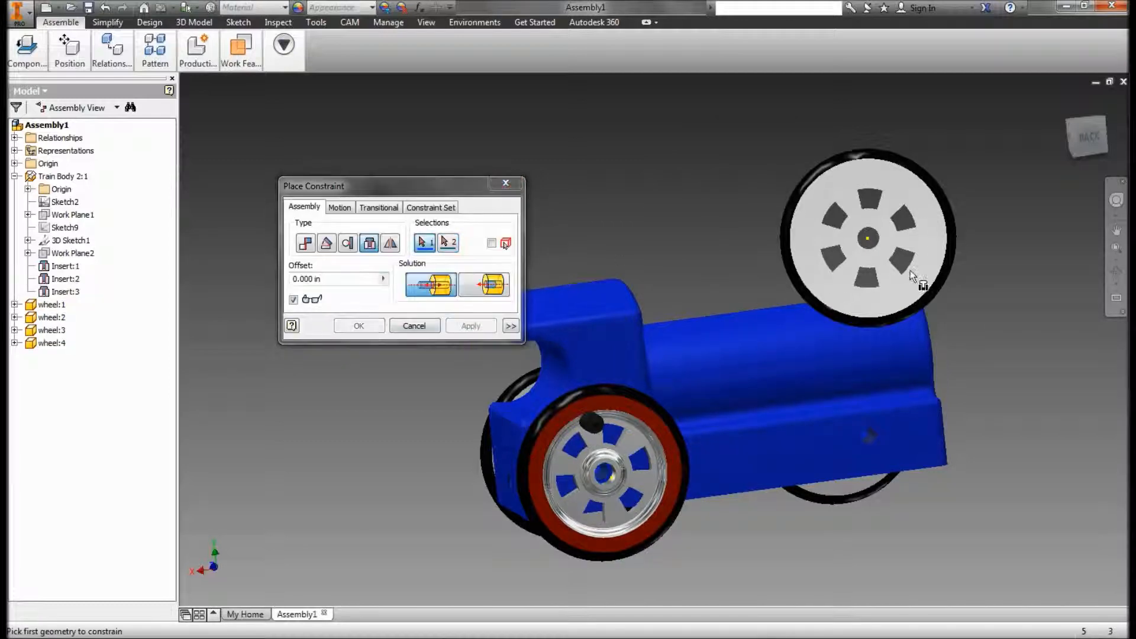
# - Apply an Insert constraint between wheel:2's centre hole and the remaining axle hole at the boiler end, and close the constraint command
pyautogui.click(878, 240)
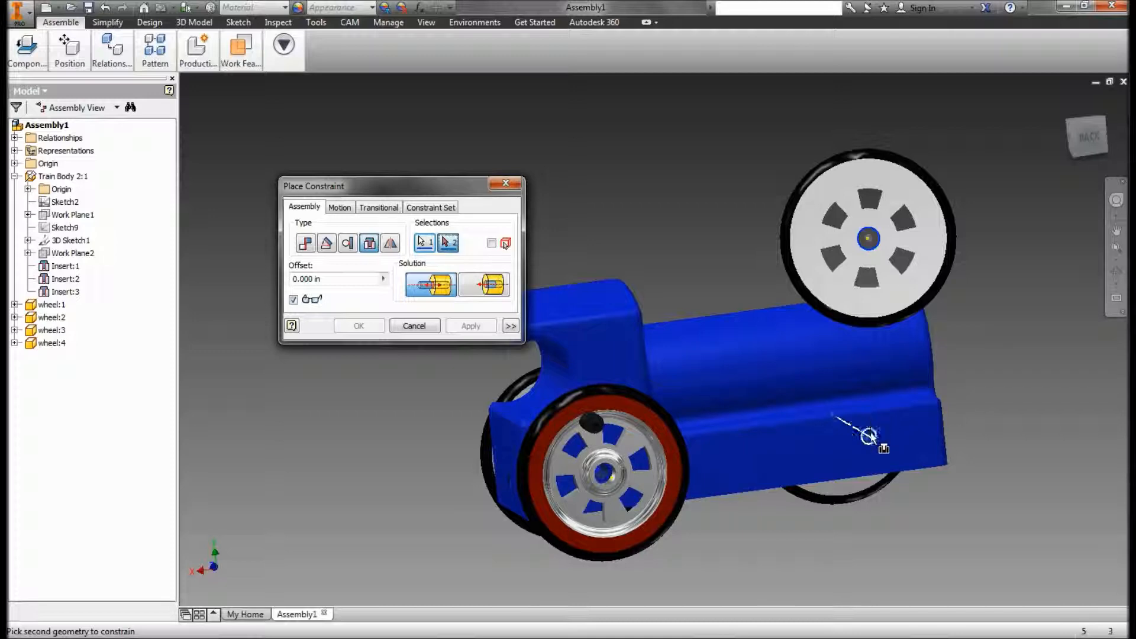
pyautogui.click(869, 436)
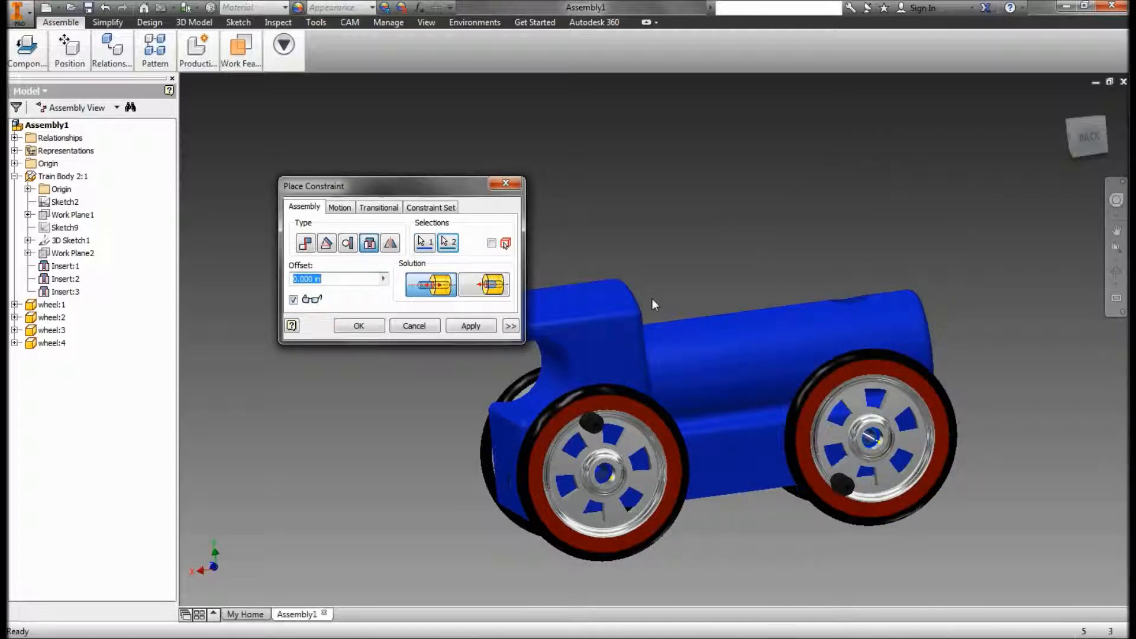
pyautogui.click(470, 326)
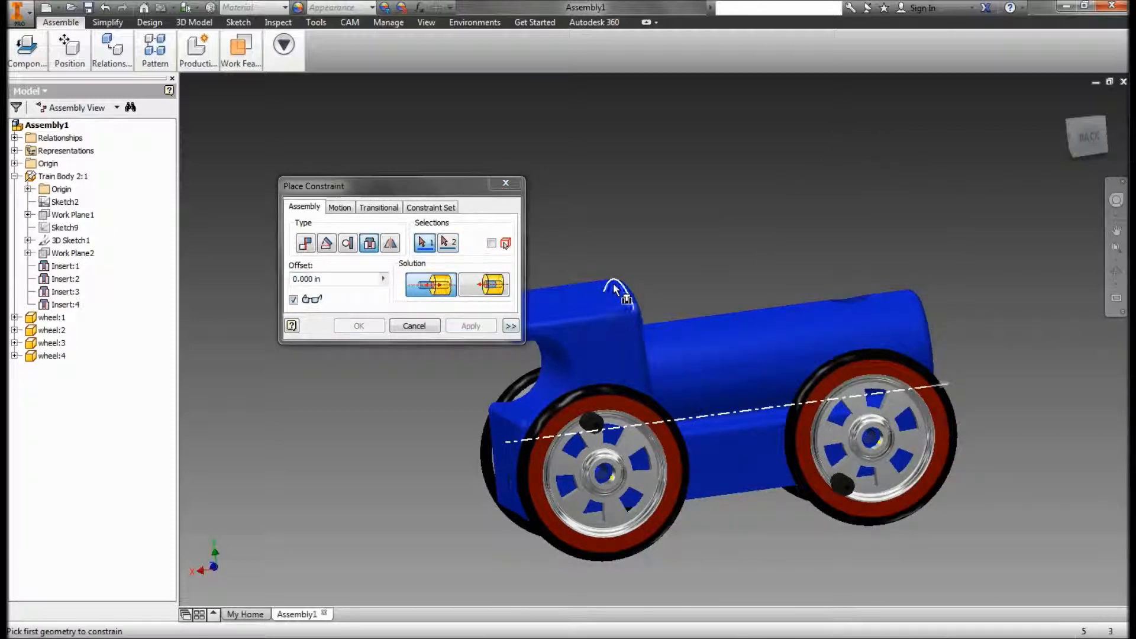
pyautogui.press('Escape')
# - Place four instances of the Hex Screw part in a row above the train
pyautogui.press('F4')
pyautogui.moveTo(922, 267); pyautogui.dragTo(337, 114)
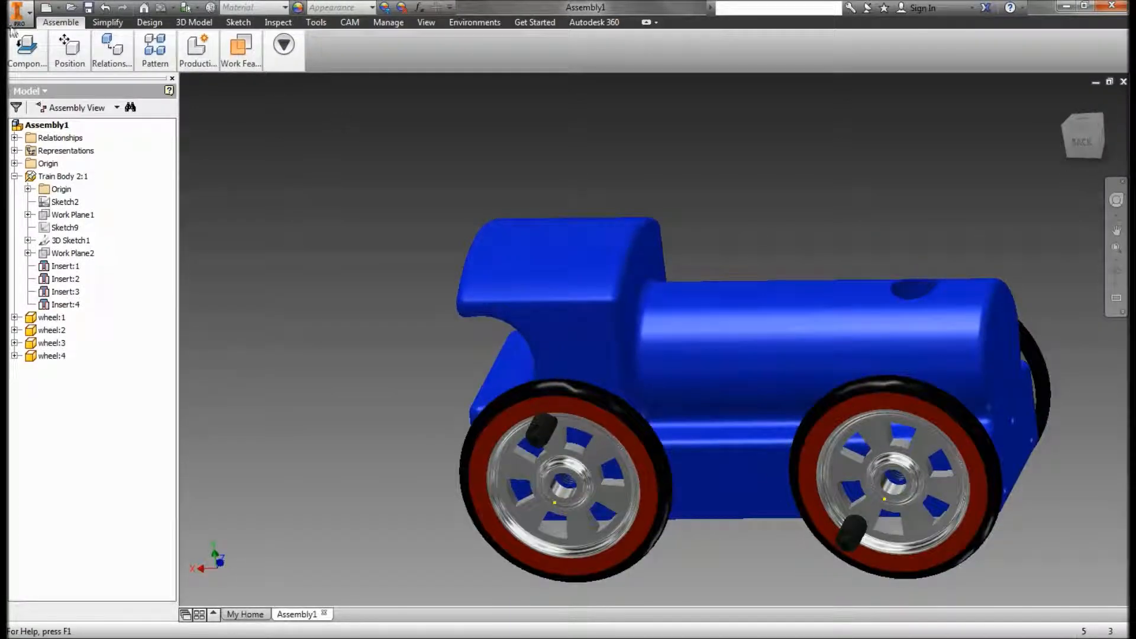
pyautogui.moveTo(27, 51)
pyautogui.click(25, 87)
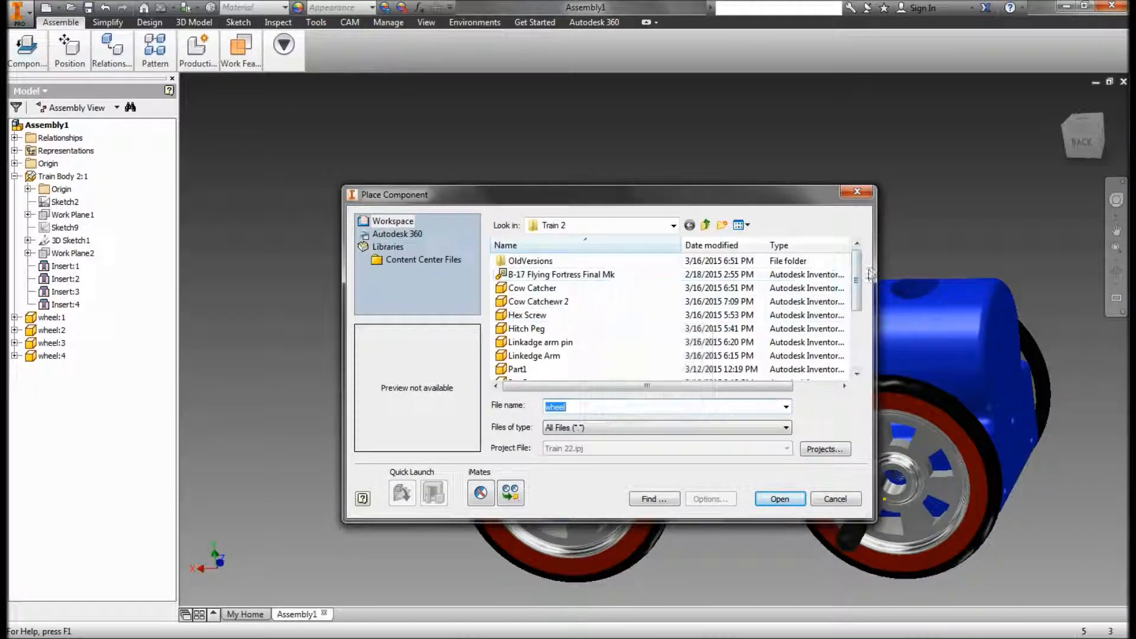
pyautogui.moveTo(858, 280)
pyautogui.mouseDown()
pyautogui.moveTo(865, 338)
pyautogui.moveTo(857, 289)
pyautogui.mouseUp()
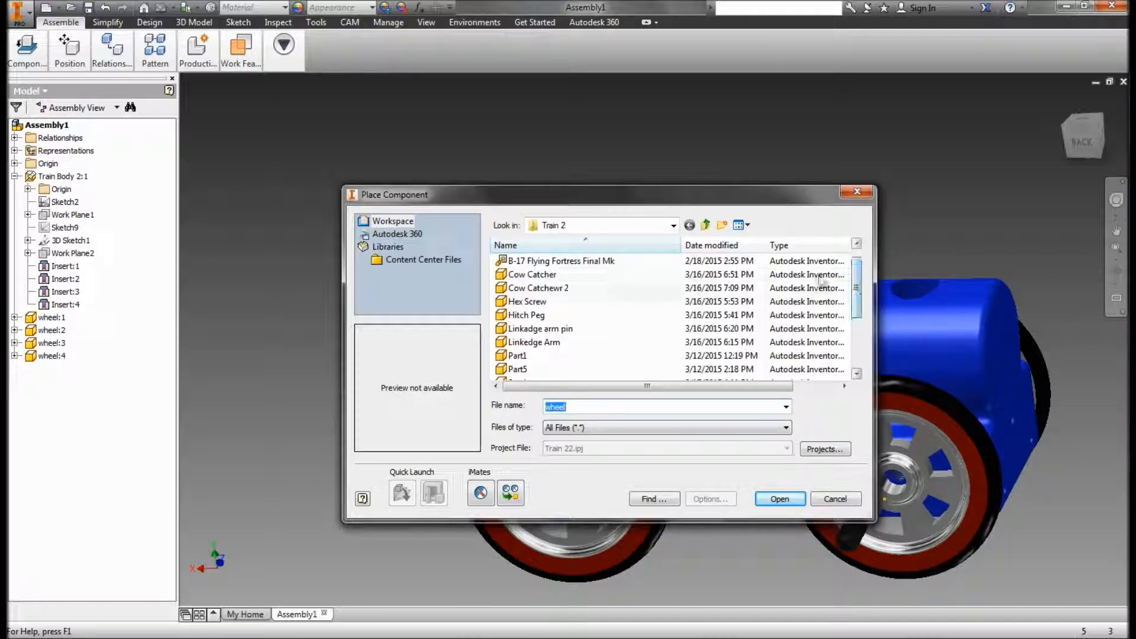
pyautogui.click(590, 303)
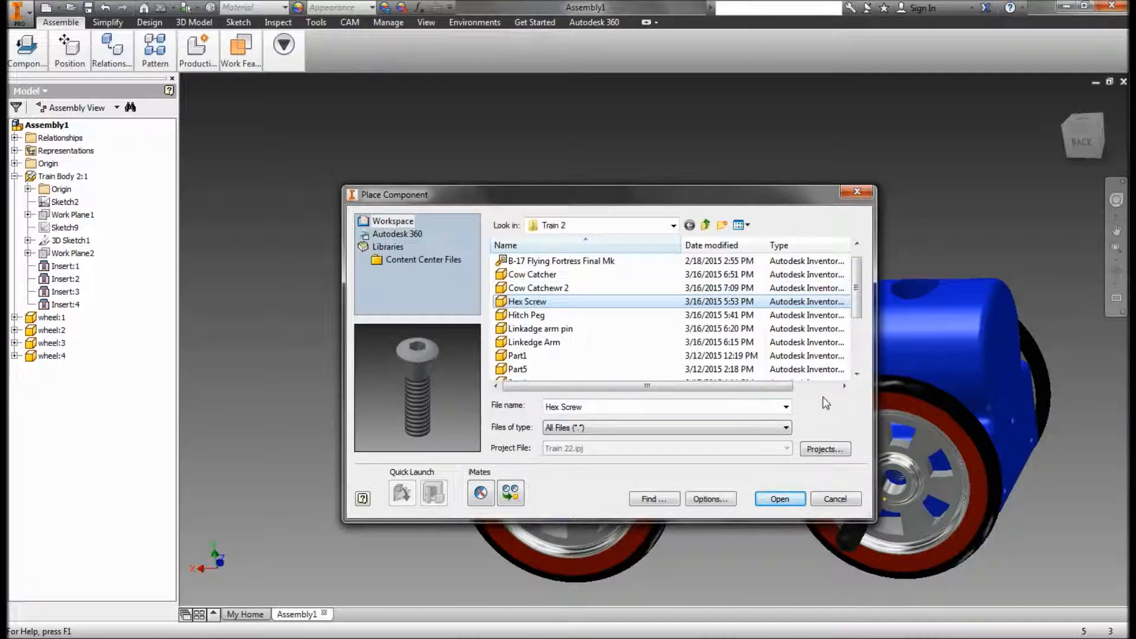
pyautogui.click(777, 499)
pyautogui.click(343, 163)
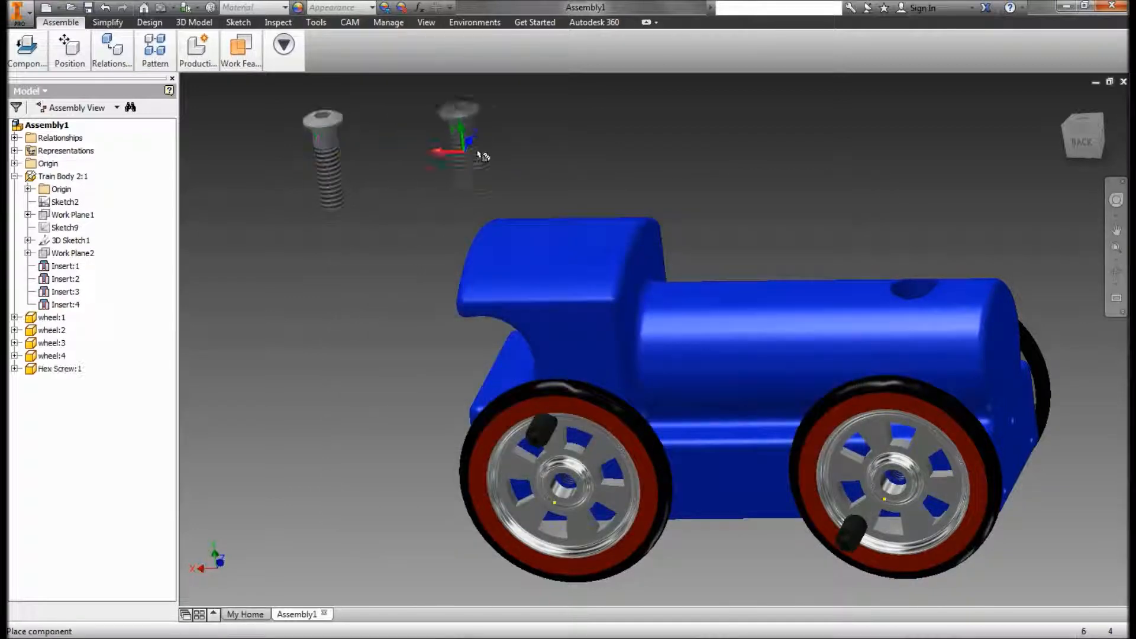
pyautogui.click(486, 155)
pyautogui.click(587, 157)
pyautogui.click(731, 157)
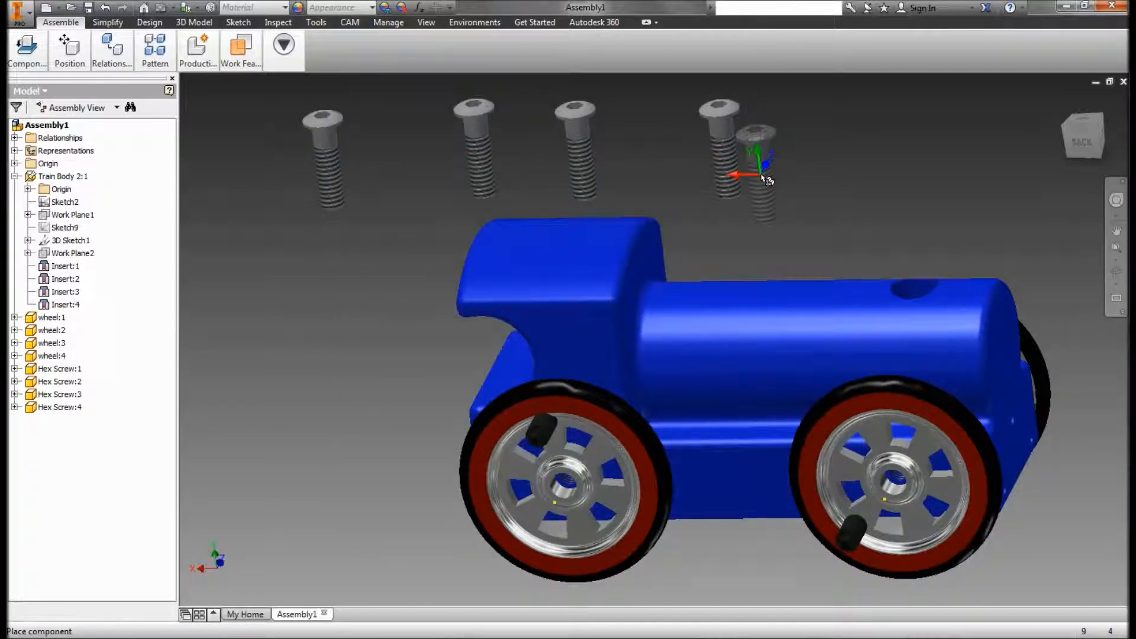
pyautogui.press('Escape')
# - Apply an Insert constraint with 0.000 in offset between the underside of the third hex screw's head and the cab-end wheel's centre hole
pyautogui.moveTo(130, 50)
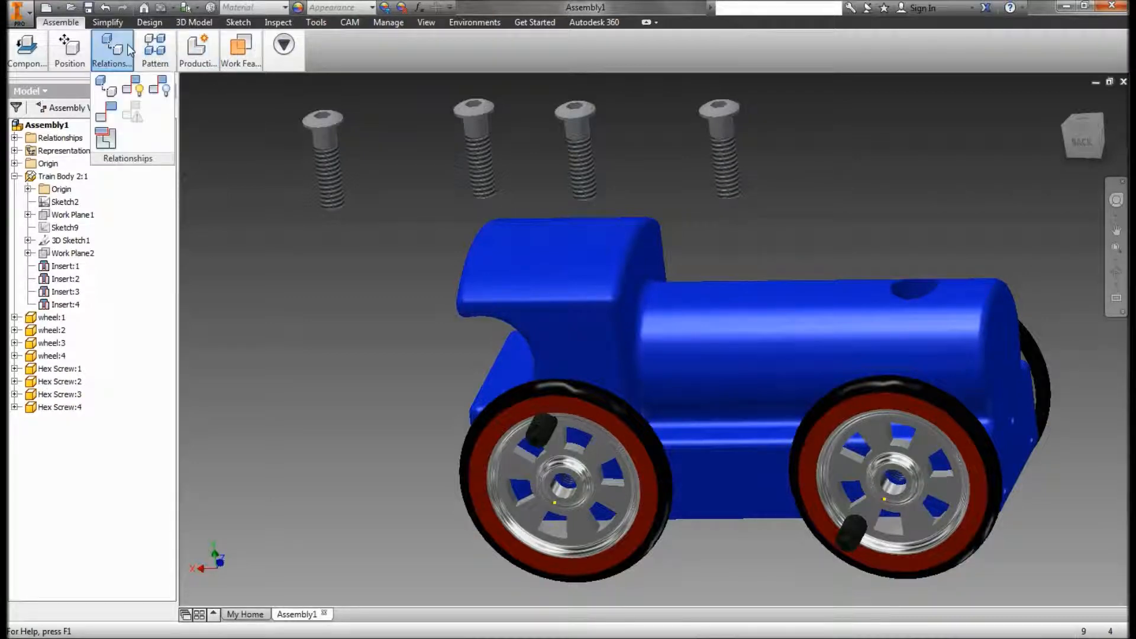
pyautogui.click(113, 116)
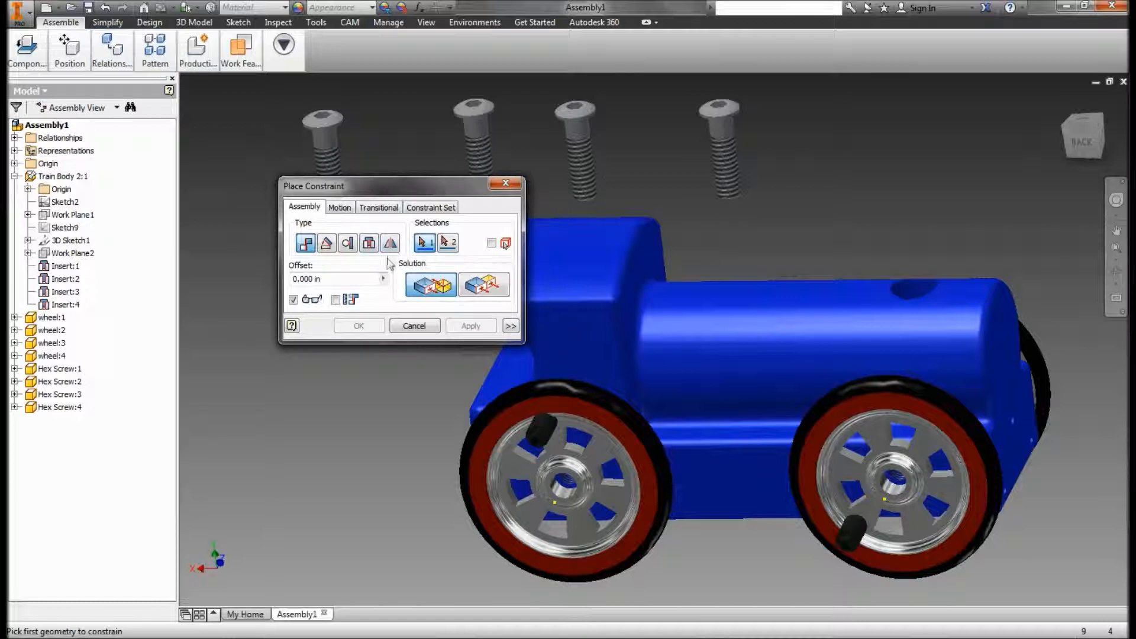
pyautogui.click(370, 243)
pyautogui.keyDown('shift'); pyautogui.moveTo(562, 223); pyautogui.dragTo(615, 203, button='middle'); pyautogui.keyUp('shift')
pyautogui.scroll(5, 605, 180)
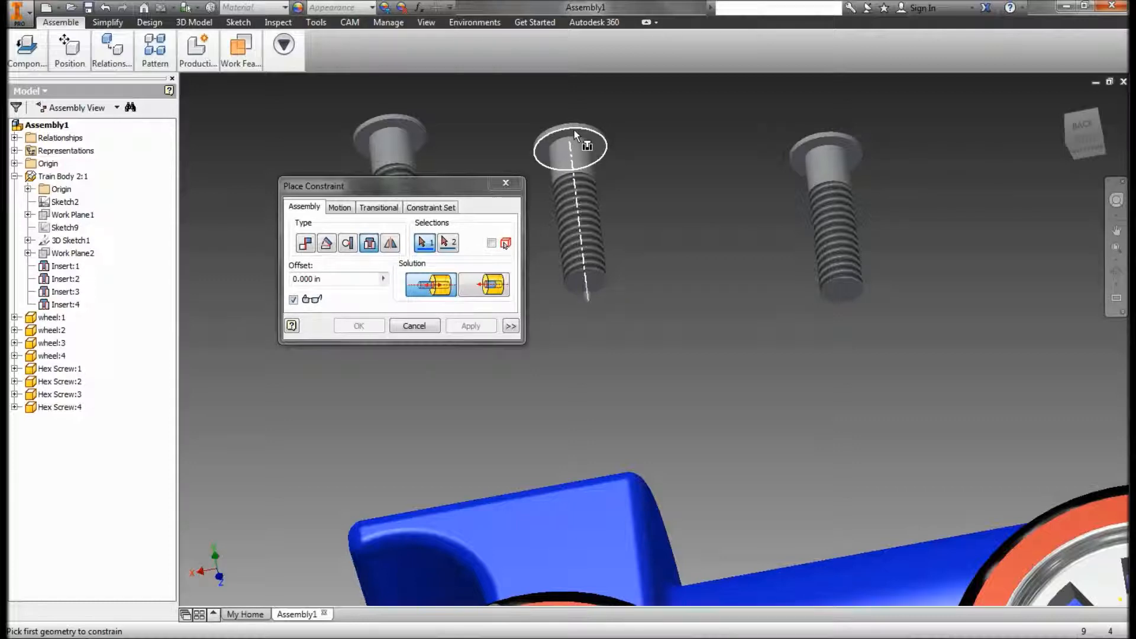
pyautogui.click(571, 136)
pyautogui.moveTo(616, 234); pyautogui.dragTo(593, 110, button='middle')
pyautogui.scroll(1, 582, 279)
pyautogui.moveTo(639, 340); pyautogui.dragTo(615, 223, button='middle')
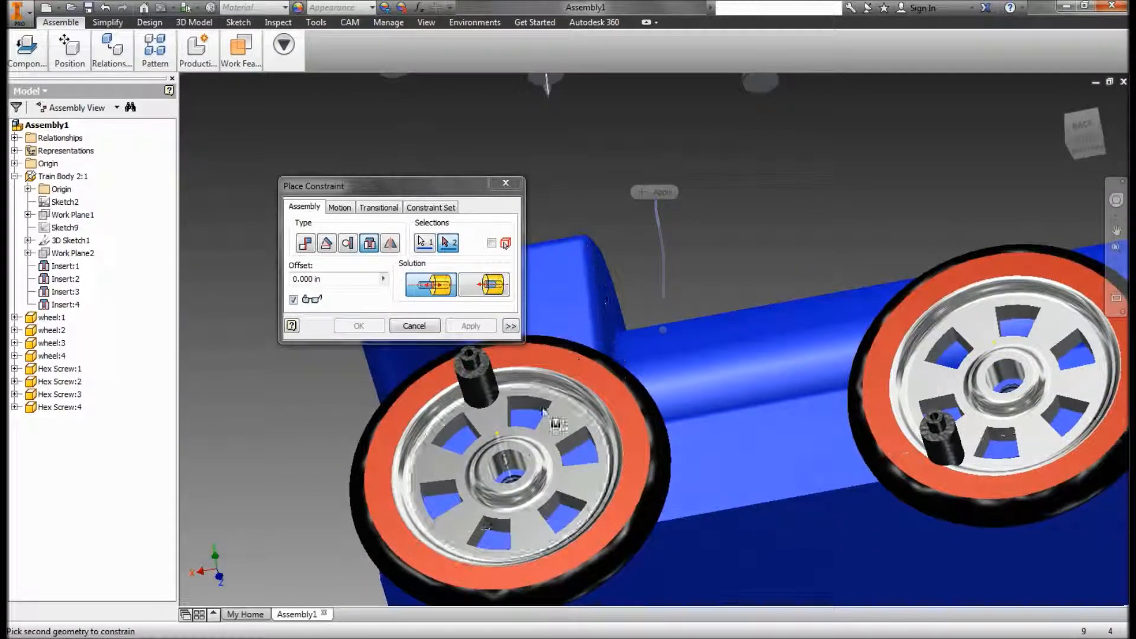
pyautogui.click(507, 460)
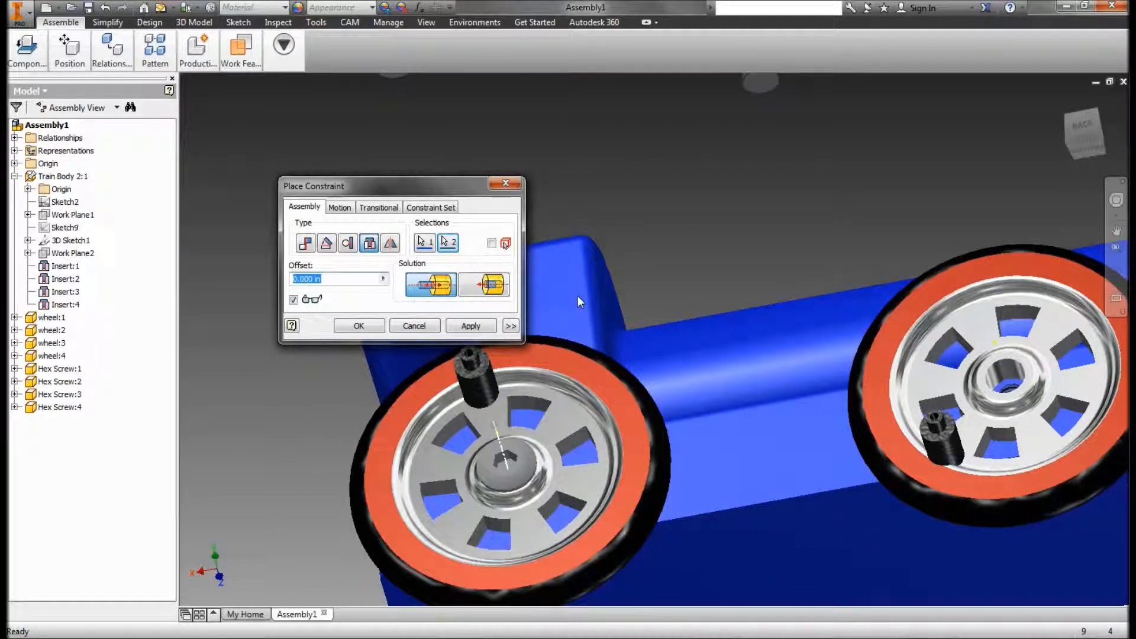
pyautogui.press('F4')
pyautogui.moveTo(670, 240); pyautogui.dragTo(651, 301)
pyautogui.moveTo(707, 208); pyautogui.dragTo(615, 332, button='middle')
pyautogui.keyDown('shift'); pyautogui.moveTo(676, 258); pyautogui.dragTo(661, 145, button='middle'); pyautogui.keyUp('shift')
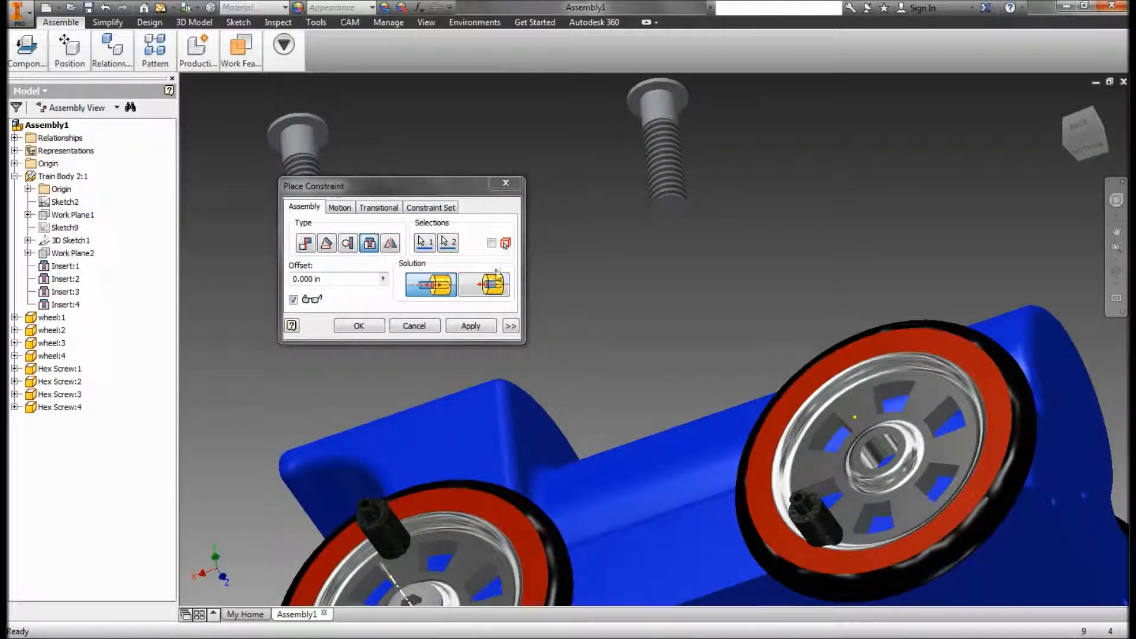
pyautogui.click(470, 325)
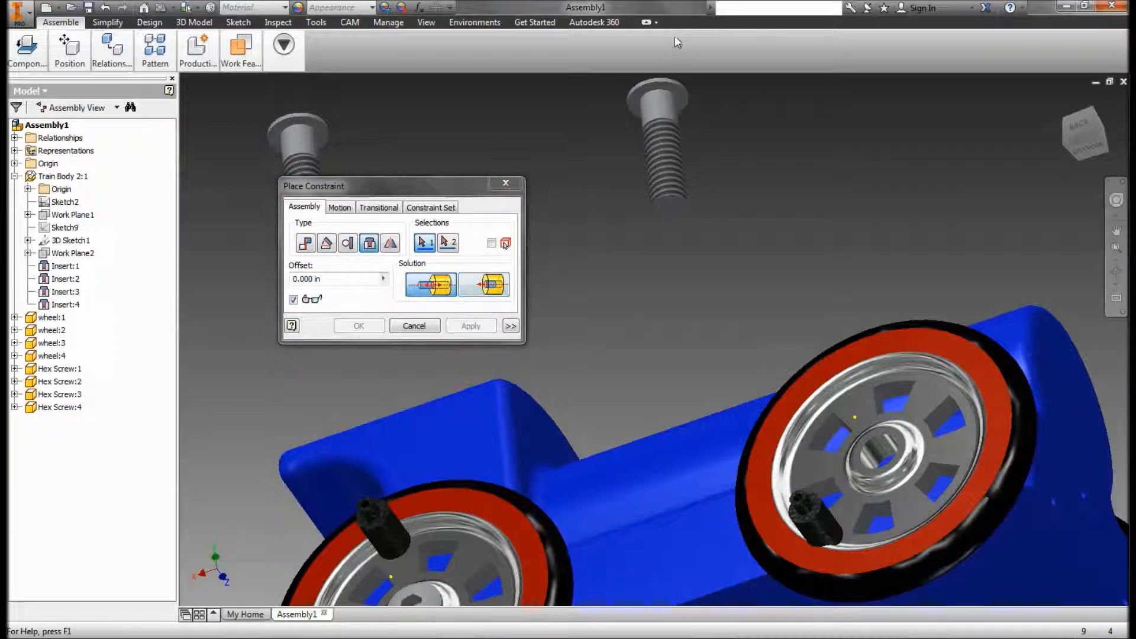
# - Apply an Insert constraint between the fourth hex screw's head underside and the centre hole of the boiler-end wheel on the same side
pyautogui.click(660, 91)
pyautogui.click(890, 440)
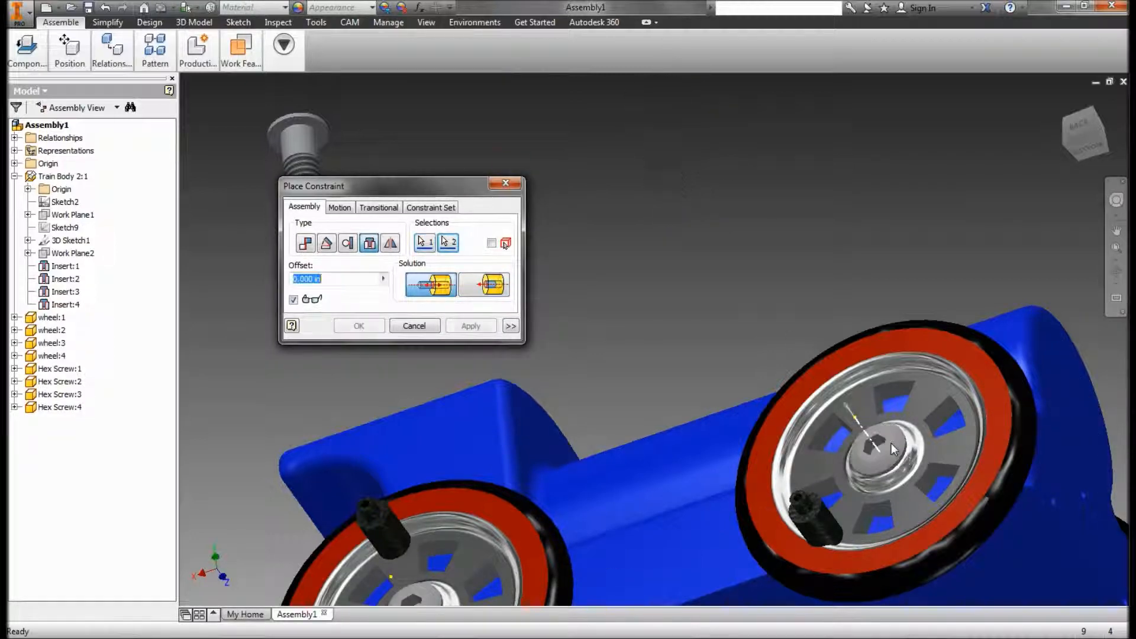
pyautogui.click(473, 329)
# - Try to insert one of the remaining hex screws into the centre hole of the boiler-end wheel on the body's other side
pyautogui.keyDown('shift'); pyautogui.moveTo(472, 355); pyautogui.dragTo(449, 357, button='middle'); pyautogui.keyUp('shift')
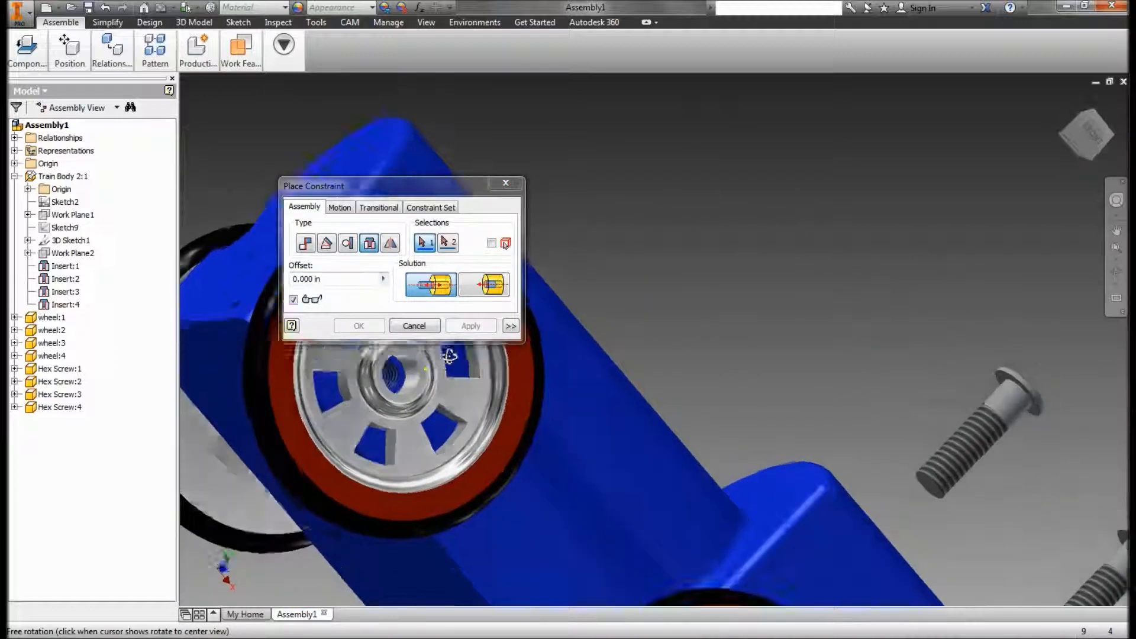
pyautogui.click(1026, 402)
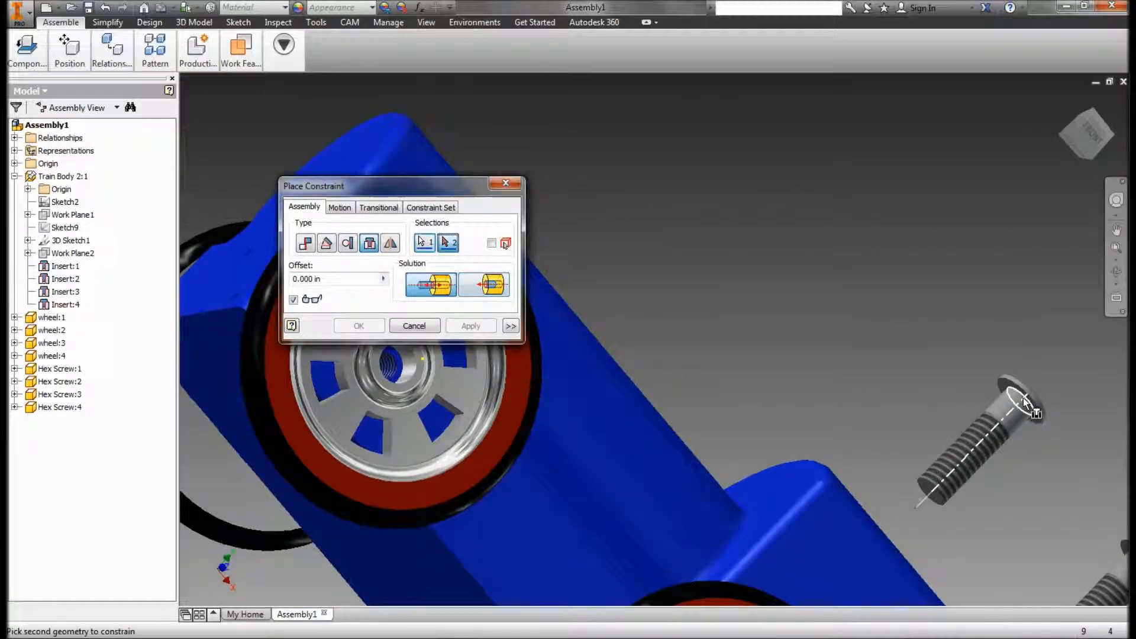
pyautogui.click(411, 371)
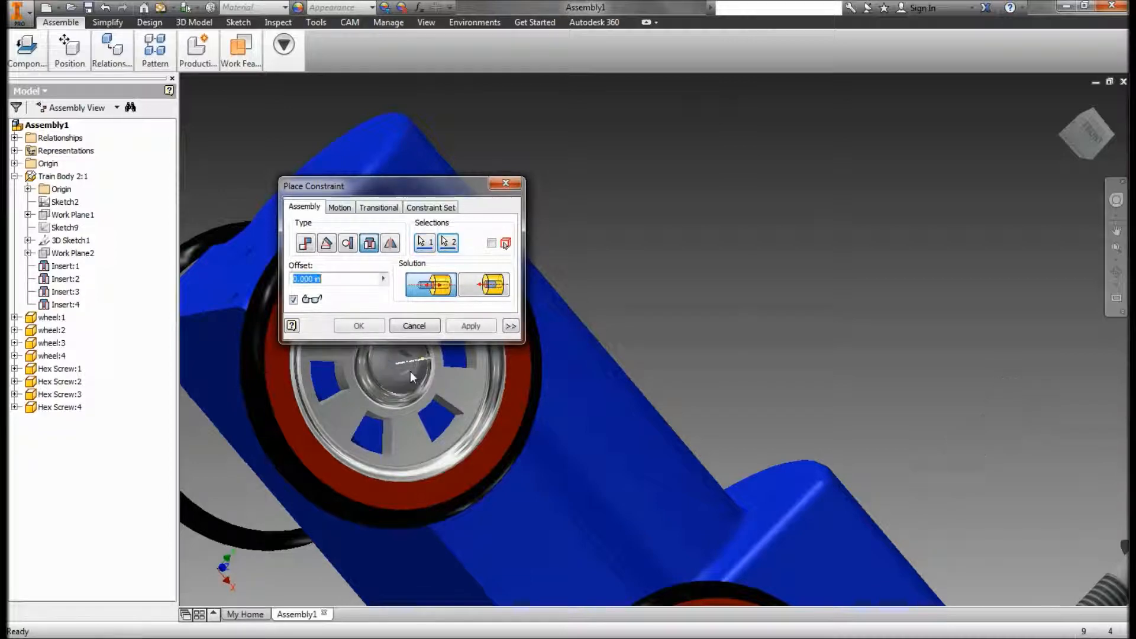
pyautogui.moveTo(862, 478); pyautogui.dragTo(718, 267, button='middle')
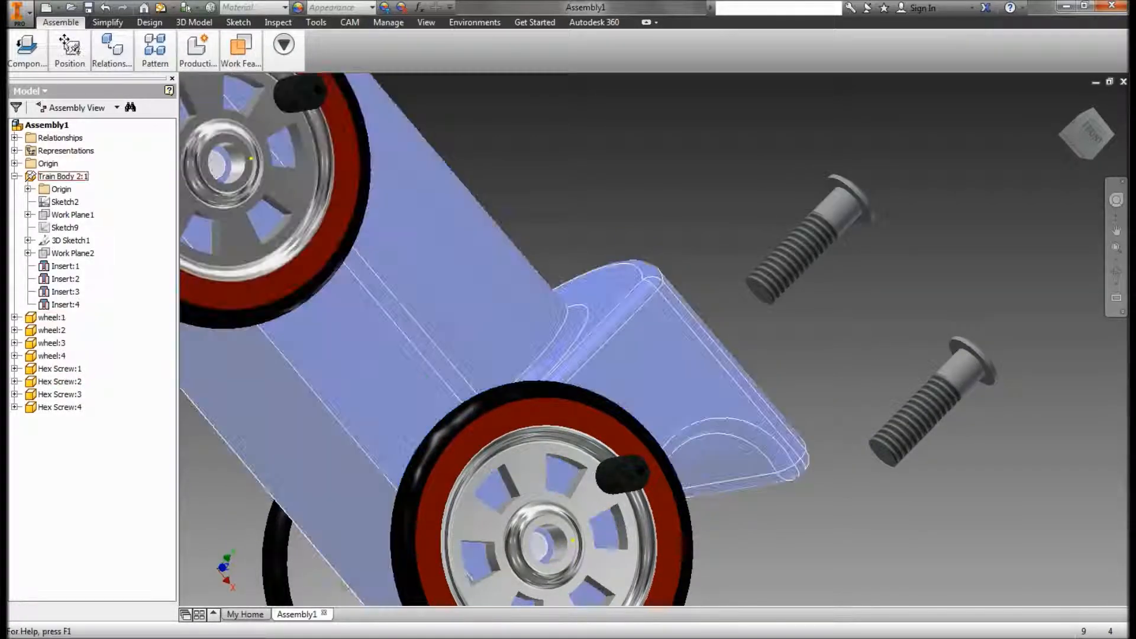
# - Apply an Insert constraint between a remaining hex screw's head underside and the boiler-end wheel's centre hole, with 0.000 in offset
pyautogui.click(113, 52)
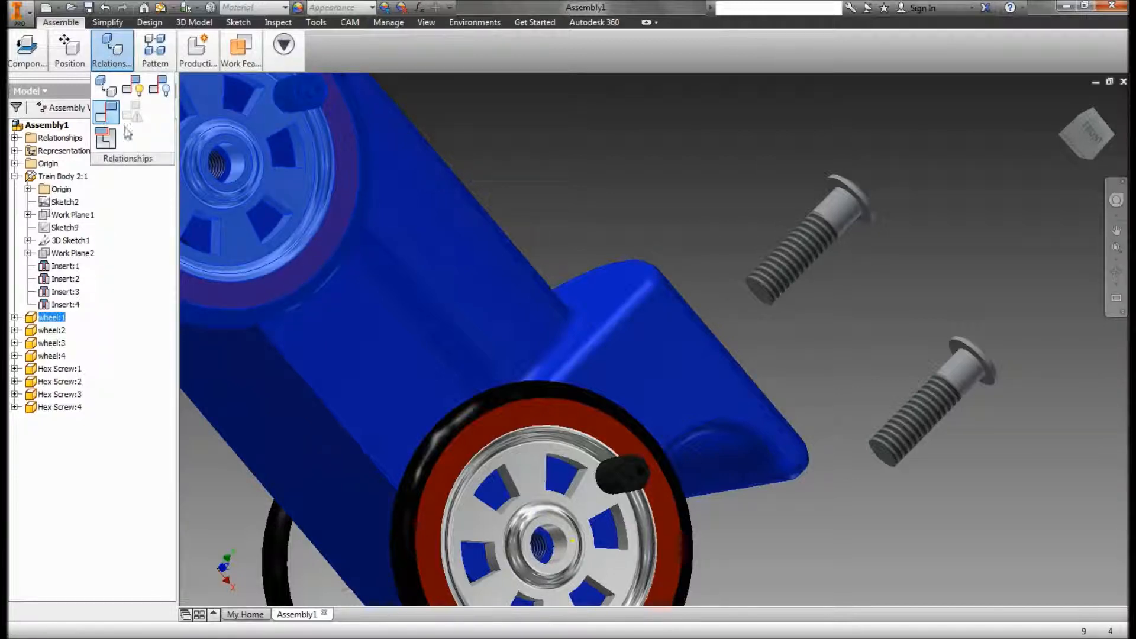
pyautogui.click(376, 243)
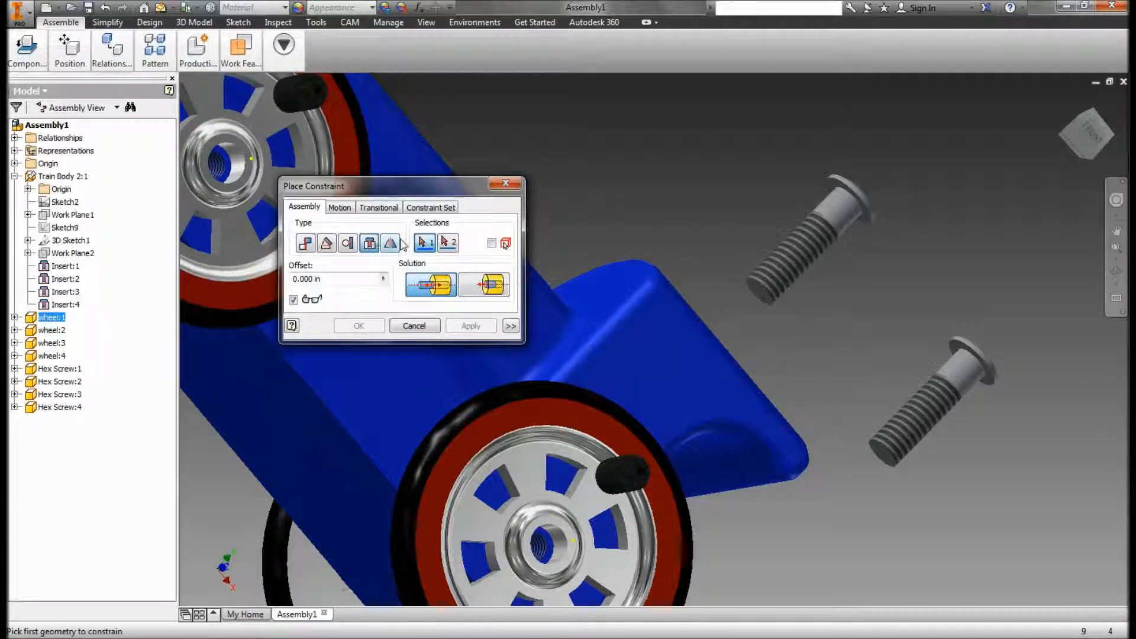
pyautogui.click(858, 207)
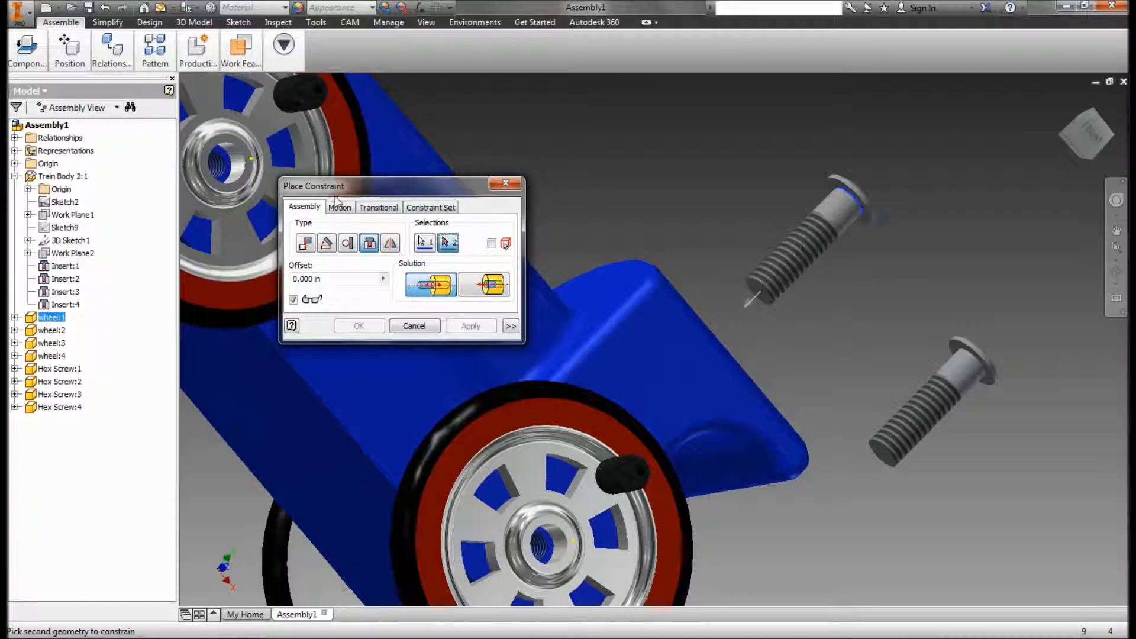
pyautogui.click(239, 177)
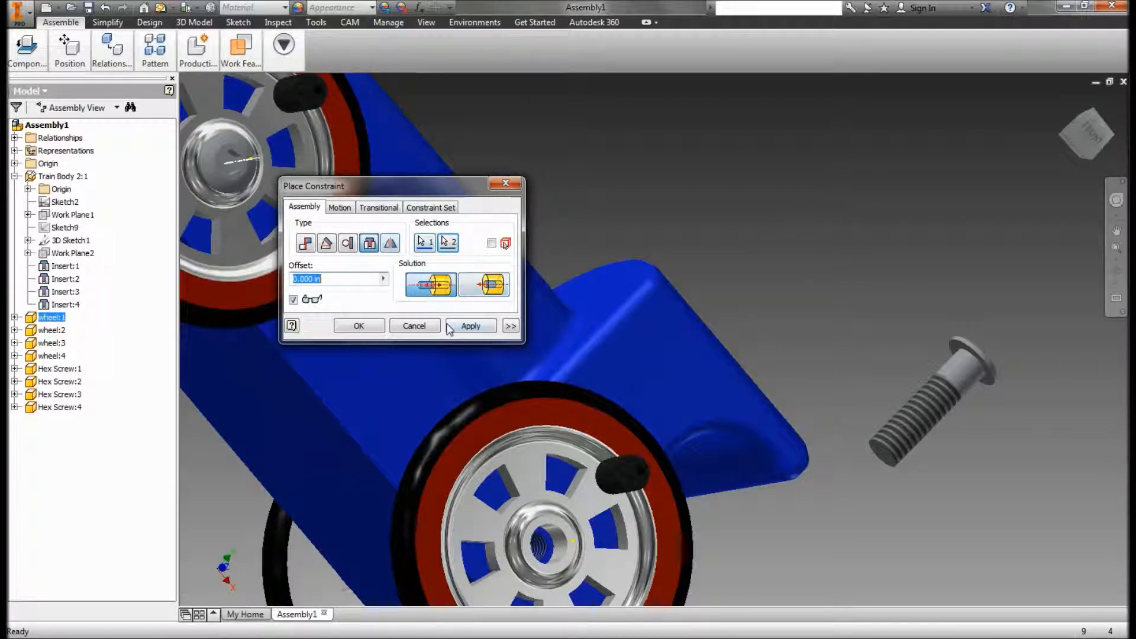
pyautogui.click(449, 327)
# - Apply an Insert constraint with 0.000 in offset between the last loose hex screw's head underside and the cab-end wheel's centre hole
pyautogui.click(977, 366)
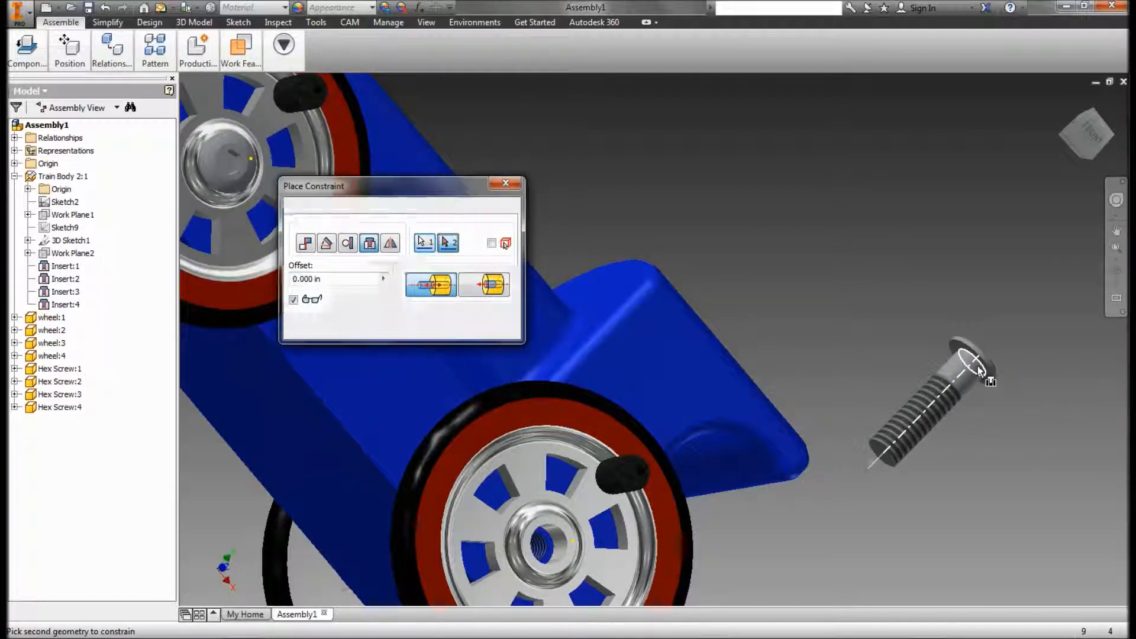
pyautogui.click(564, 546)
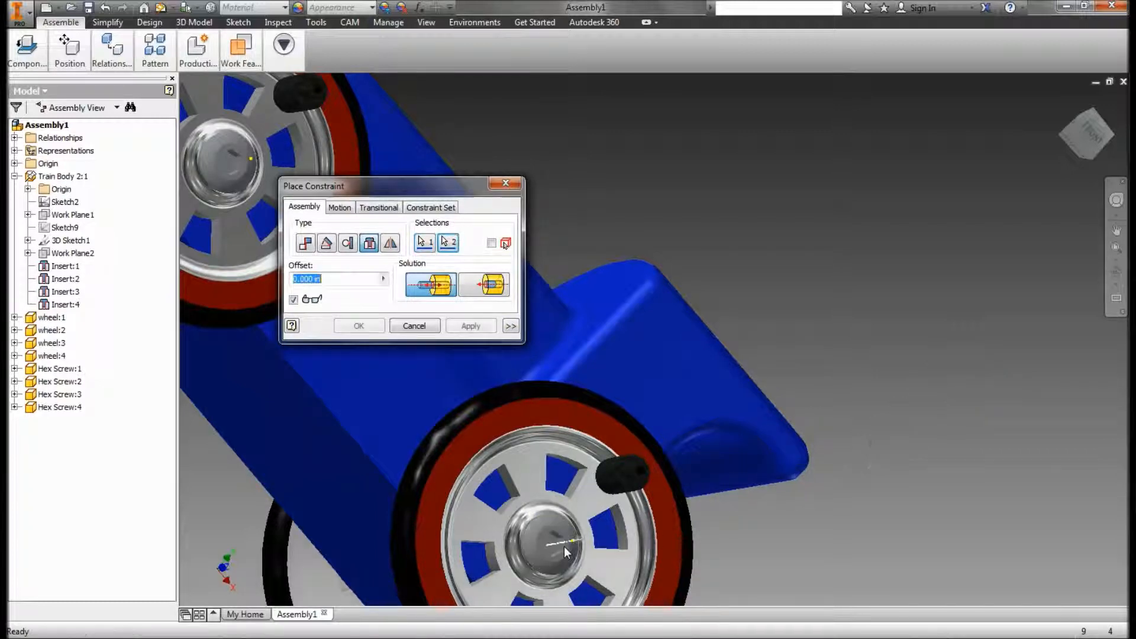
pyautogui.click(473, 327)
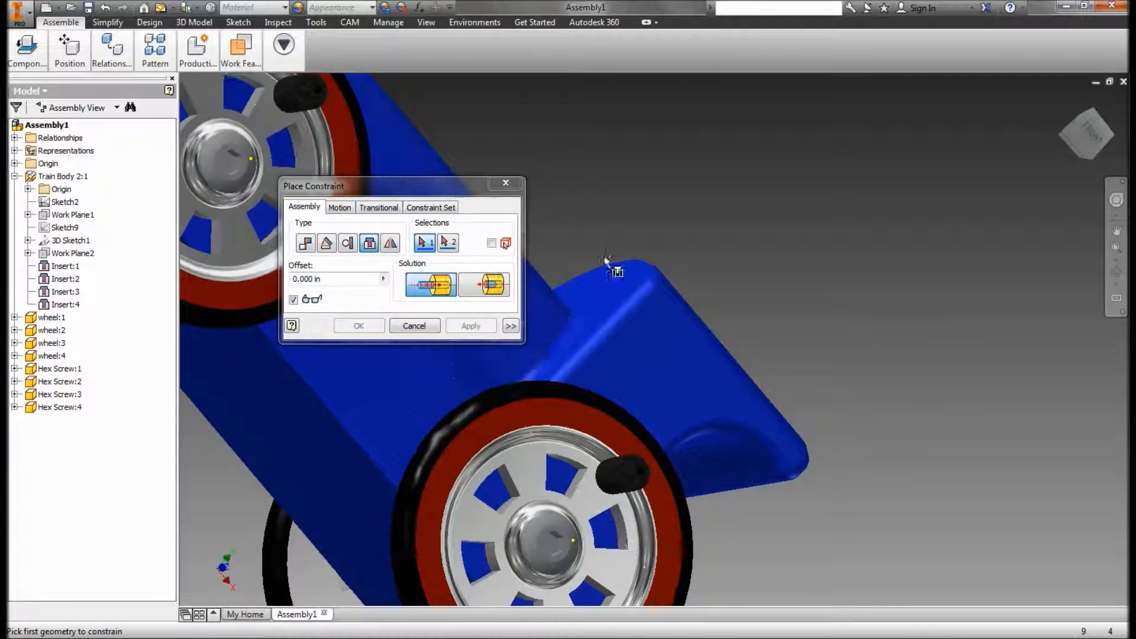
pyautogui.moveTo(677, 368); pyautogui.dragTo(763, 402, button='middle')
pyautogui.moveTo(561, 377); pyautogui.dragTo(555, 393, button='middle')
pyautogui.click(414, 326)
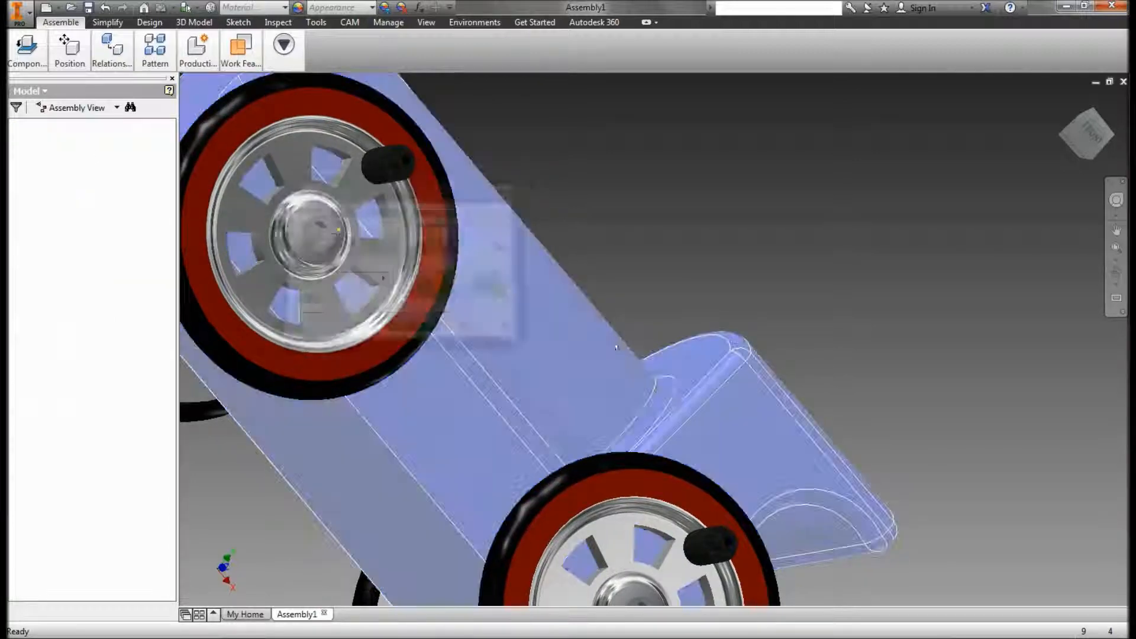
# - Place one instance of the Cow Catchewr 2 part beside the train body
pyautogui.scroll(-5, 575, 465)
pyautogui.scroll(5, 574, 465)
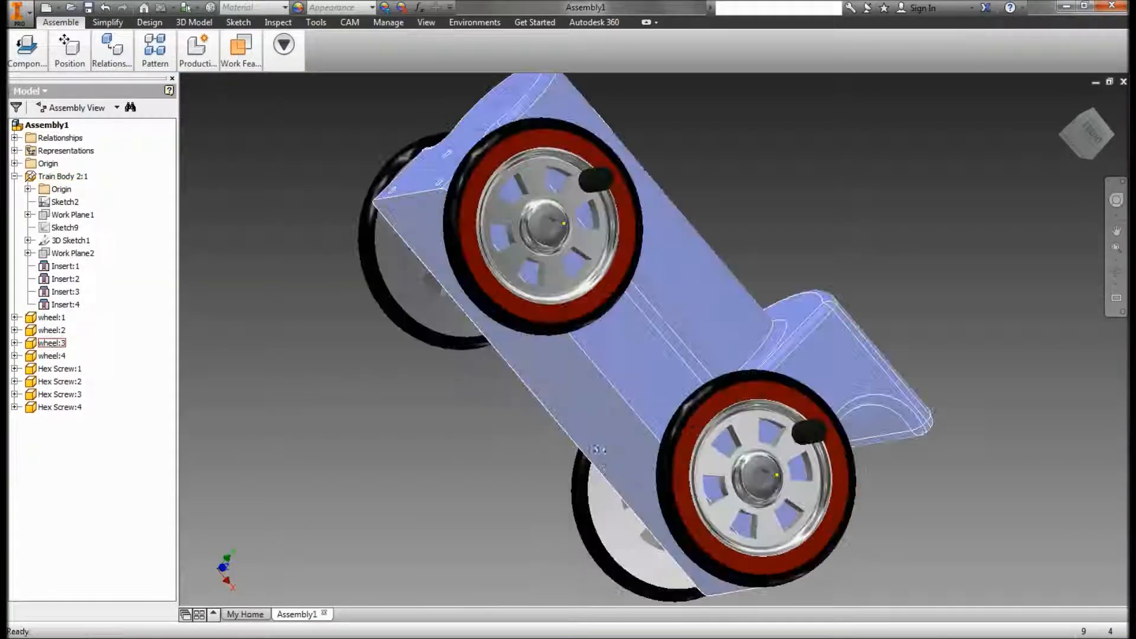
pyautogui.keyDown('shift'); pyautogui.moveTo(824, 282); pyautogui.dragTo(795, 403, button='middle'); pyautogui.keyUp('shift')
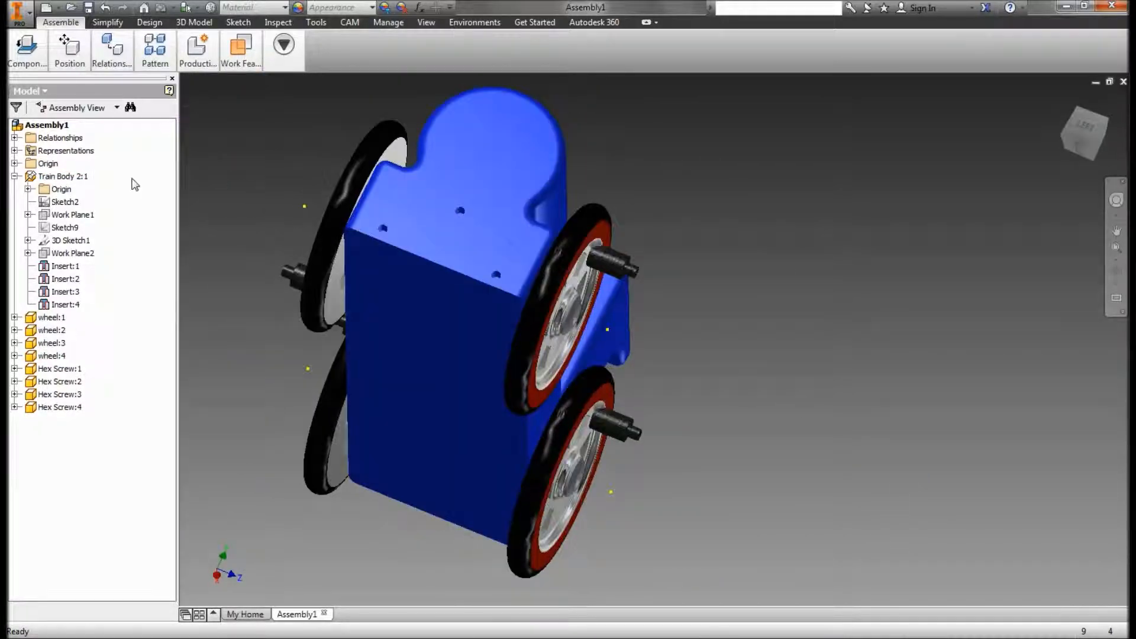
pyautogui.moveTo(26, 54)
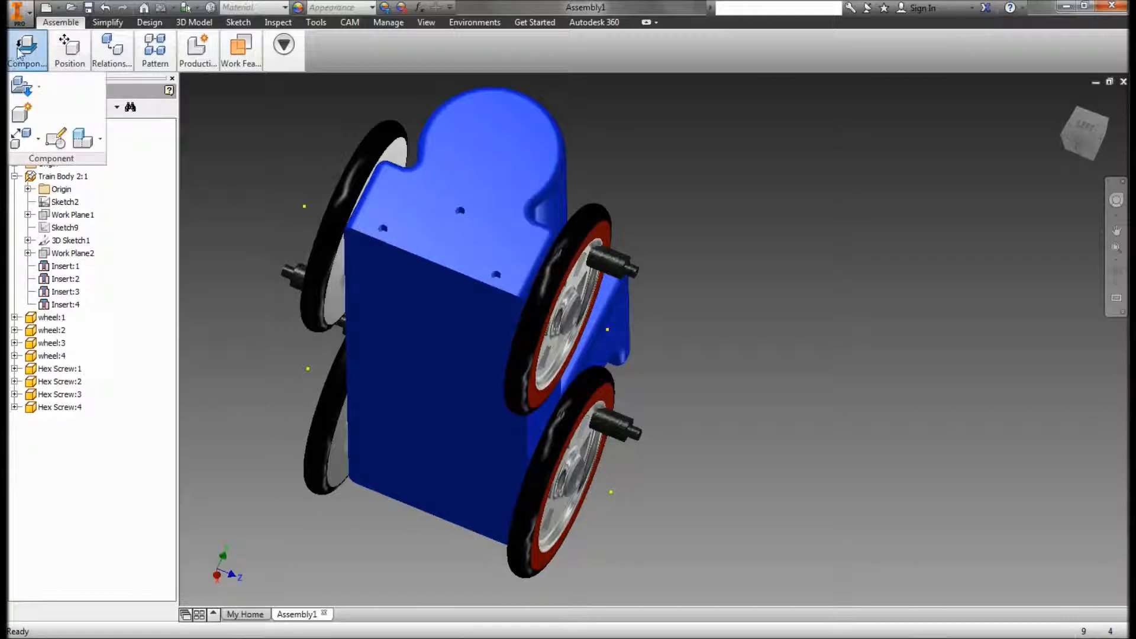
pyautogui.click(25, 89)
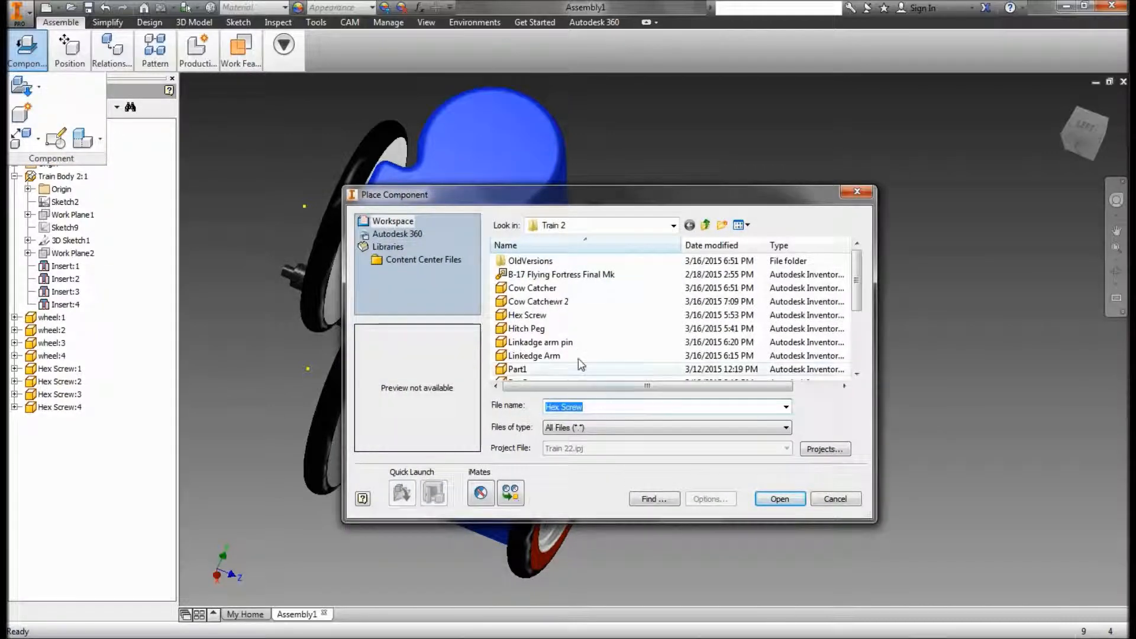
pyautogui.click(554, 303)
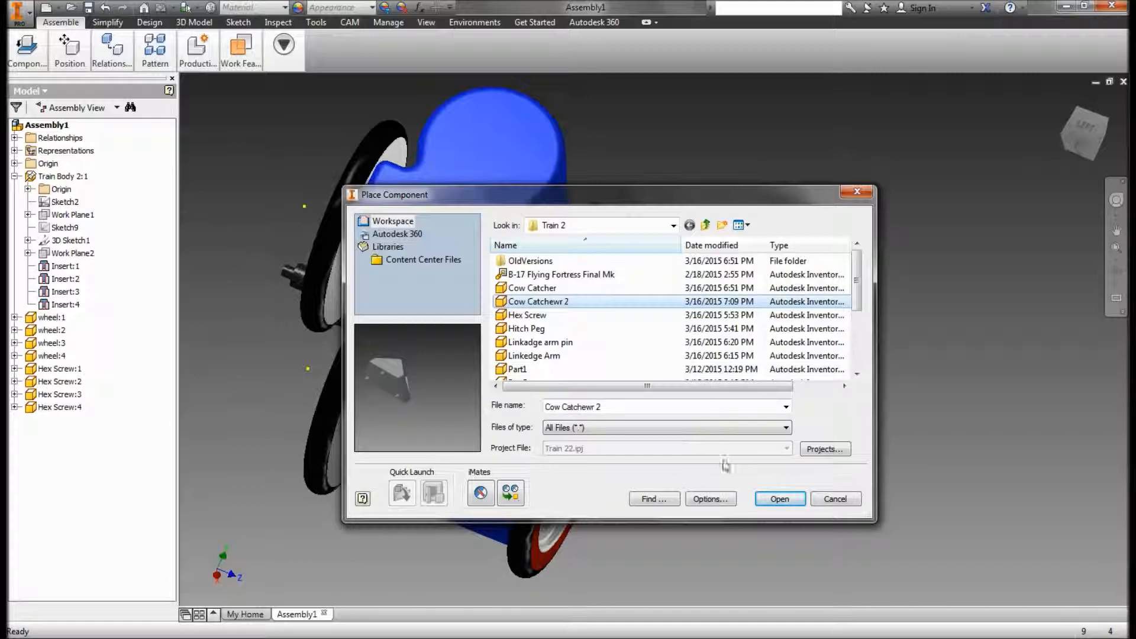
pyautogui.click(778, 498)
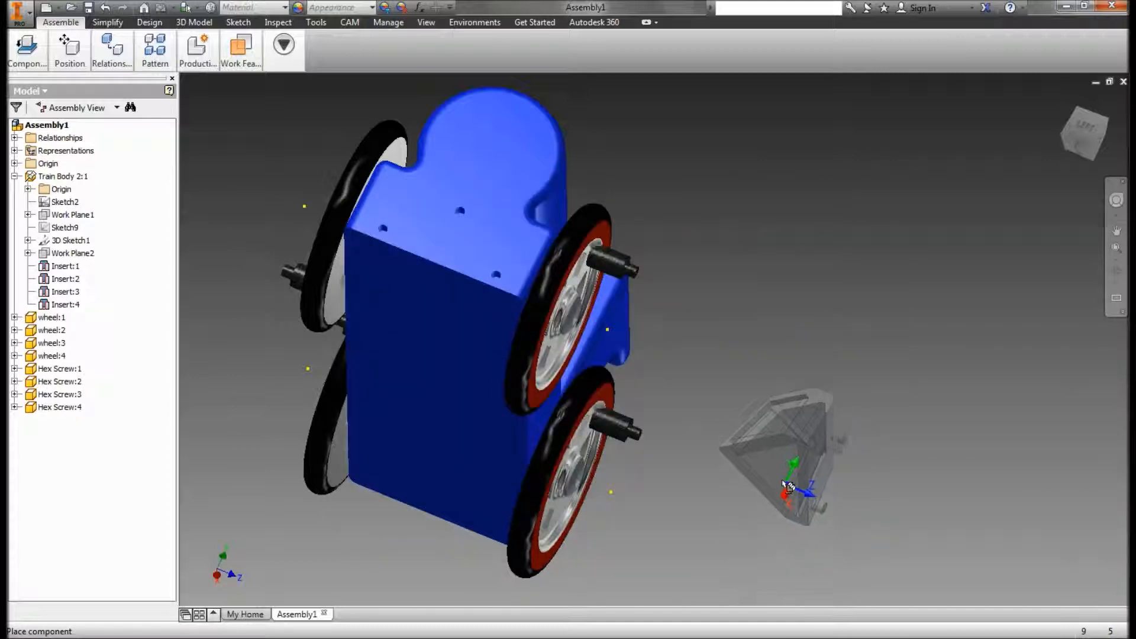
pyautogui.rightClick(780, 475)
pyautogui.click(834, 474)
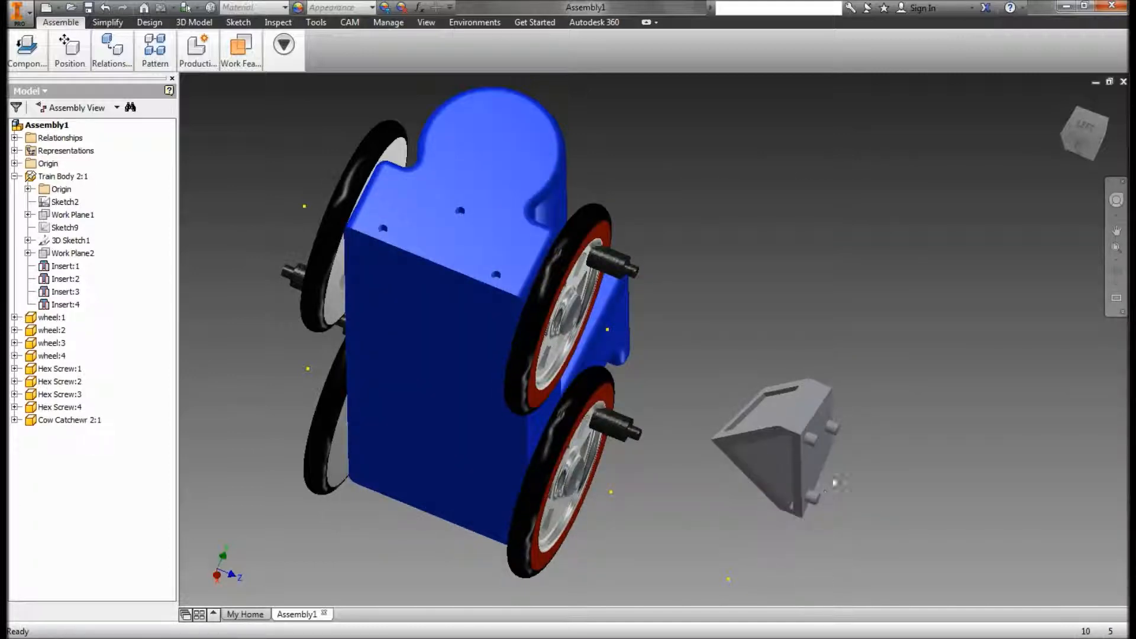
# - Set up an Insert constraint between a cow catcher peg and the centre hole in the body's boiler-end face
pyautogui.keyDown('shift'); pyautogui.moveTo(837, 474); pyautogui.dragTo(810, 477, button='middle'); pyautogui.keyUp('shift')
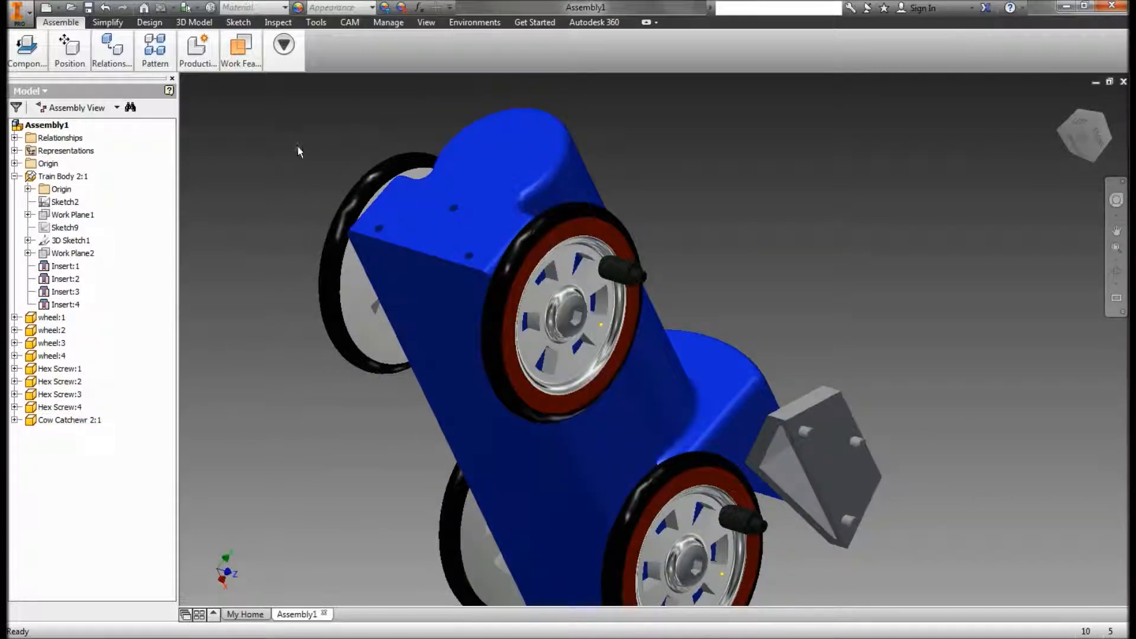
pyautogui.click(34, 63)
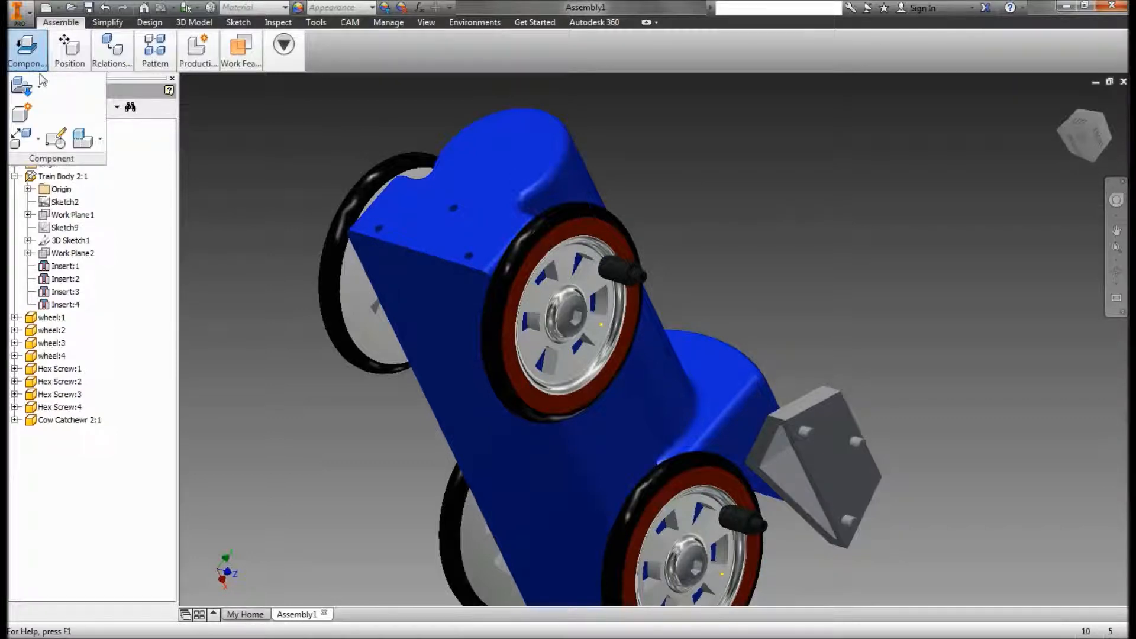
pyautogui.moveTo(111, 54)
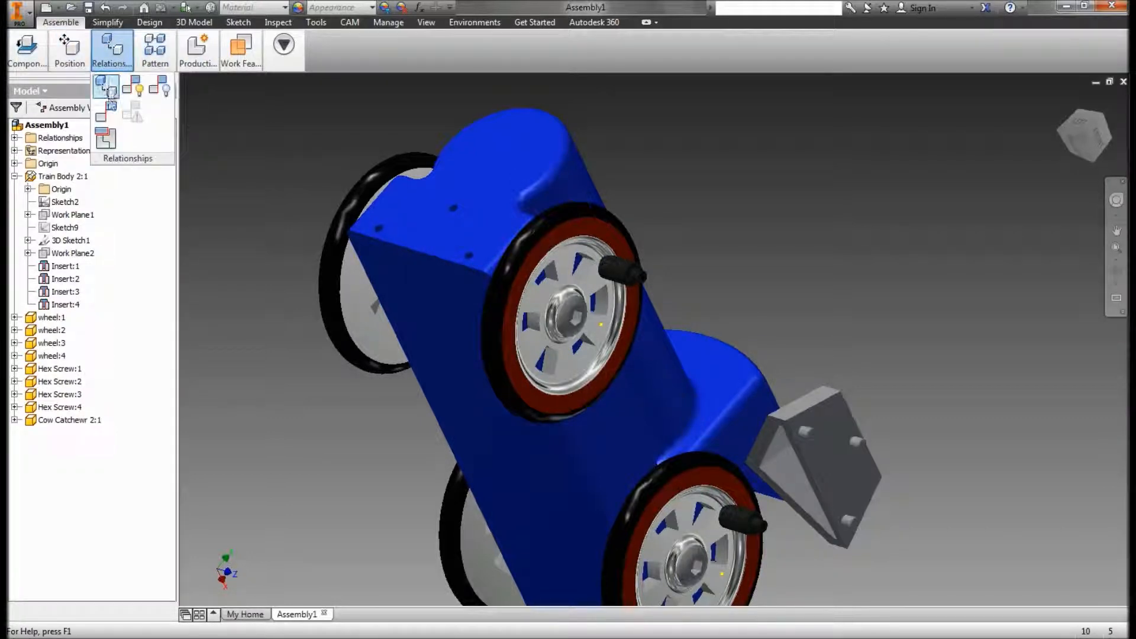
pyautogui.click(109, 88)
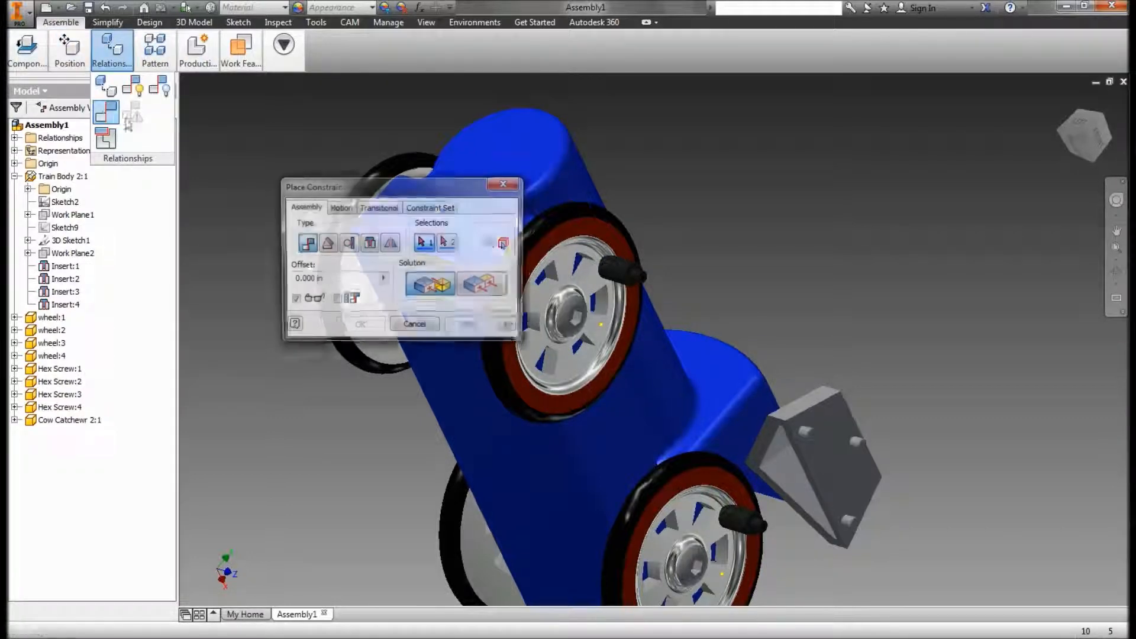
pyautogui.click(368, 243)
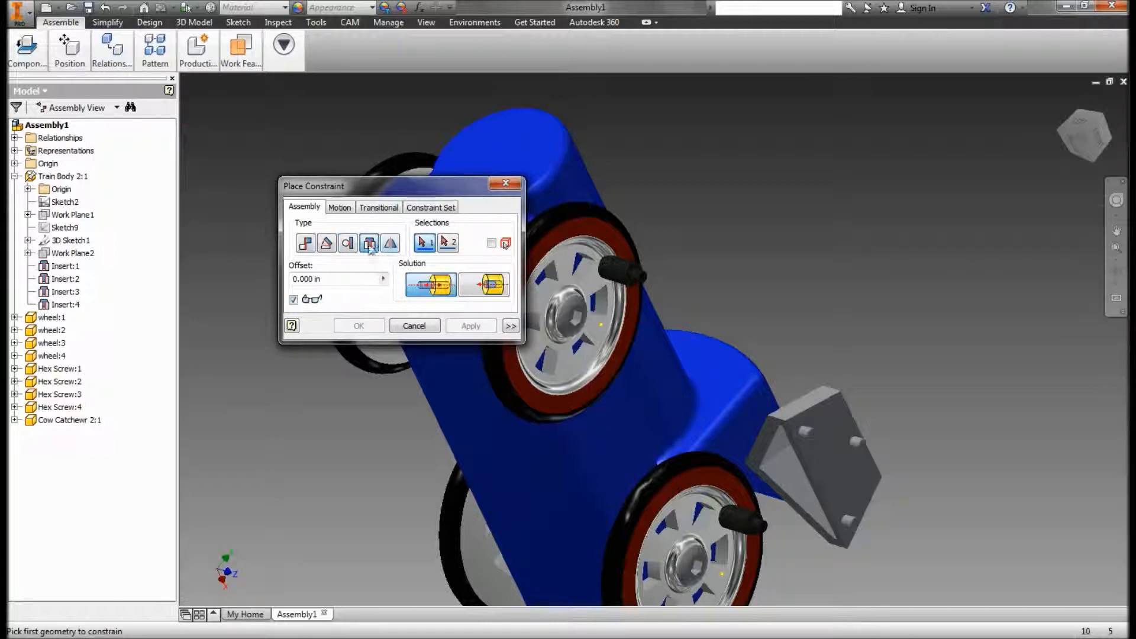
pyautogui.click(863, 446)
pyautogui.moveTo(444, 198); pyautogui.dragTo(272, 274)
pyautogui.click(454, 210)
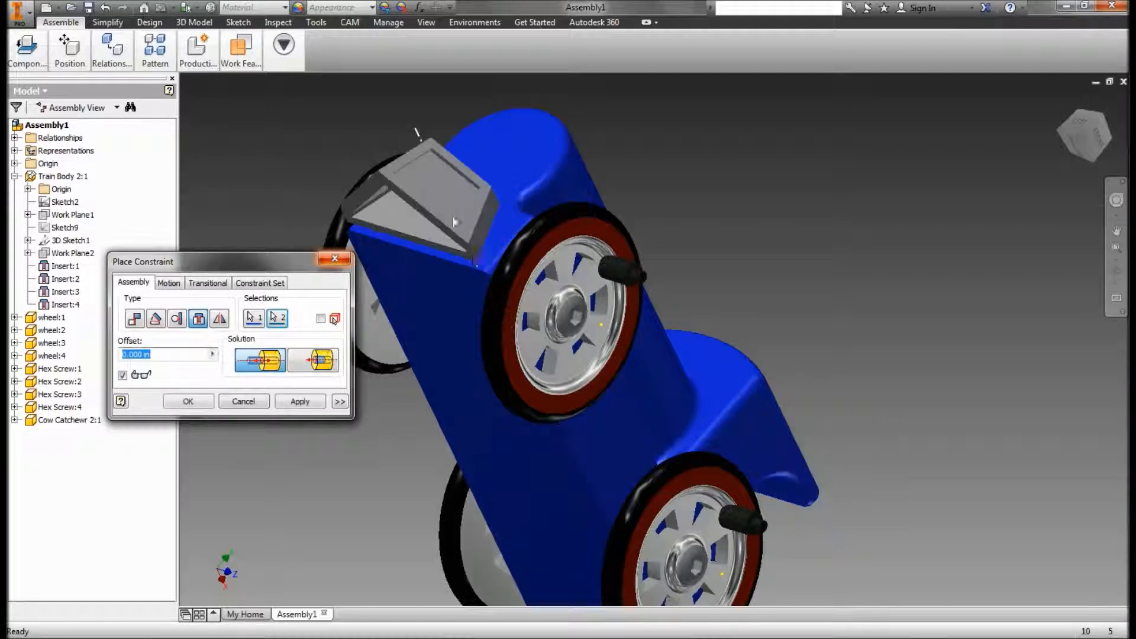
# - Check the cow catcher's fit against the body, set the Insert offset to -0.1300 in and apply the constraint
pyautogui.keyDown('shift'); pyautogui.moveTo(460, 311); pyautogui.dragTo(476, 269, button='middle'); pyautogui.keyUp('shift')
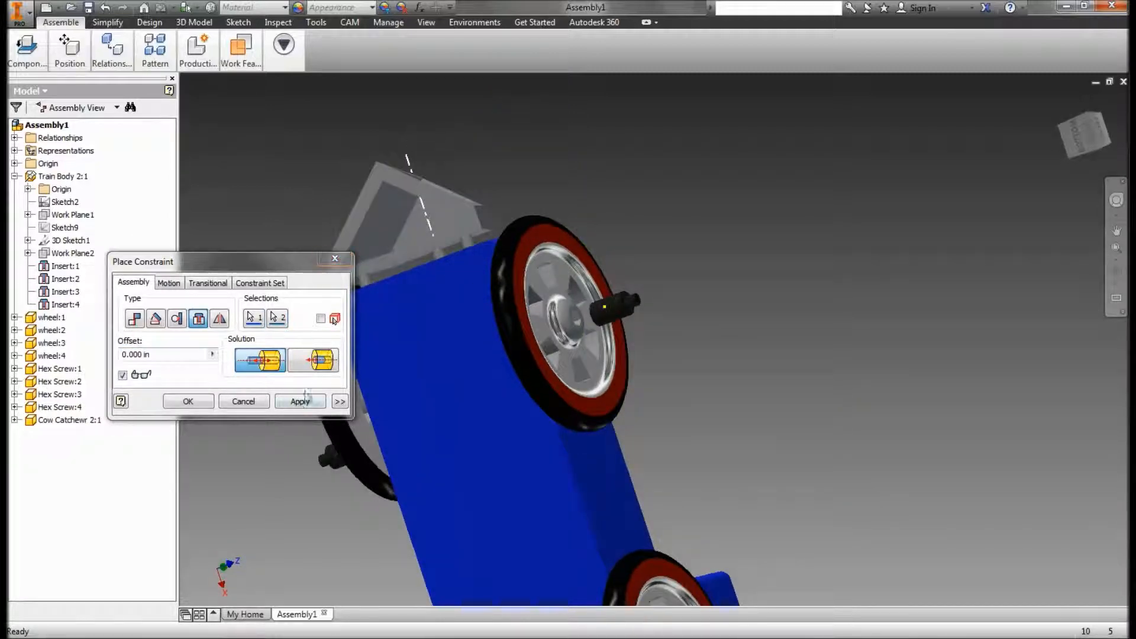
pyautogui.click(314, 361)
pyautogui.click(260, 359)
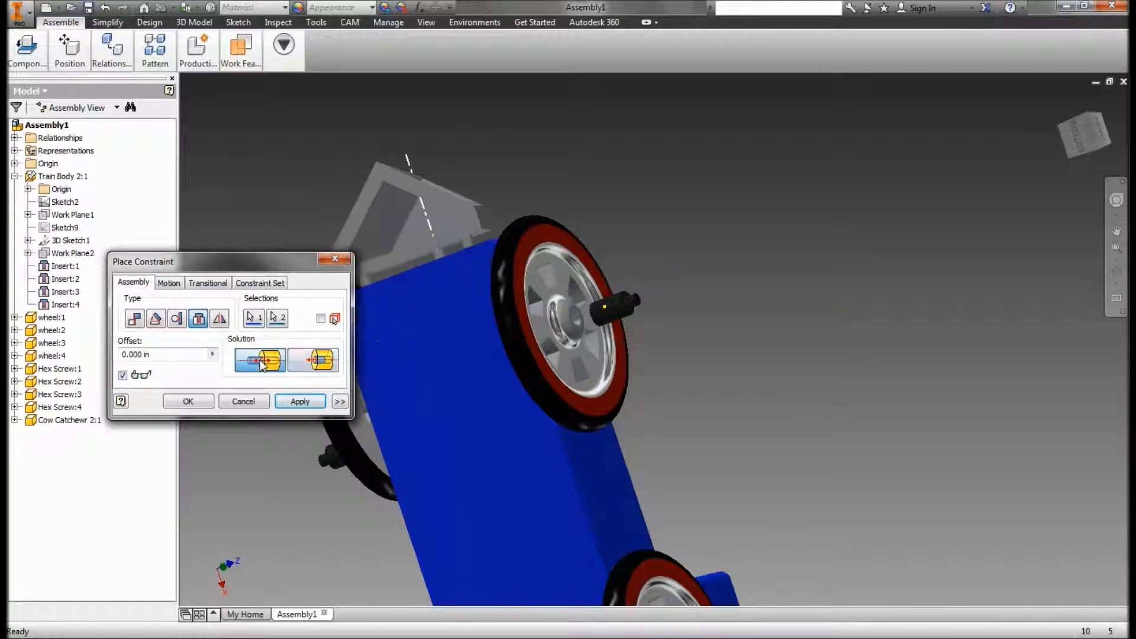
pyautogui.keyDown('shift'); pyautogui.moveTo(460, 226); pyautogui.dragTo(410, 246, button='middle'); pyautogui.keyUp('shift')
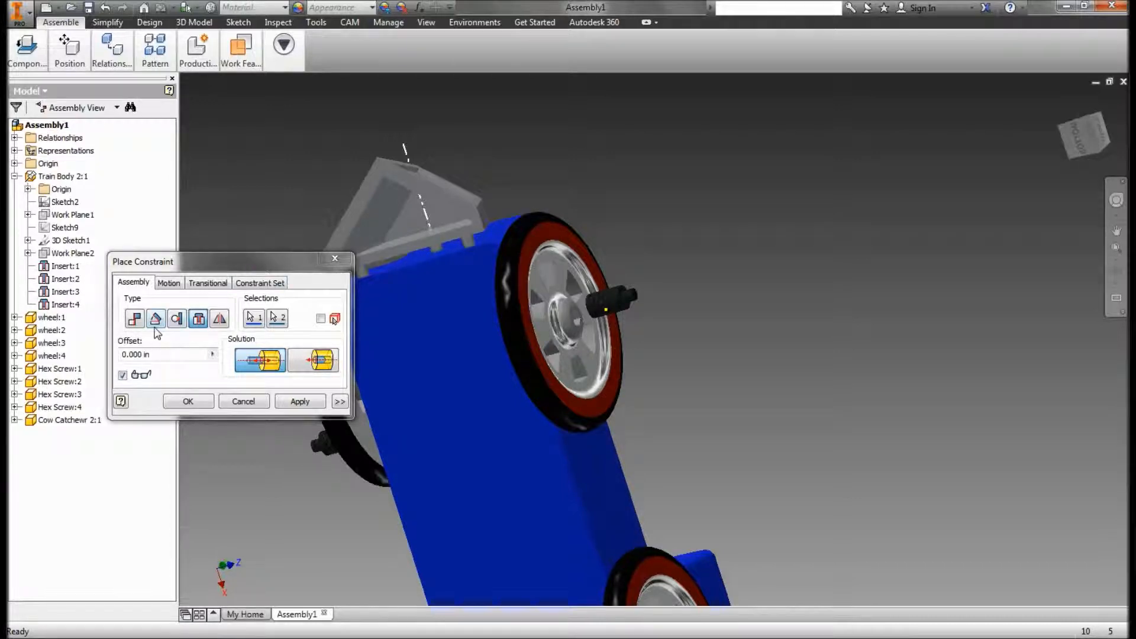
pyautogui.click(119, 355)
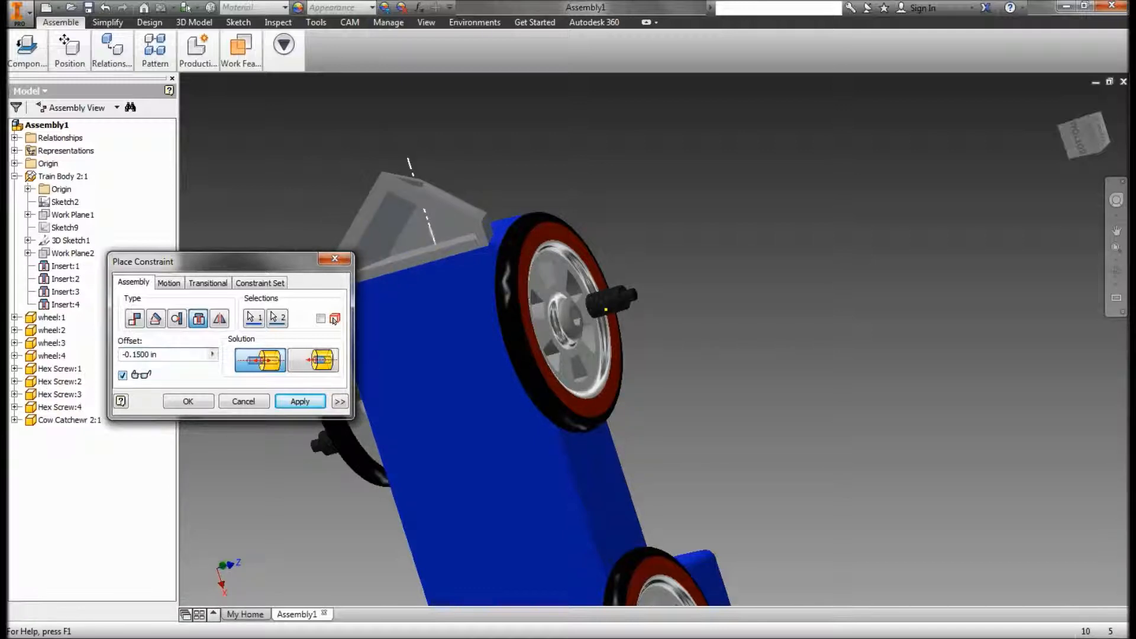
pyautogui.press('BackSpace')
pyautogui.write('3')
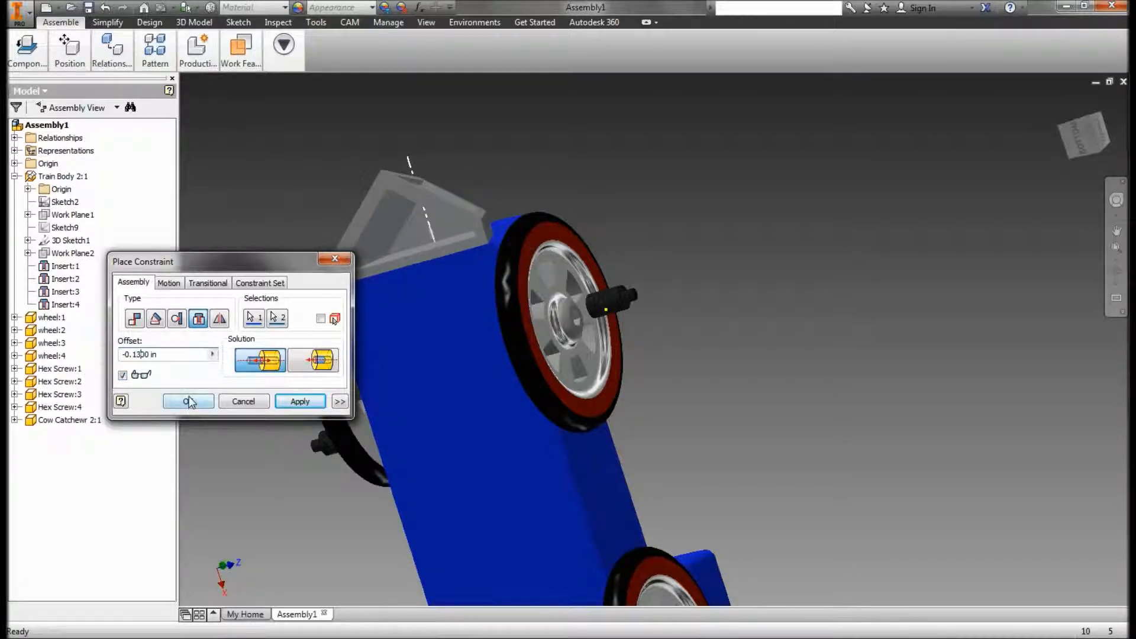
pyautogui.click(295, 400)
pyautogui.press('F4')
pyautogui.moveTo(653, 443); pyautogui.dragTo(472, 484)
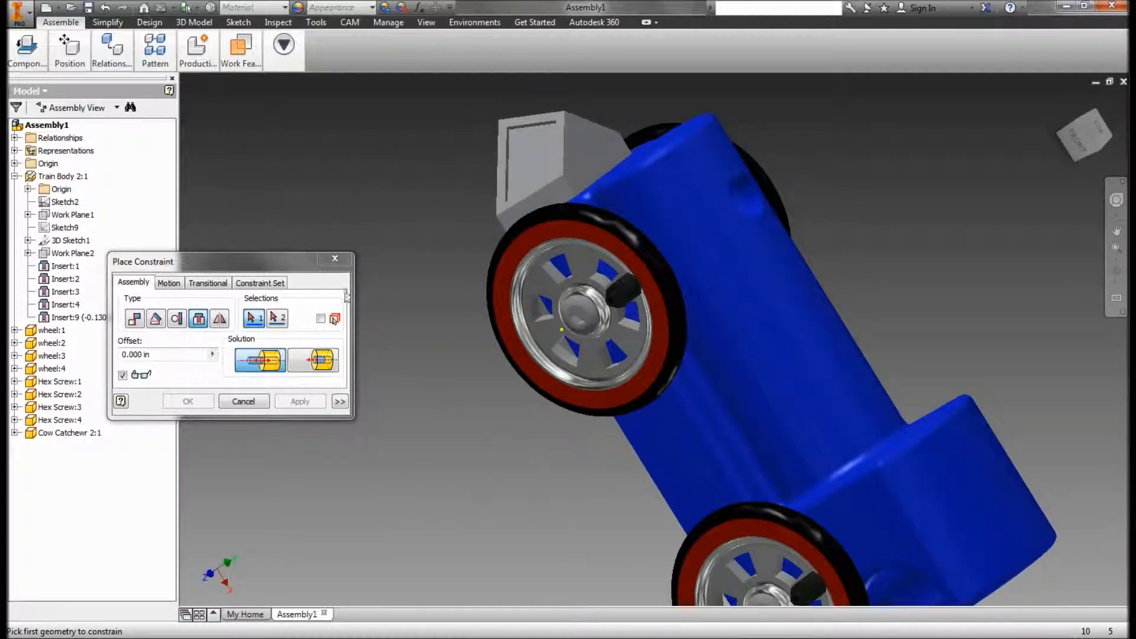
pyautogui.click(243, 402)
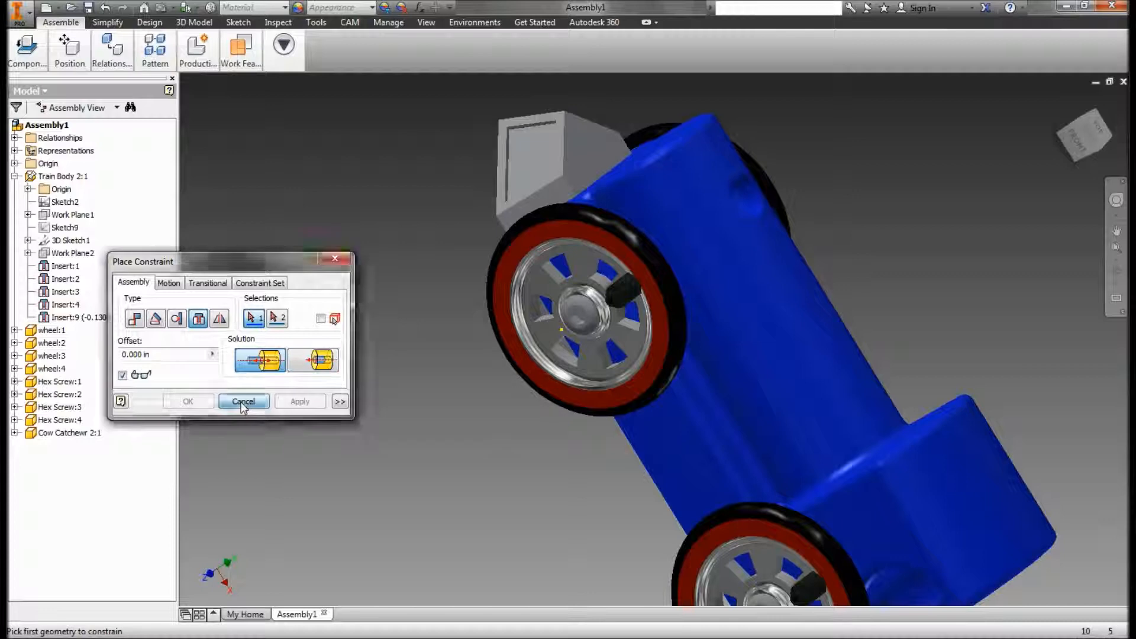
# - Place one instance of the Stack part above the boiler end of the train body
pyautogui.click(26, 52)
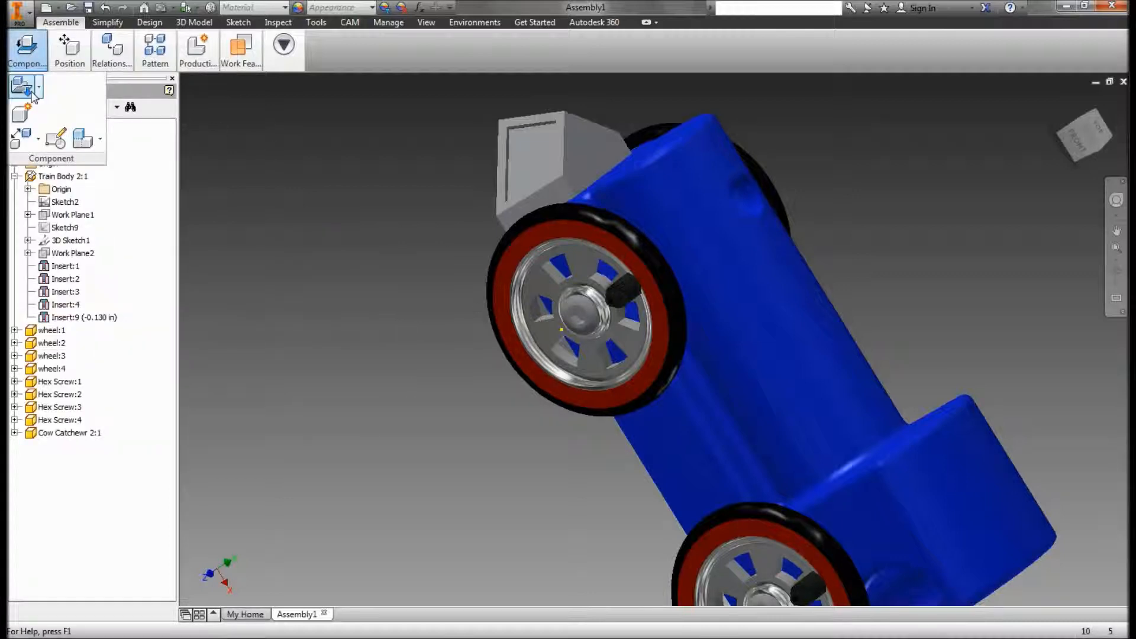
pyautogui.click(23, 89)
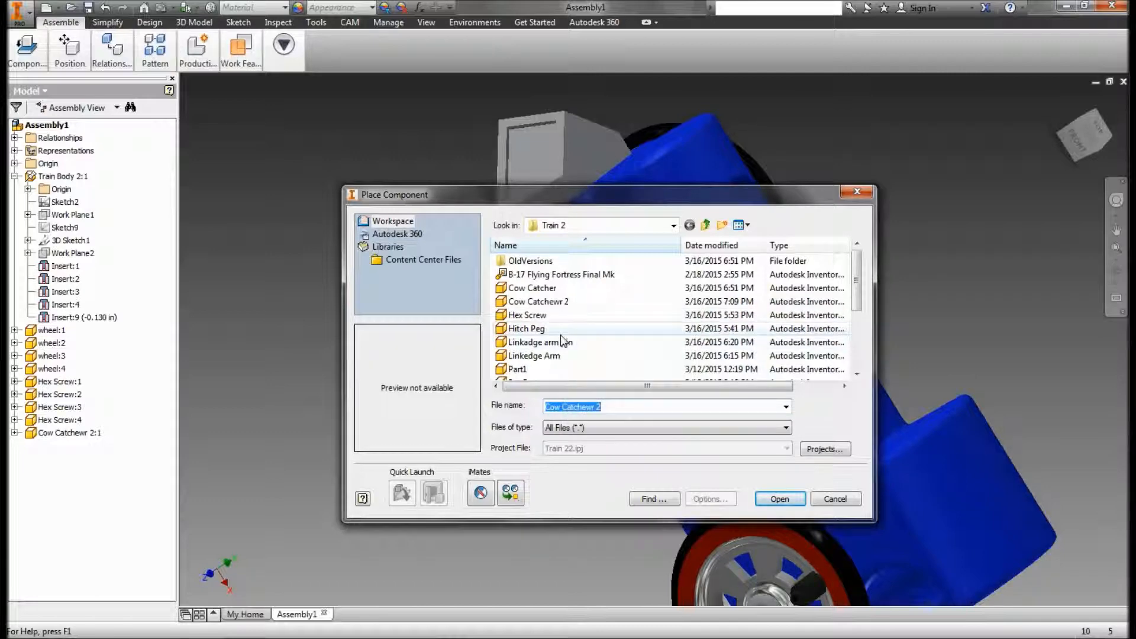
pyautogui.click(517, 369)
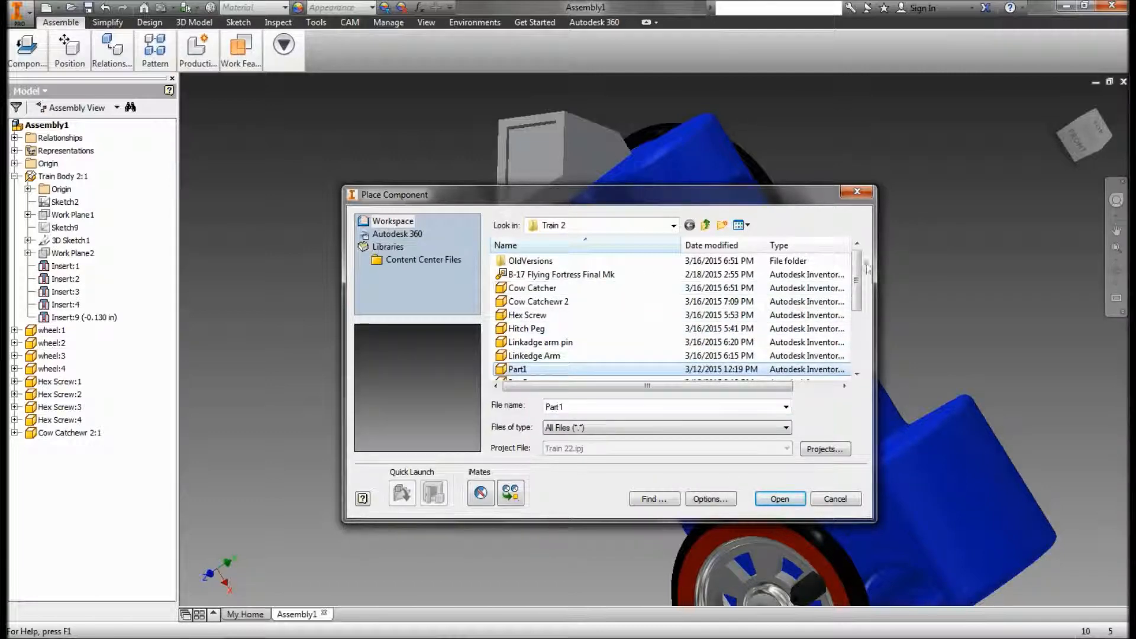
pyautogui.moveTo(861, 283); pyautogui.dragTo(861, 332)
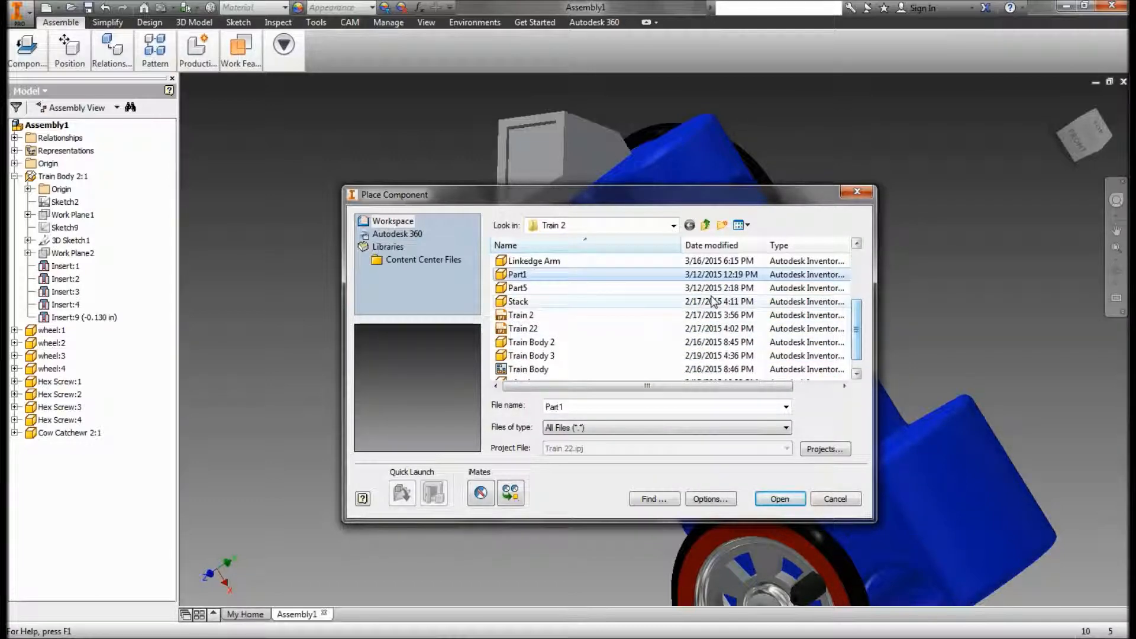
pyautogui.click(518, 302)
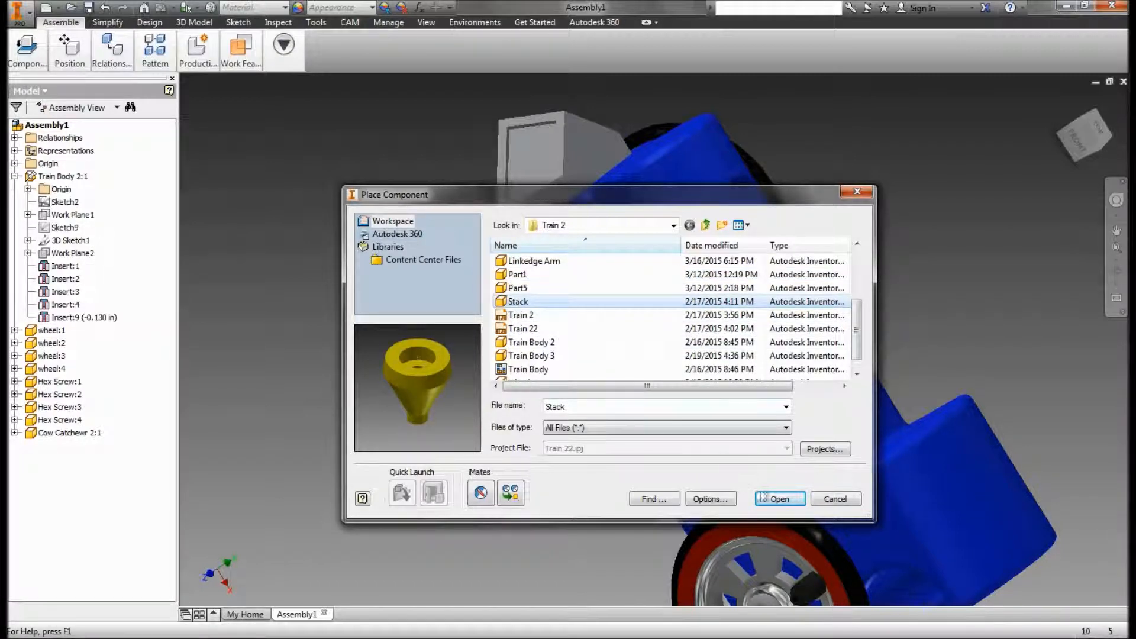
pyautogui.click(778, 500)
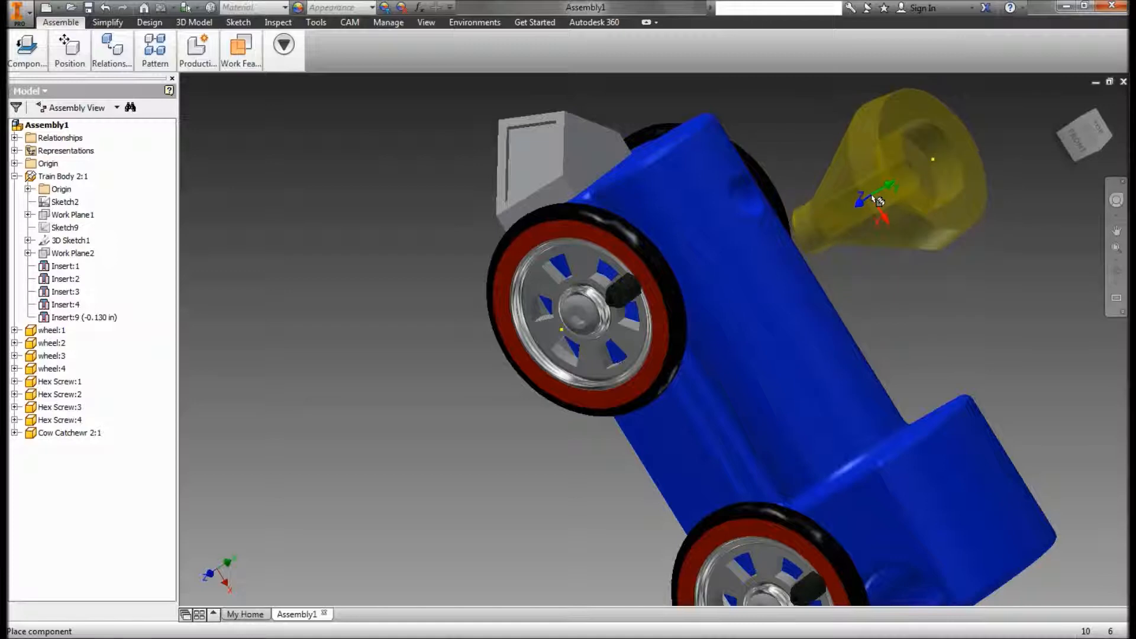
pyautogui.rightClick(873, 189)
pyautogui.click(918, 186)
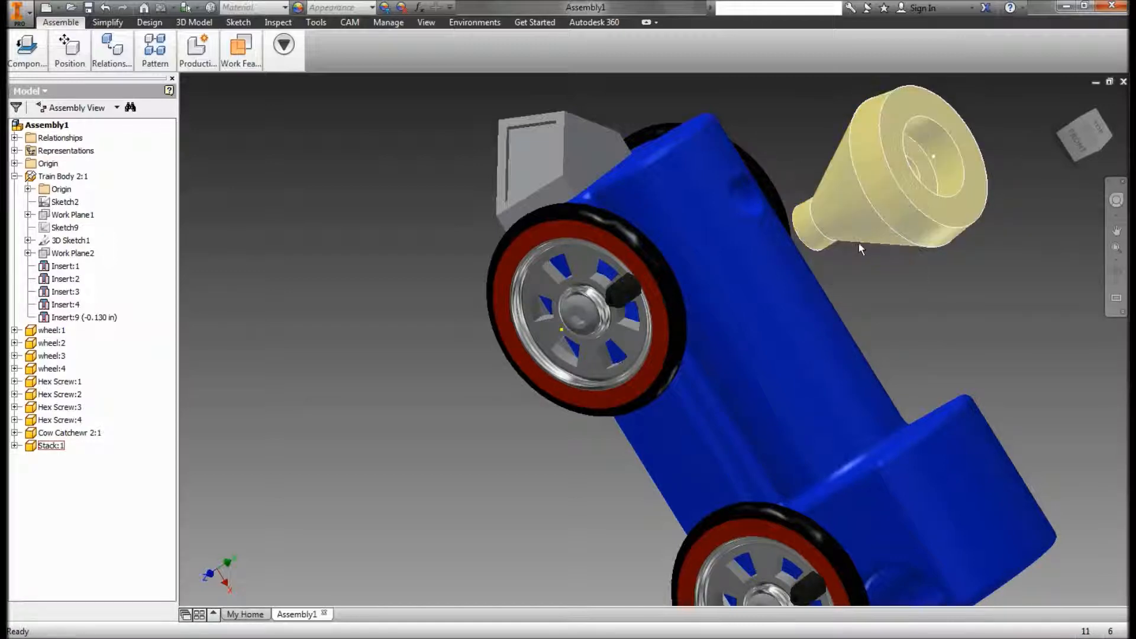
# - Set up a Mate constraint between the stack's narrow peg end and the round hole on top of the boiler
pyautogui.moveTo(855, 280)
pyautogui.keyDown('shift'); pyautogui.mouseDown(button='middle')
pyautogui.moveTo(882, 264)
pyautogui.moveTo(846, 284)
pyautogui.moveTo(843, 261)
pyautogui.mouseUp(button='middle'); pyautogui.keyUp('shift')
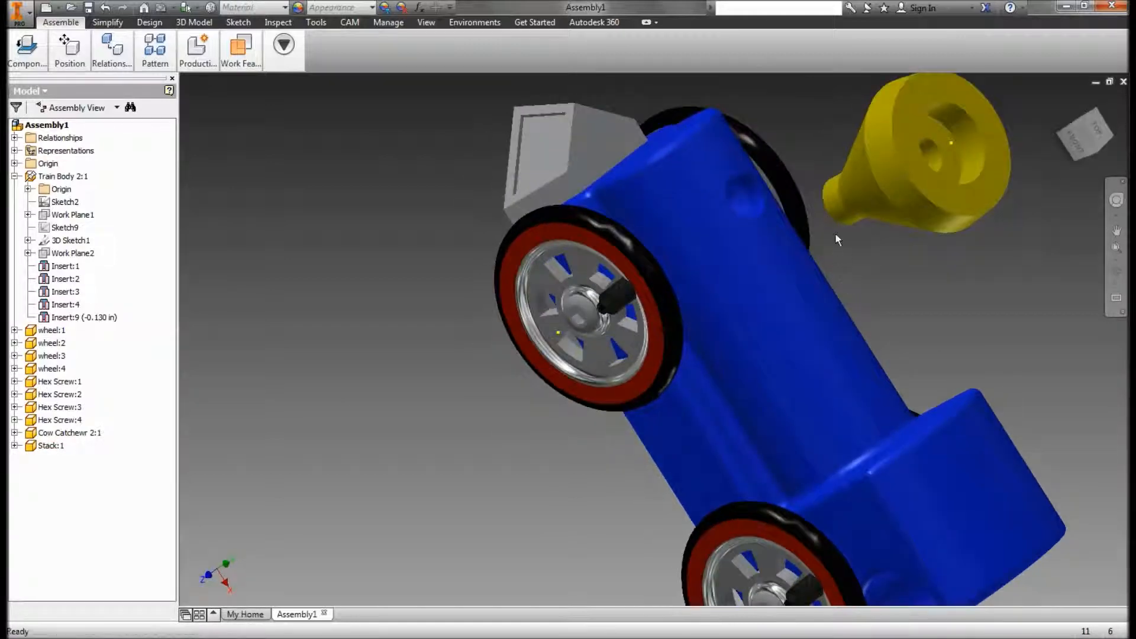
pyautogui.keyDown('shift'); pyautogui.moveTo(649, 354); pyautogui.dragTo(299, 114, button='middle'); pyautogui.keyUp('shift')
pyautogui.click(112, 47)
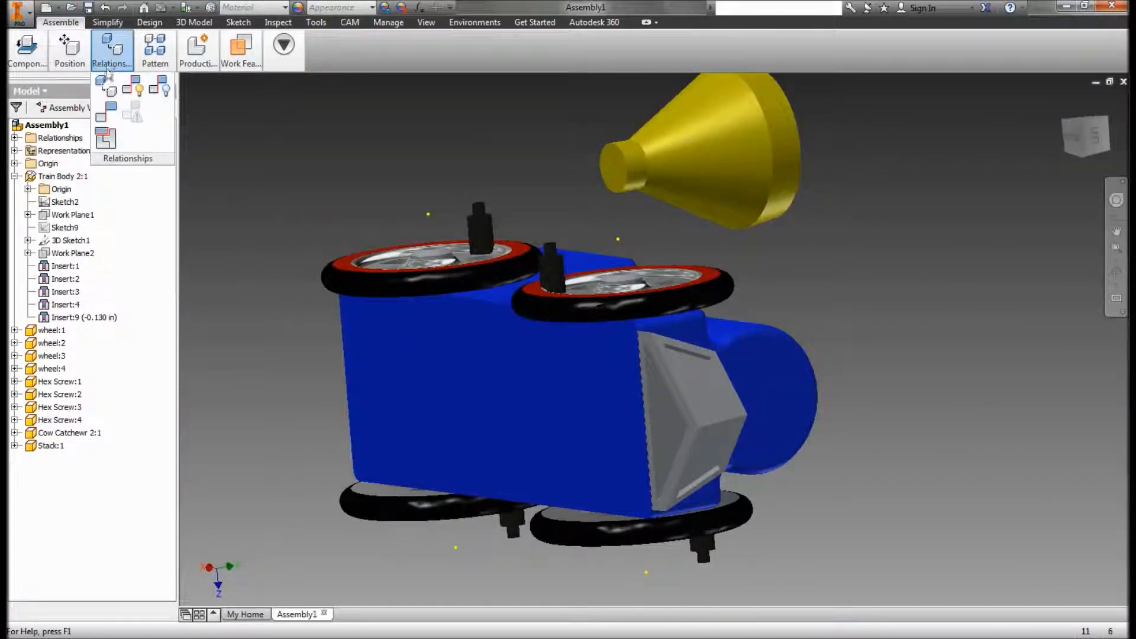
pyautogui.click(108, 119)
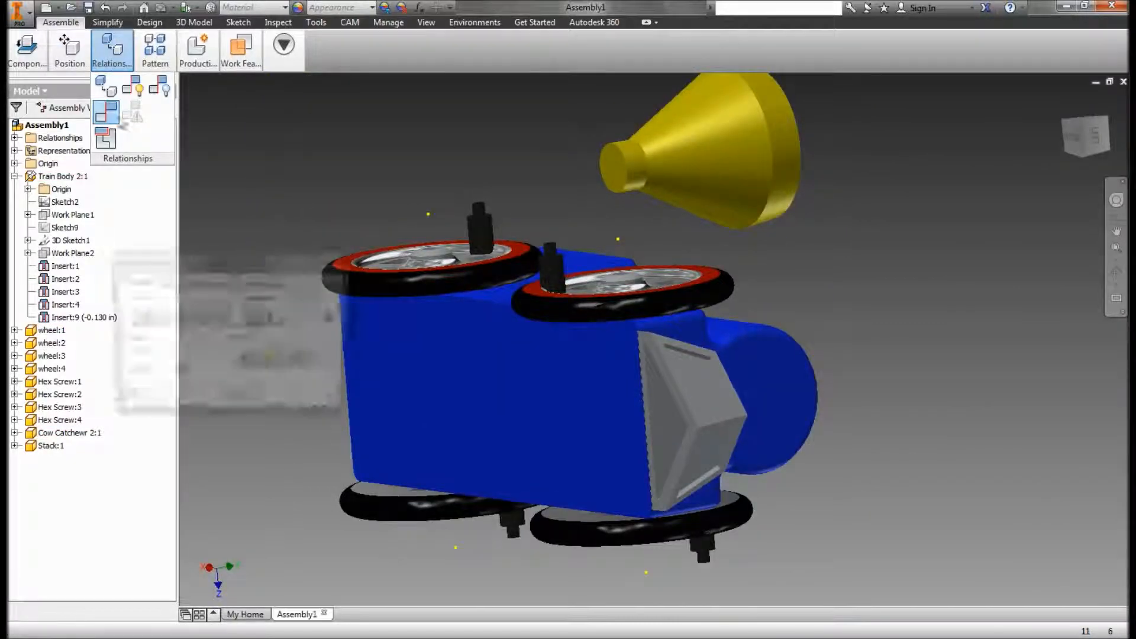
pyautogui.click(624, 168)
pyautogui.keyDown('shift'); pyautogui.moveTo(831, 280); pyautogui.dragTo(611, 246, button='middle'); pyautogui.keyUp('shift')
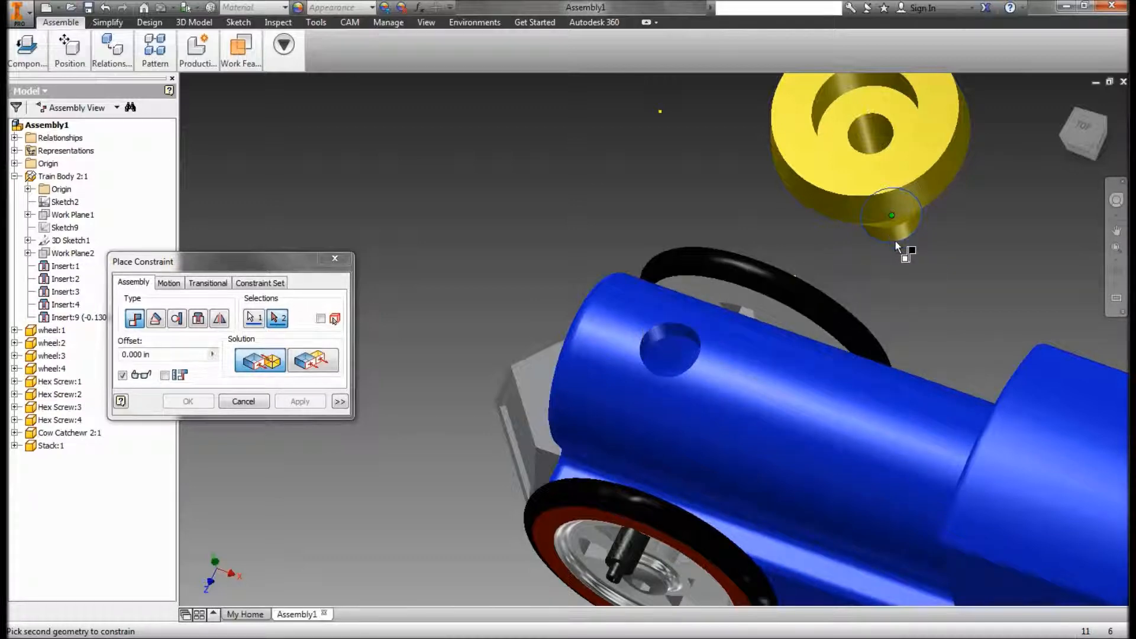
pyautogui.click(673, 339)
# - Check the stack's seating from the side and apply the Mate constraint with a 0.000 in offset
pyautogui.keyDown('shift'); pyautogui.moveTo(669, 334); pyautogui.dragTo(723, 208, button='middle'); pyautogui.keyUp('shift')
pyautogui.keyDown('shift'); pyautogui.moveTo(658, 508); pyautogui.dragTo(598, 426, button='middle'); pyautogui.keyUp('shift')
pyautogui.keyDown('shift'); pyautogui.moveTo(747, 532); pyautogui.dragTo(642, 512, button='middle'); pyautogui.keyUp('shift')
pyautogui.scroll(-1, 676, 491)
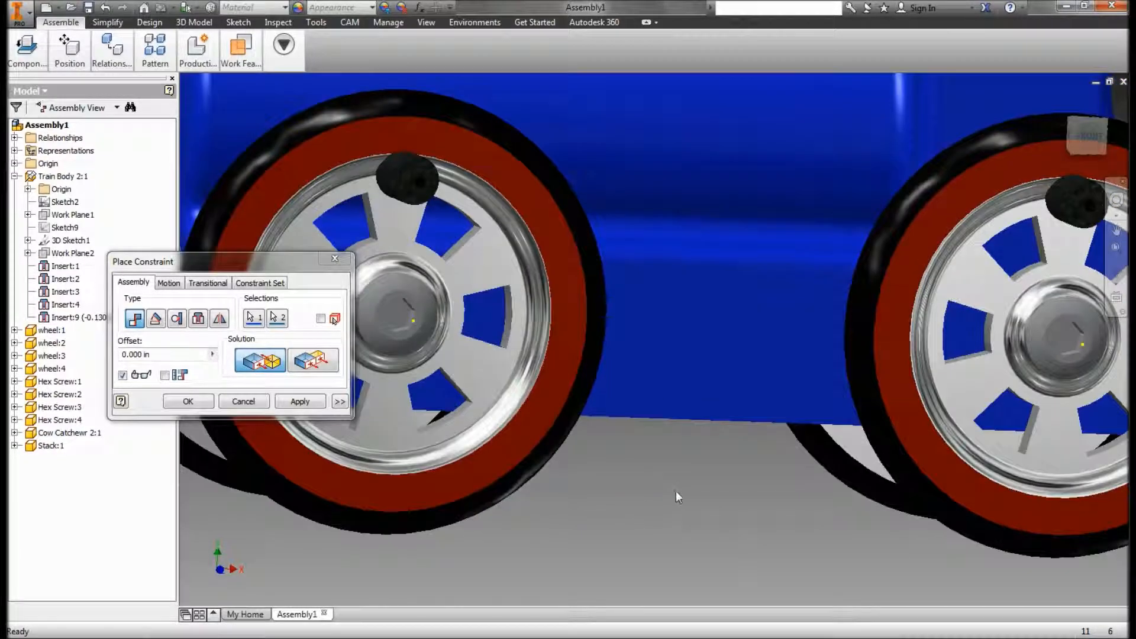
pyautogui.scroll(3, 669, 489)
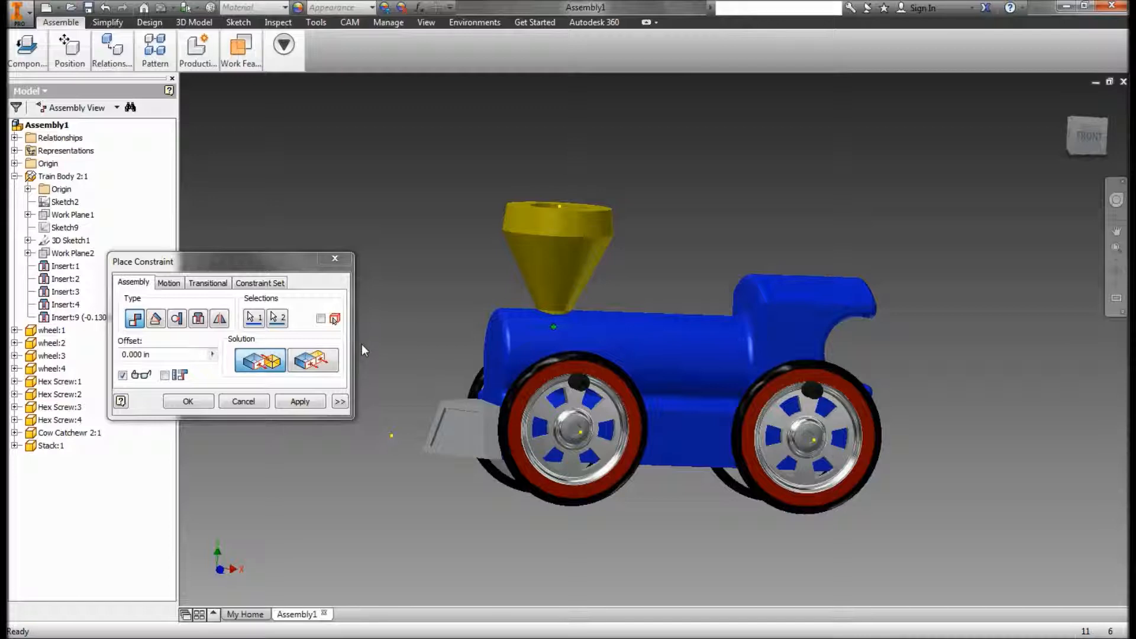
pyautogui.click(299, 404)
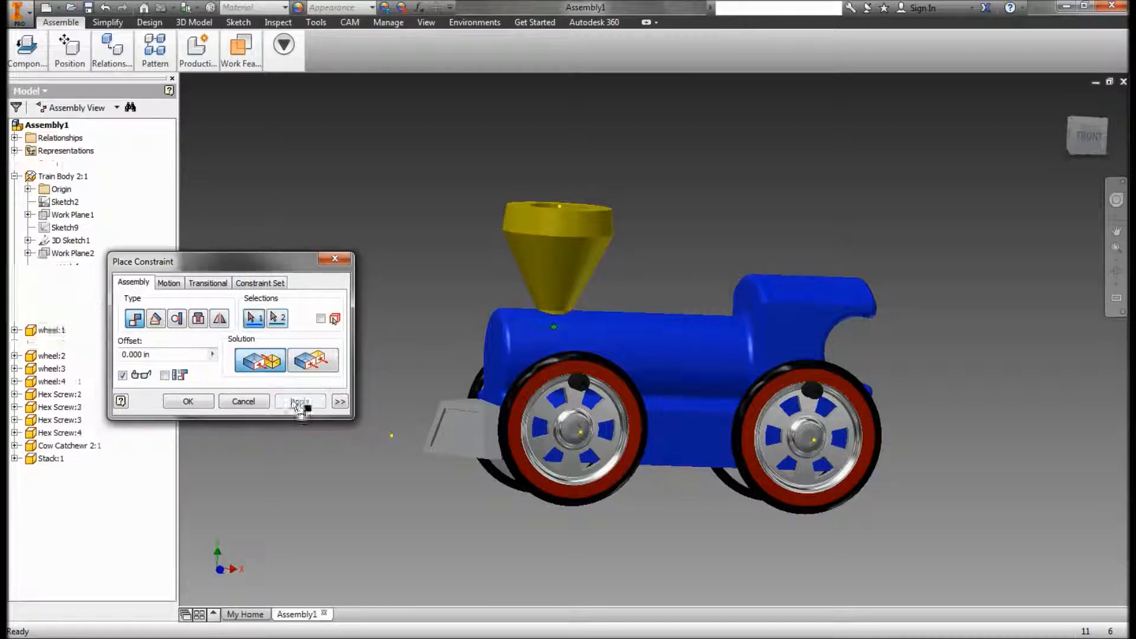
pyautogui.click(334, 258)
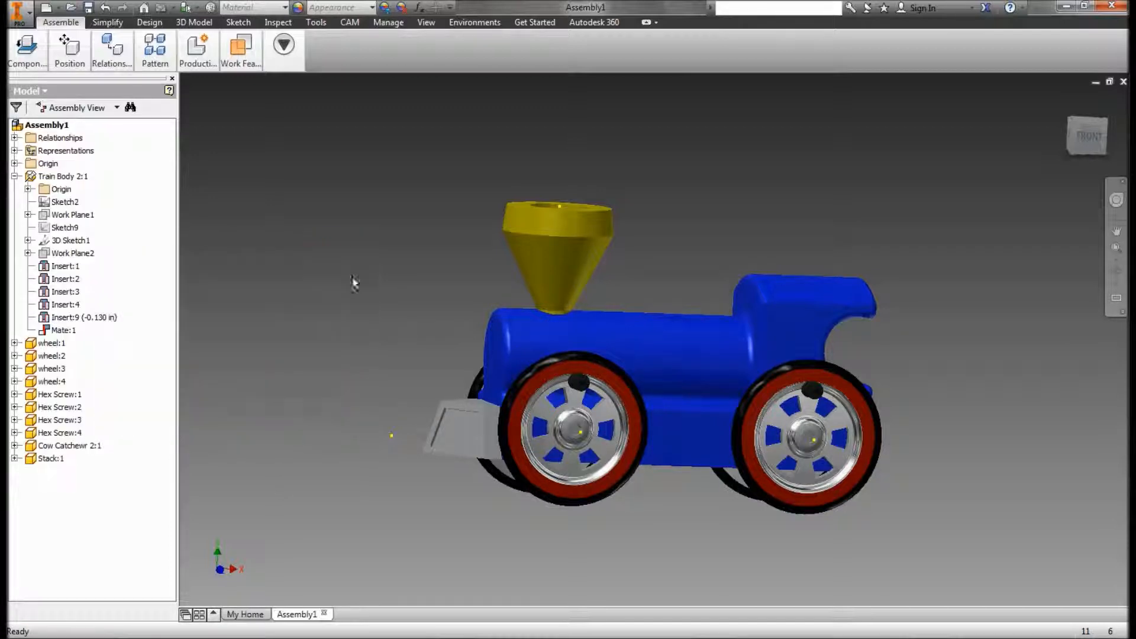
# - Place two instances of the Linkedge Arm part above the train
pyautogui.moveTo(27, 51)
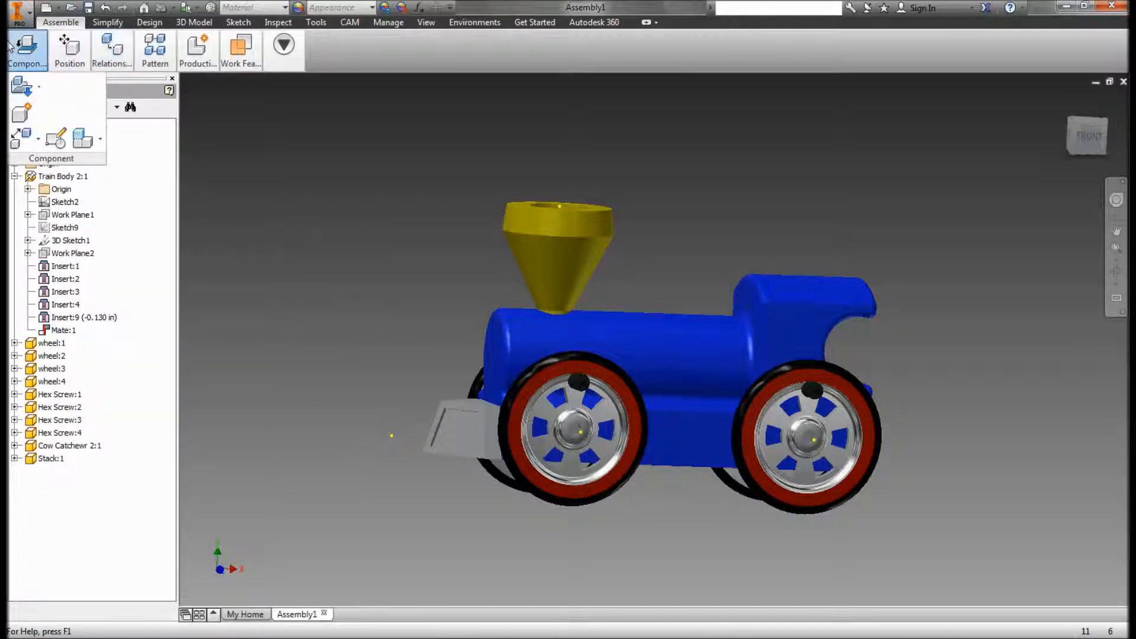
pyautogui.click(22, 89)
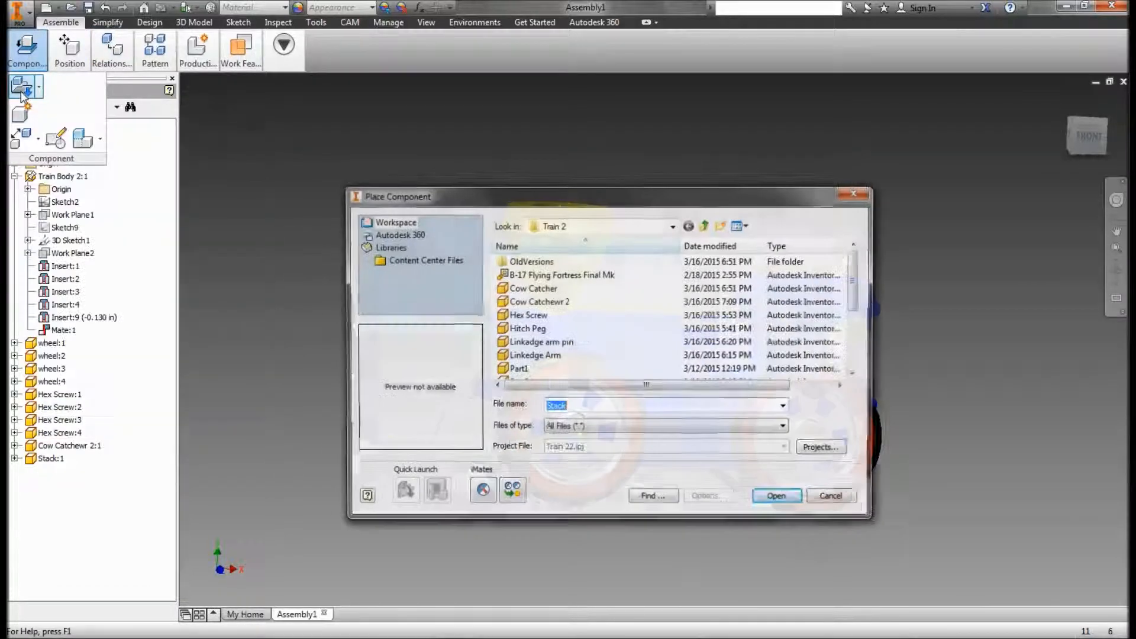
pyautogui.click(535, 356)
pyautogui.click(780, 499)
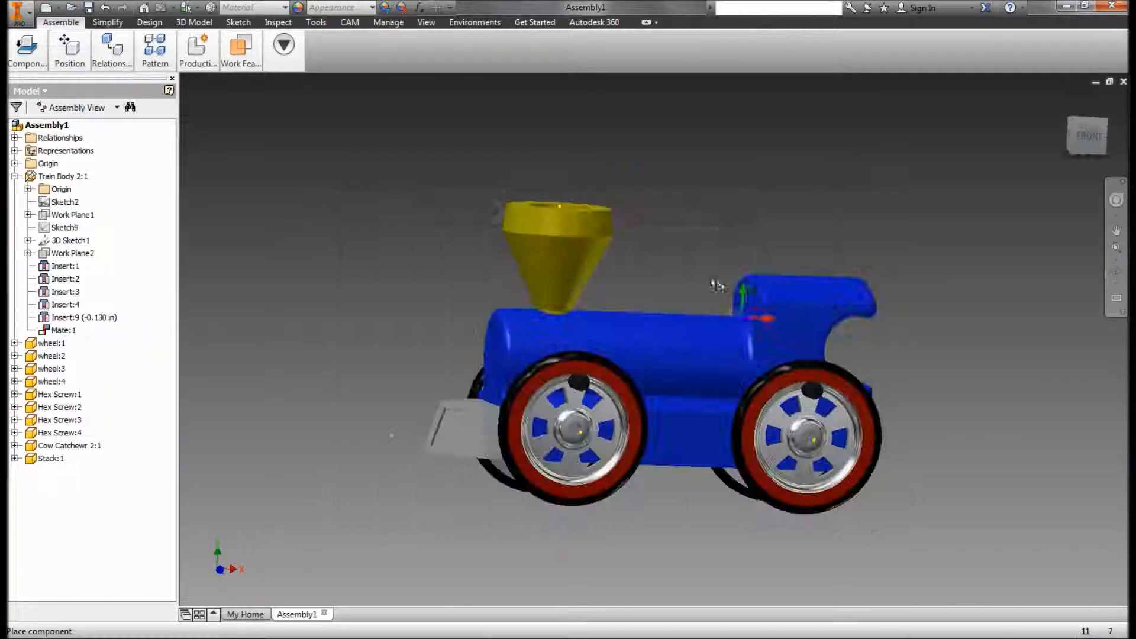
pyautogui.click(784, 181)
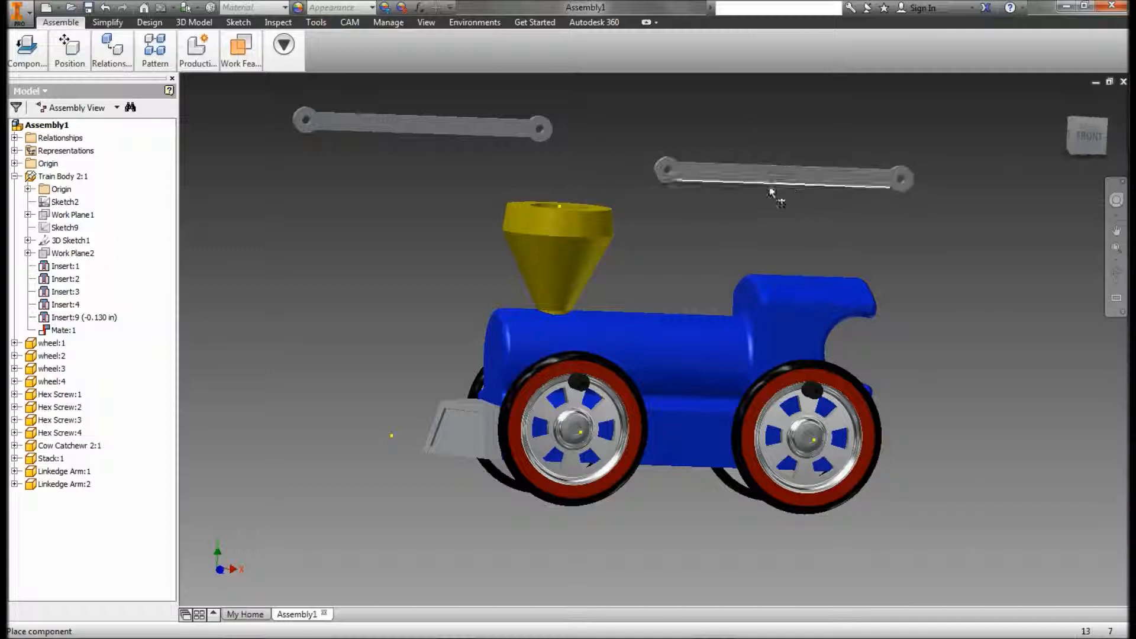
pyautogui.rightClick(556, 182)
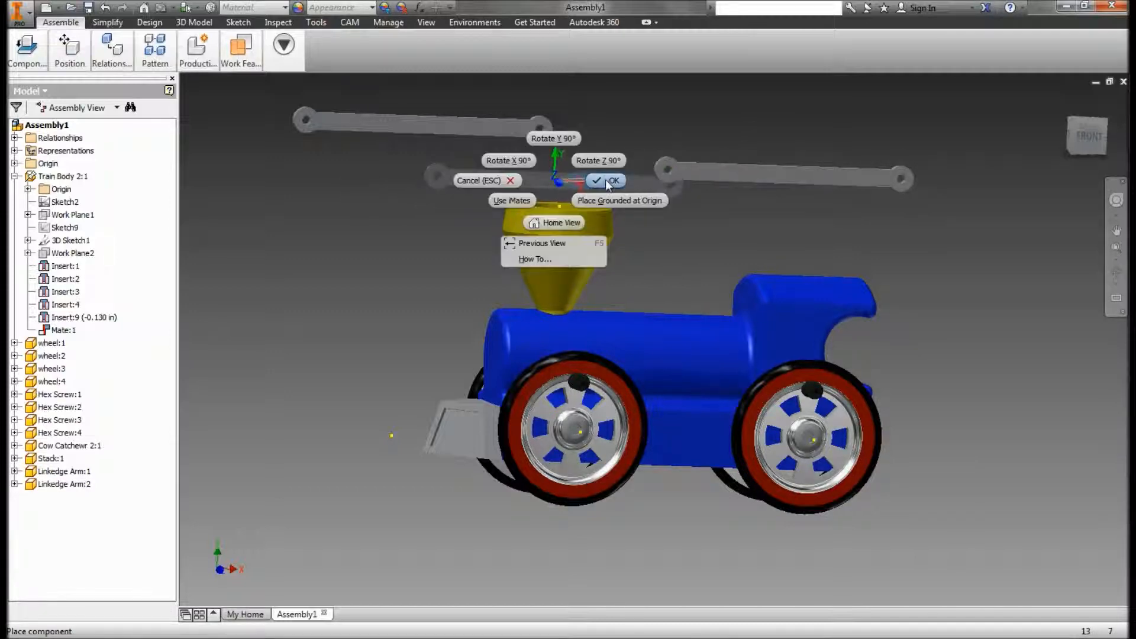
pyautogui.click(604, 181)
# - Apply an Insert constraint with a 0.000 in offset between one linkage arm's end hole and the boiler-end wheel's hex screw
pyautogui.moveTo(71, 52)
pyautogui.moveTo(109, 52)
pyautogui.click(104, 118)
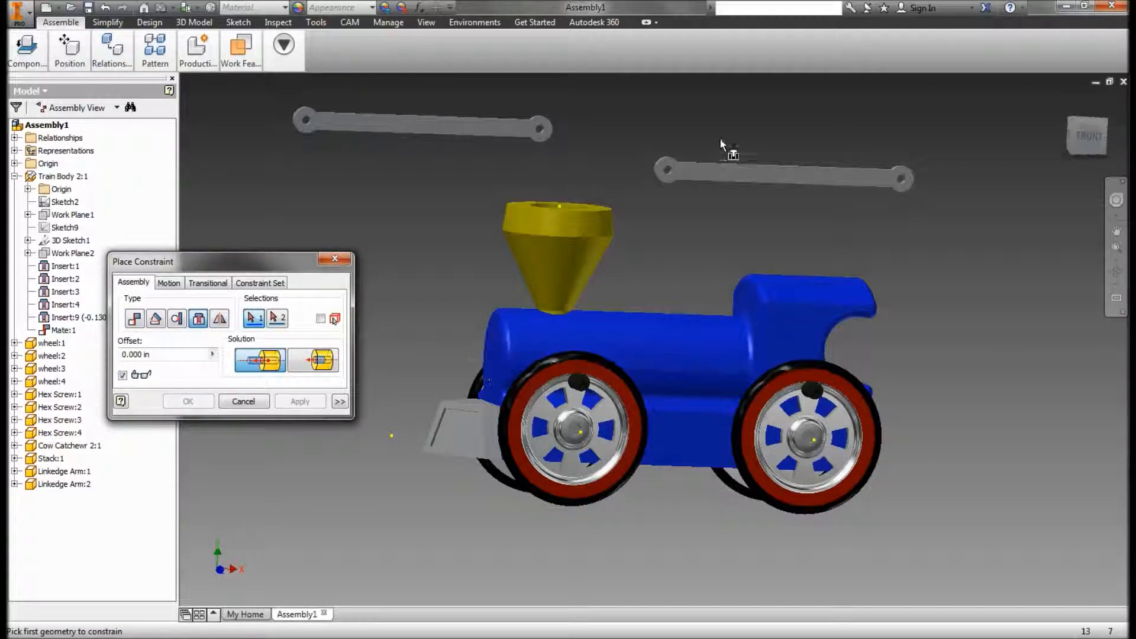
pyautogui.keyDown('shift'); pyautogui.moveTo(680, 221); pyautogui.dragTo(680, 260, button='middle'); pyautogui.keyUp('shift')
pyautogui.scroll(-5, 661, 218)
pyautogui.scroll(4, 659, 218)
pyautogui.moveTo(666, 205); pyautogui.dragTo(666, 203, button='middle')
pyautogui.scroll(3, 667, 206)
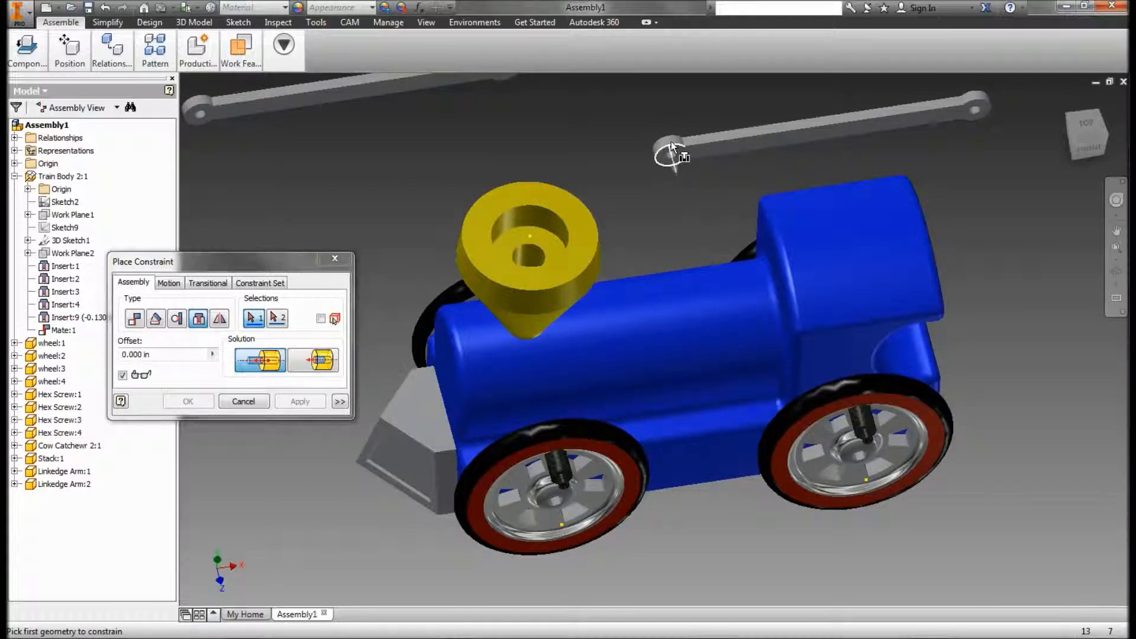
pyautogui.keyDown('shift'); pyautogui.moveTo(672, 158); pyautogui.dragTo(659, 239, button='middle'); pyautogui.keyUp('shift')
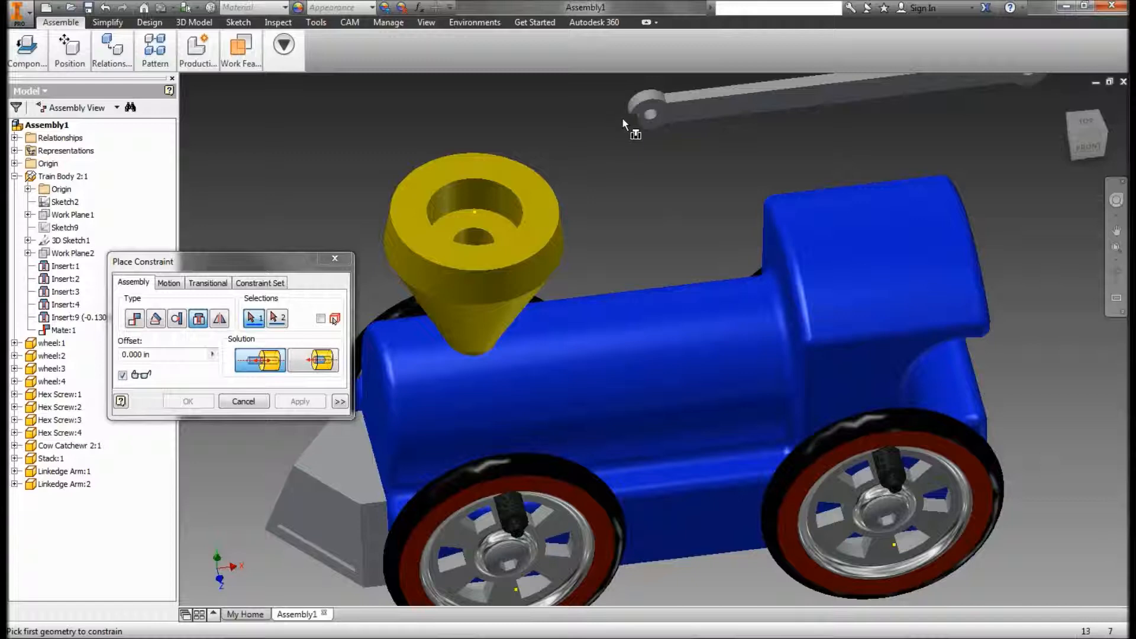
pyautogui.click(647, 119)
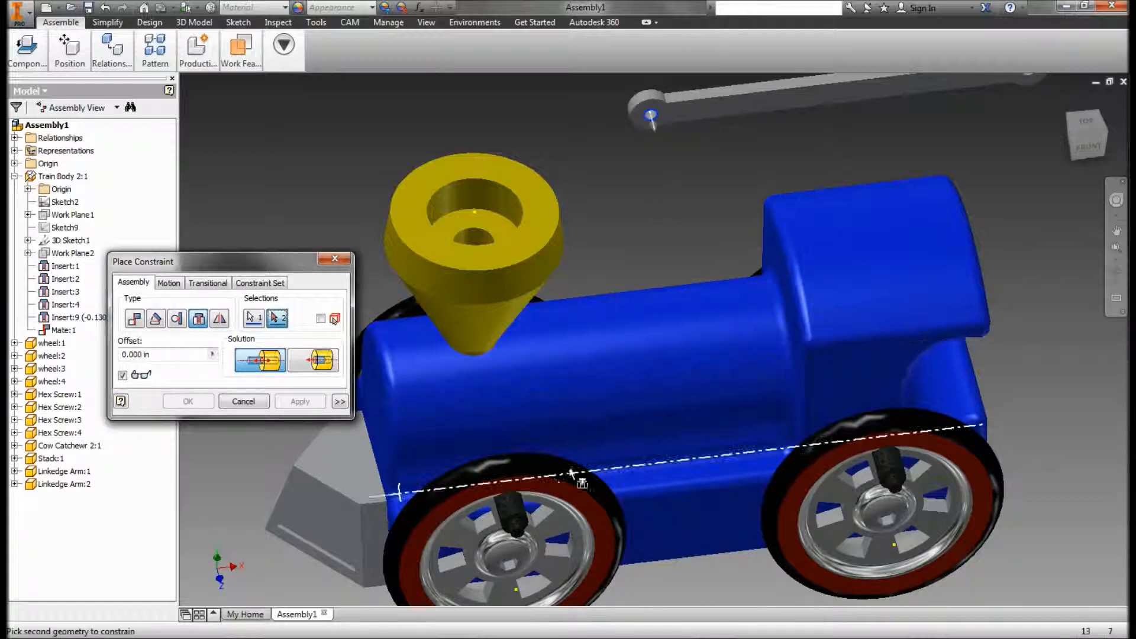
pyautogui.click(518, 524)
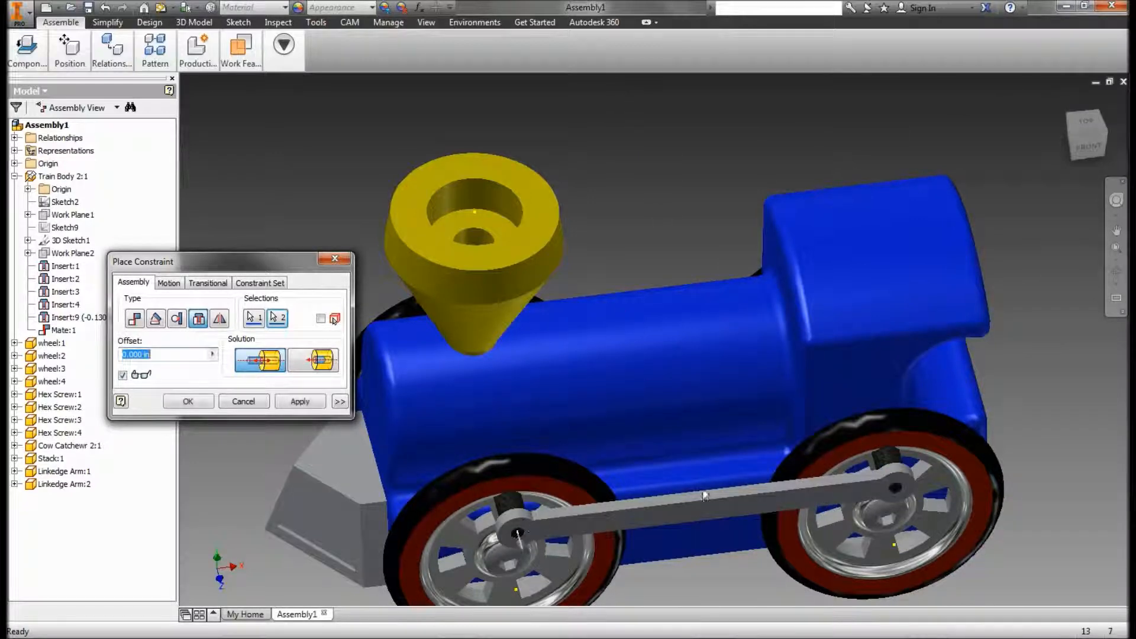
pyautogui.keyDown('shift'); pyautogui.moveTo(772, 536); pyautogui.dragTo(744, 507, button='middle'); pyautogui.keyUp('shift')
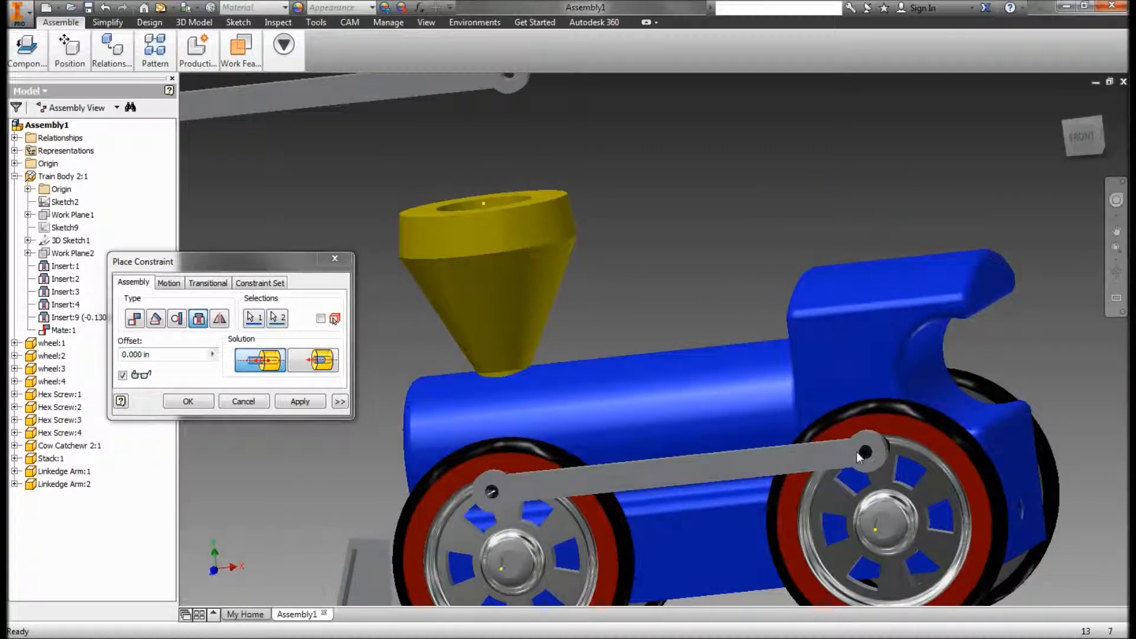
pyautogui.click(299, 401)
pyautogui.click(809, 460)
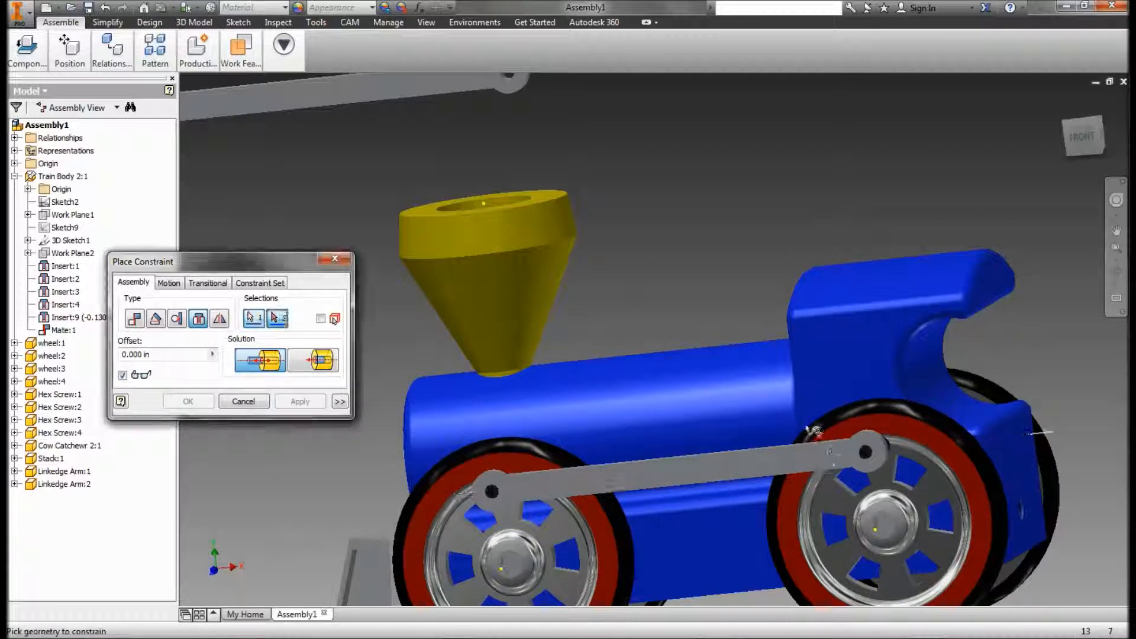
pyautogui.click(882, 460)
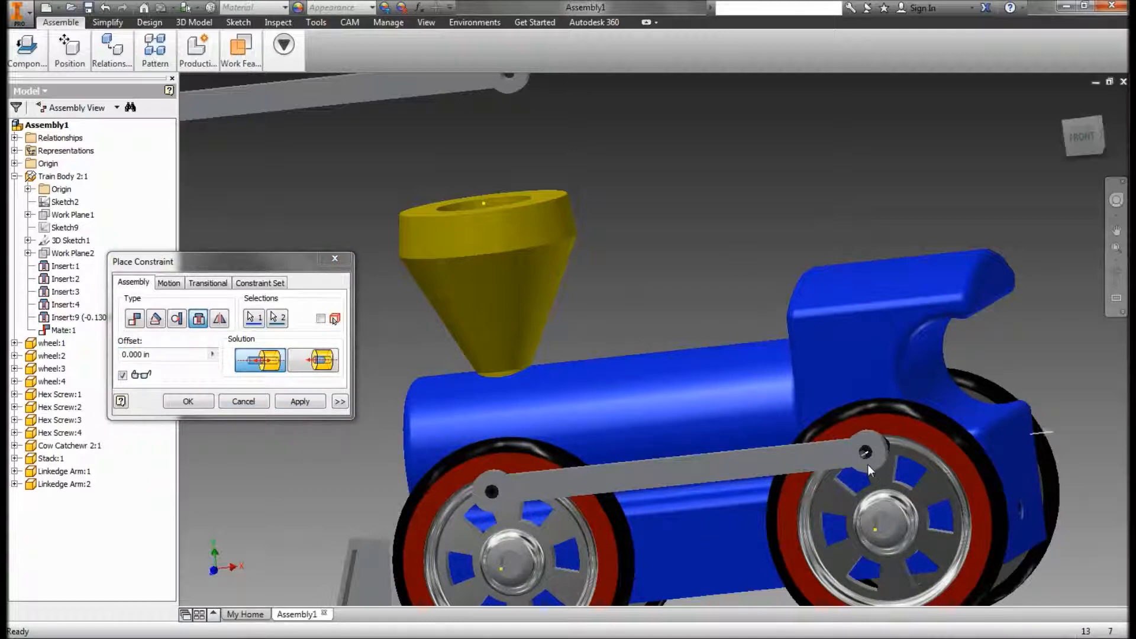
pyautogui.scroll(3, 868, 464)
pyautogui.scroll(-4, 869, 464)
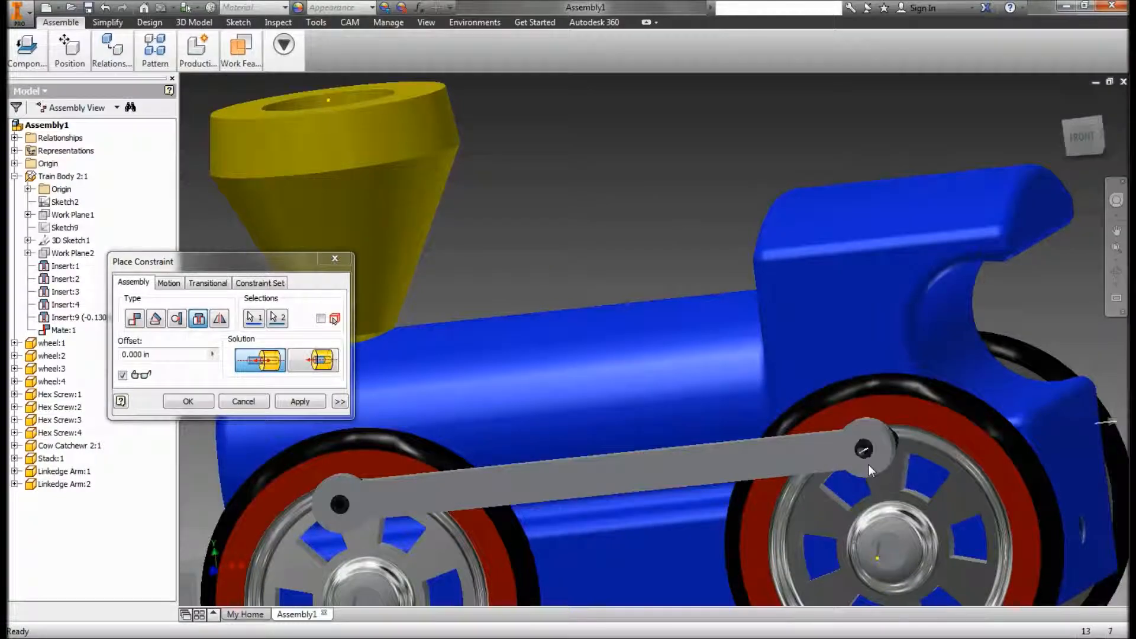
pyautogui.press('Escape')
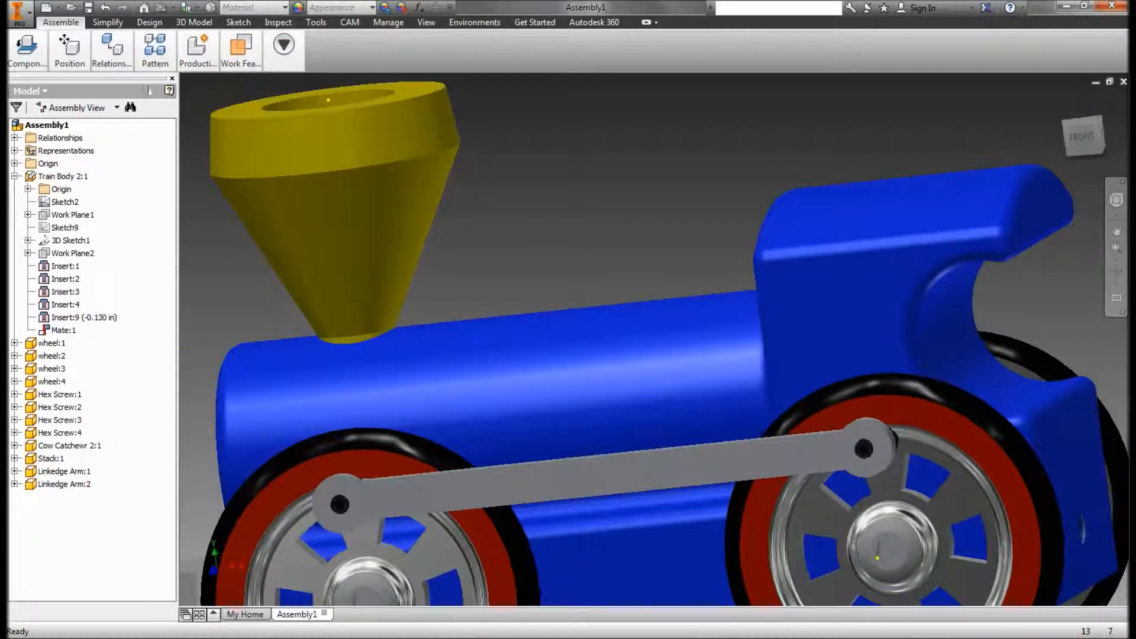
# - Apply an Insert constraint with a 0.000 in offset between the same arm's other hole and the cab-end wheel's hex screw
pyautogui.click(109, 58)
pyautogui.click(113, 108)
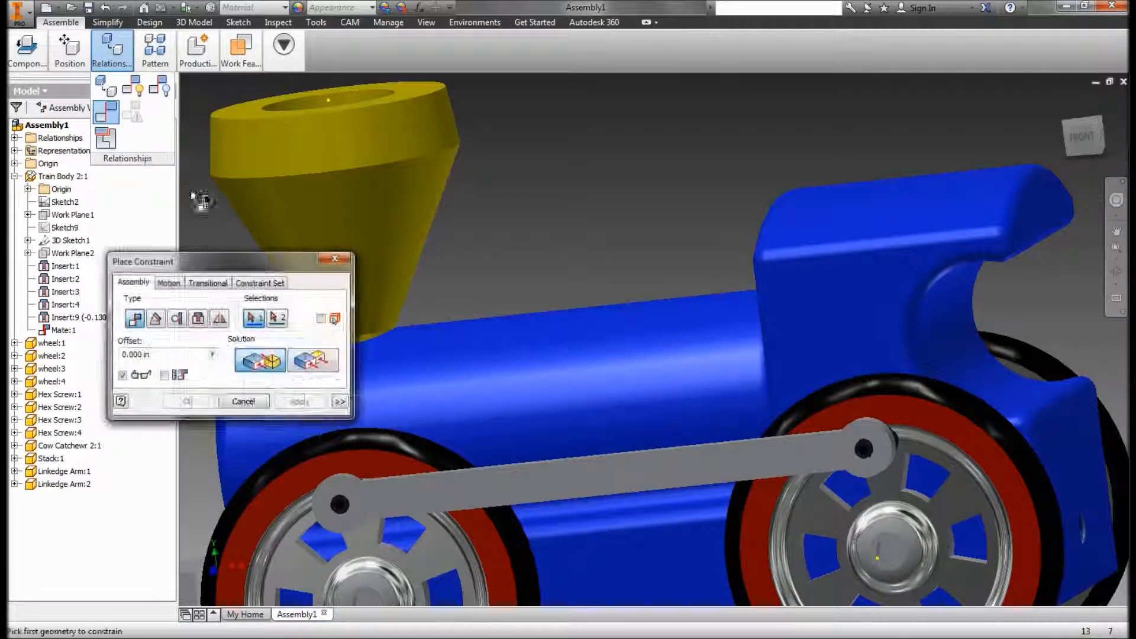
pyautogui.click(201, 319)
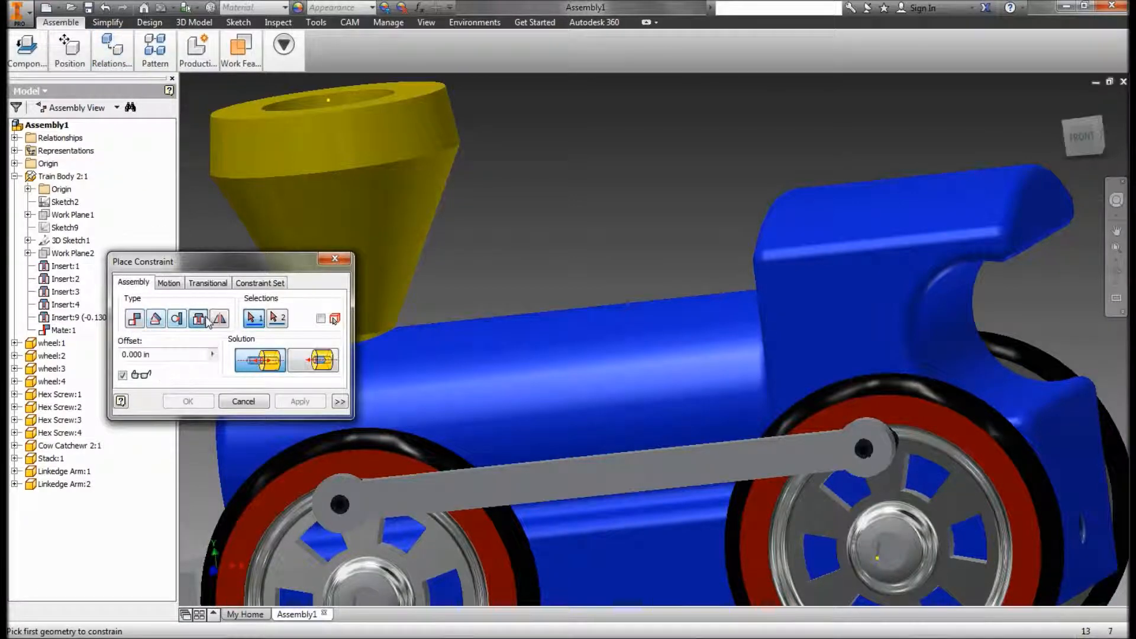
pyautogui.click(878, 448)
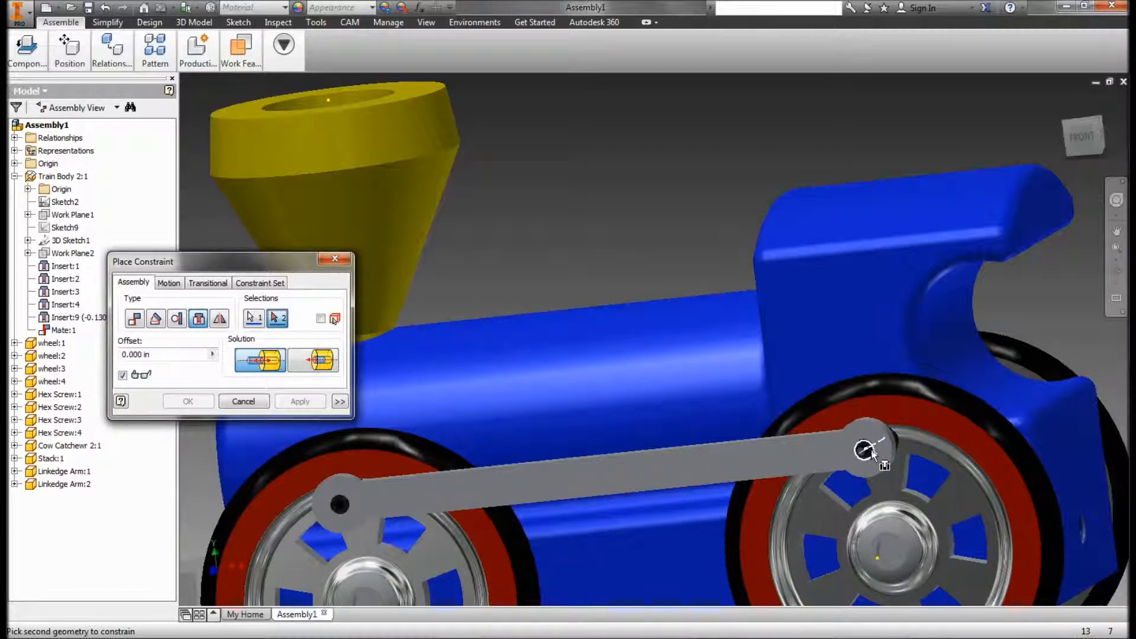
pyautogui.moveTo(893, 448); pyautogui.dragTo(839, 487, button='middle')
pyautogui.scroll(-3, 896, 474)
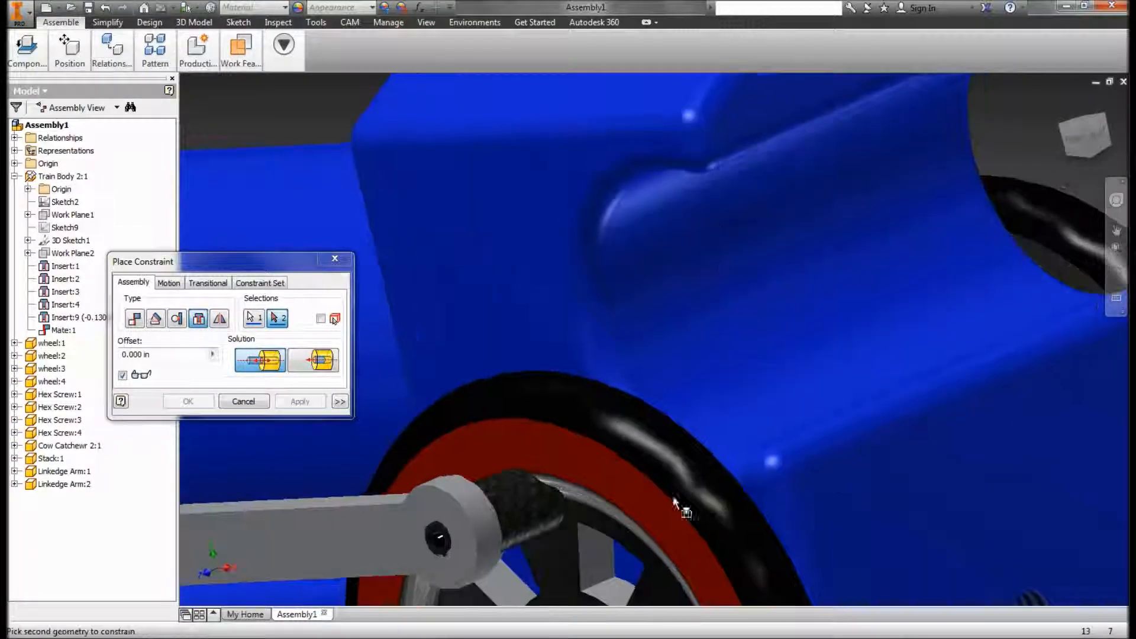
pyautogui.click(467, 528)
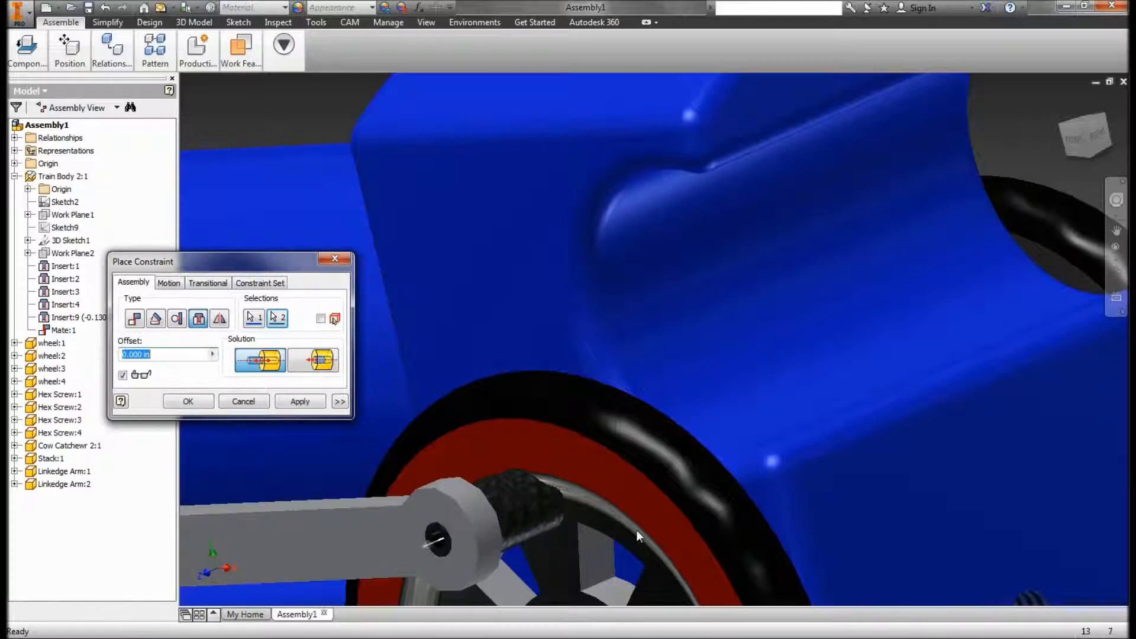
pyautogui.click(300, 402)
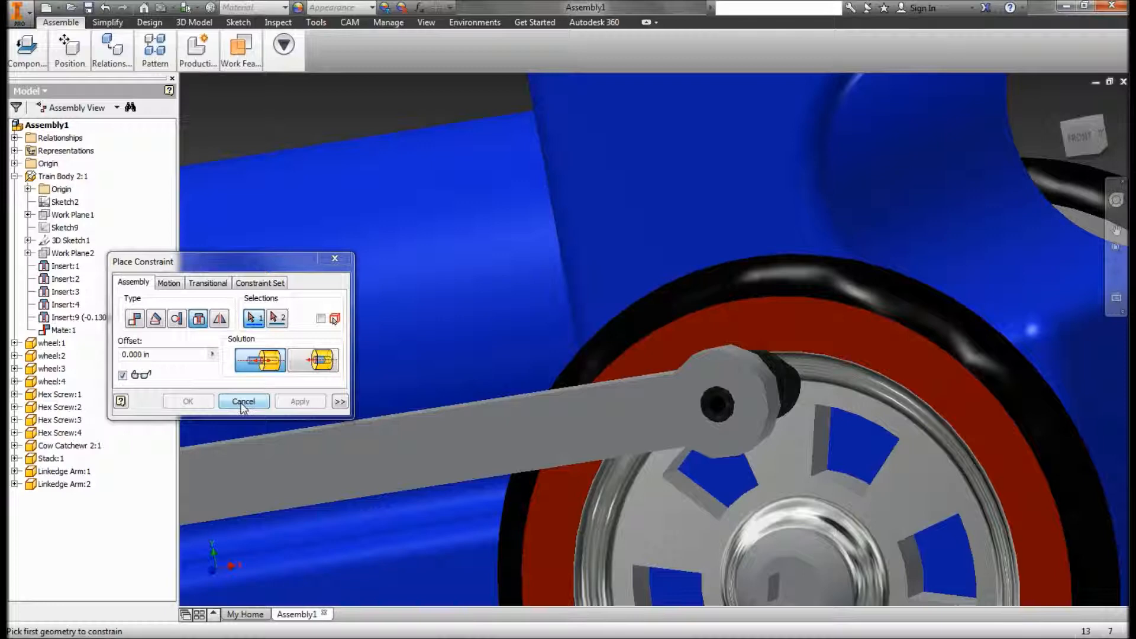
# - Apply an Insert constraint between the second linkage arm's end hole and the cab-end hex screw on the train's opposite side
pyautogui.scroll(8, 414, 438)
pyautogui.keyDown('shift'); pyautogui.moveTo(485, 484); pyautogui.dragTo(586, 338, button='middle'); pyautogui.keyUp('shift')
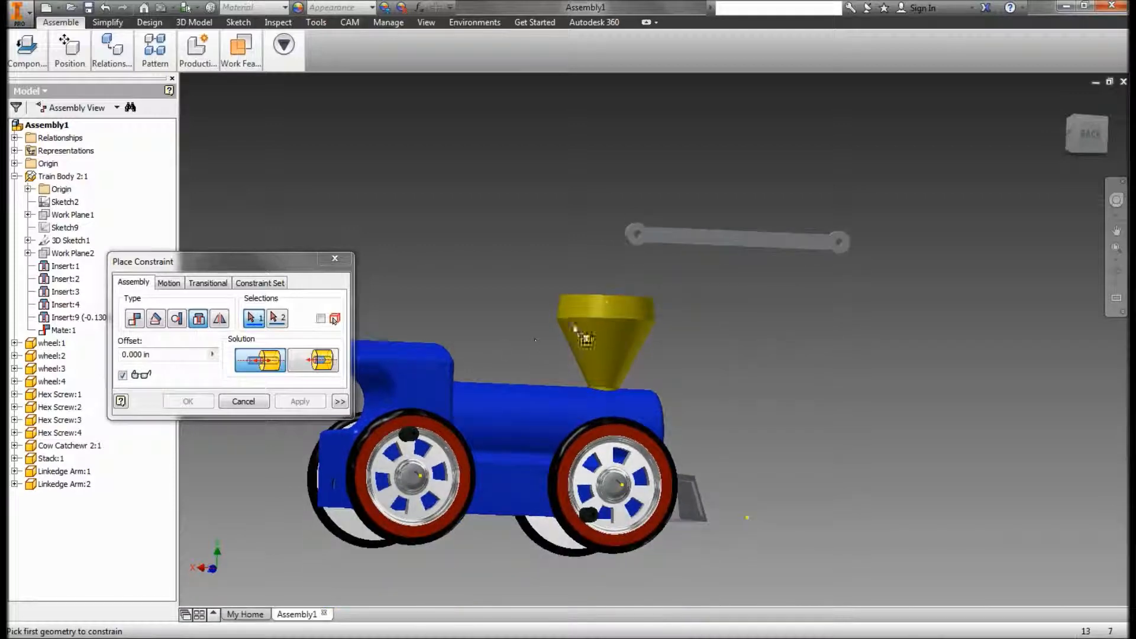
pyautogui.click(637, 235)
pyautogui.scroll(3, 417, 439)
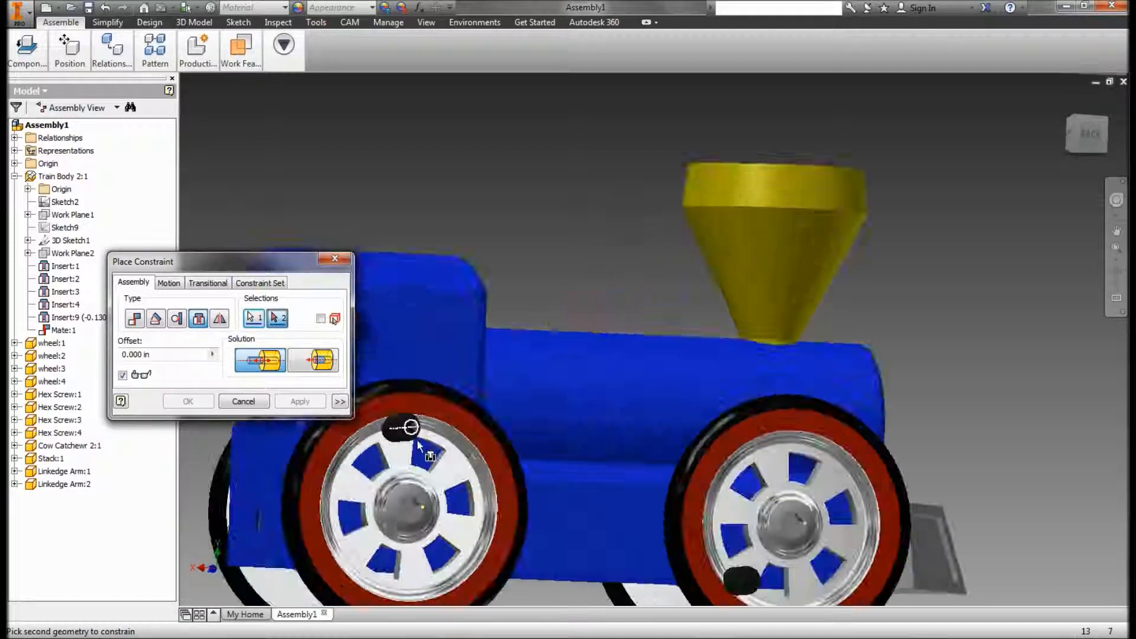
pyautogui.scroll(2, 416, 438)
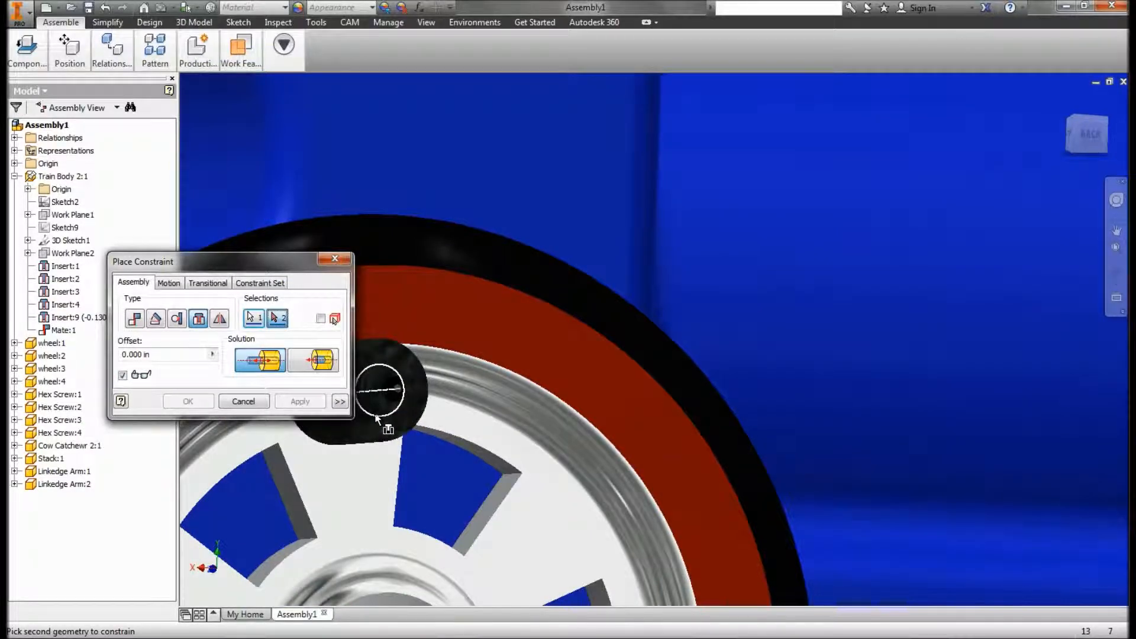
pyautogui.click(377, 417)
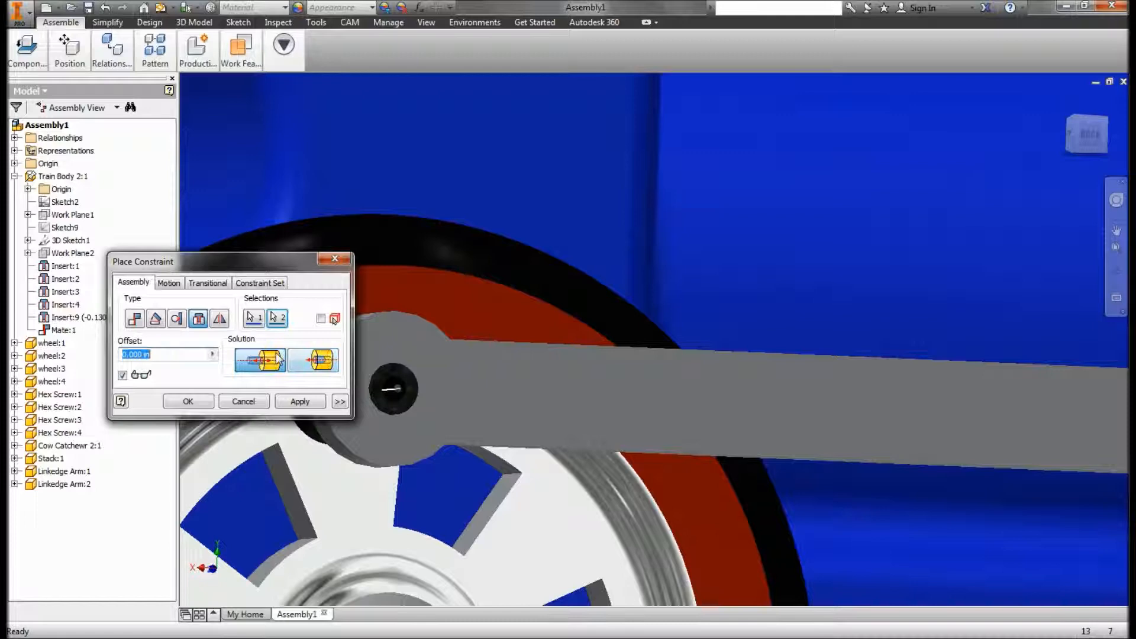
pyautogui.click(300, 401)
# - Apply an Insert constraint with a 0.000 in offset between the second linkage arm's free end hole and the boiler-end wheel's black screw
pyautogui.scroll(3, 485, 443)
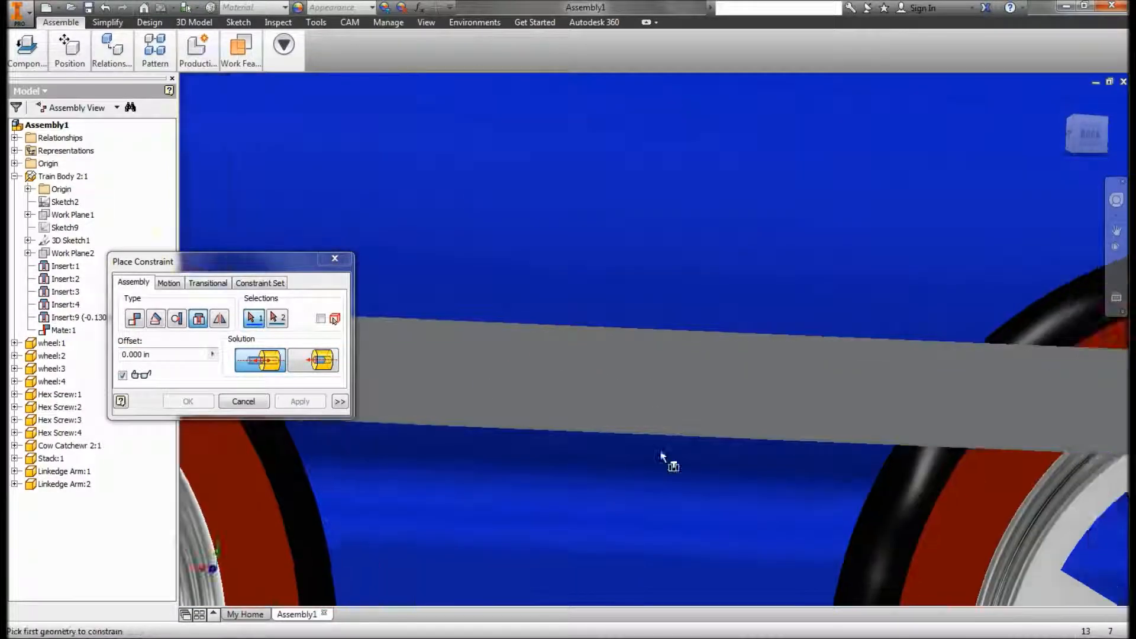
pyautogui.scroll(-3, 661, 455)
pyautogui.scroll(3, 976, 517)
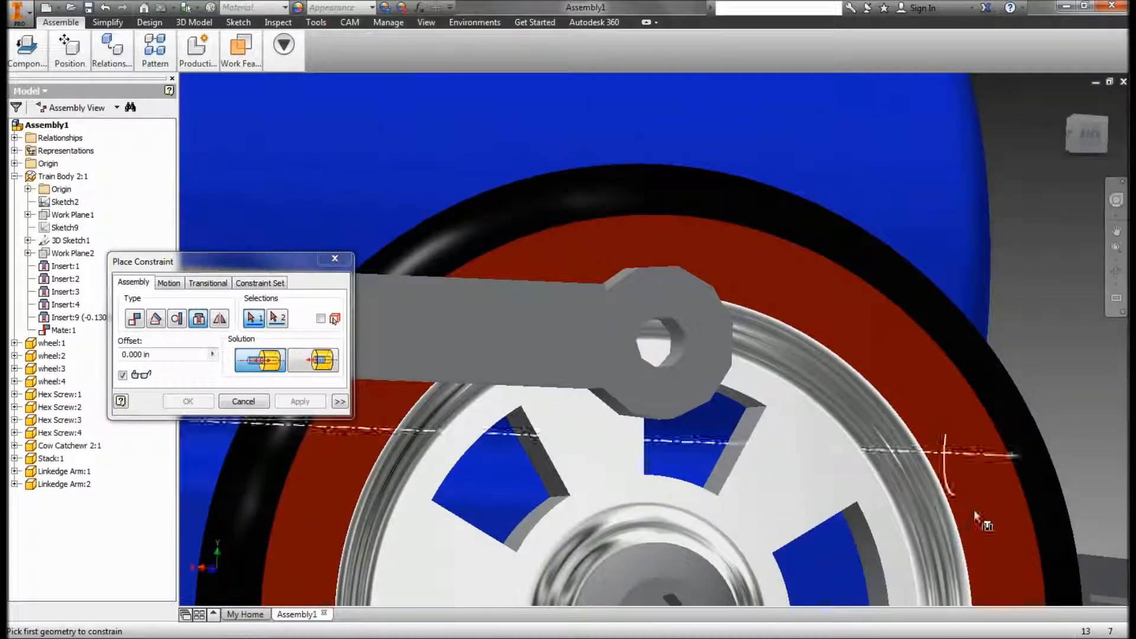
pyautogui.scroll(3, 979, 521)
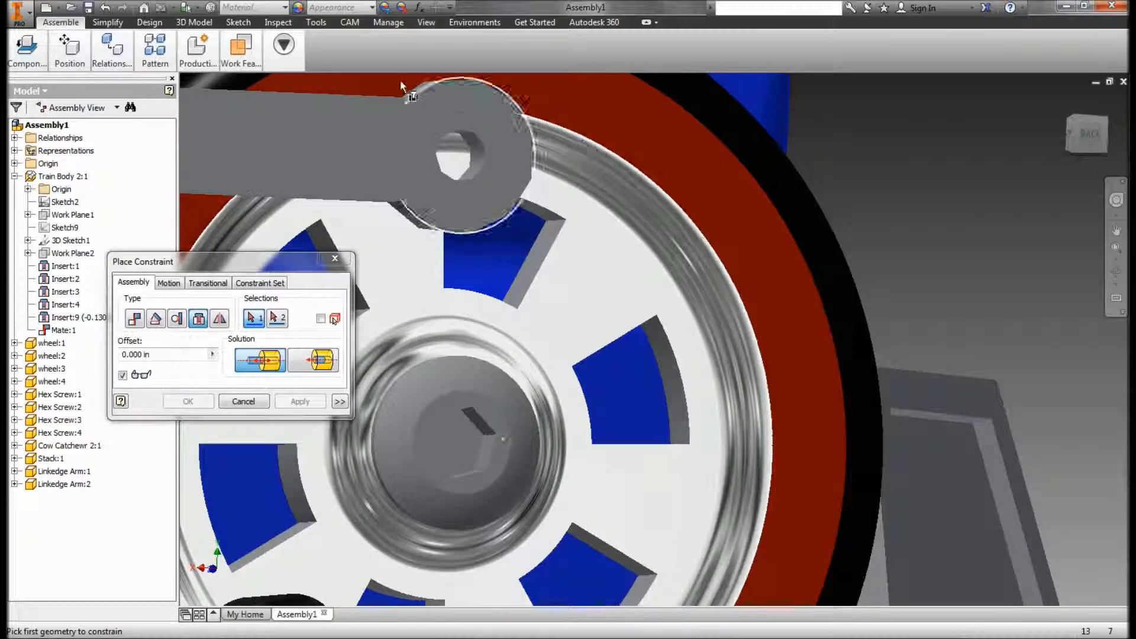
pyautogui.click(473, 155)
pyautogui.moveTo(473, 155); pyautogui.dragTo(436, 75, button='middle')
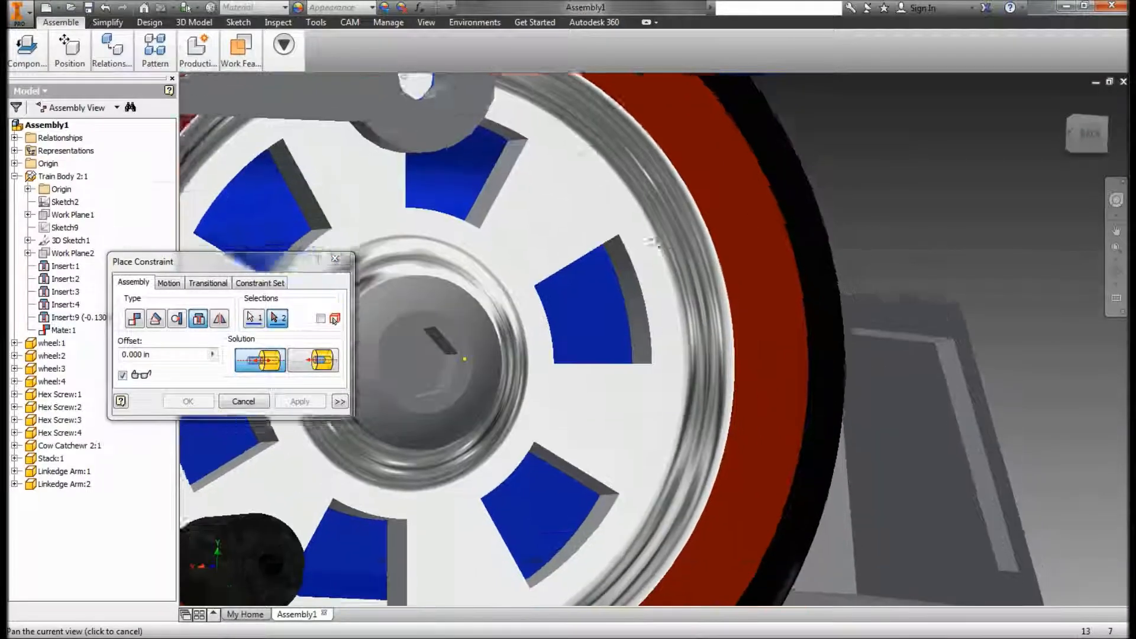
pyautogui.moveTo(574, 554); pyautogui.dragTo(558, 499, button='middle')
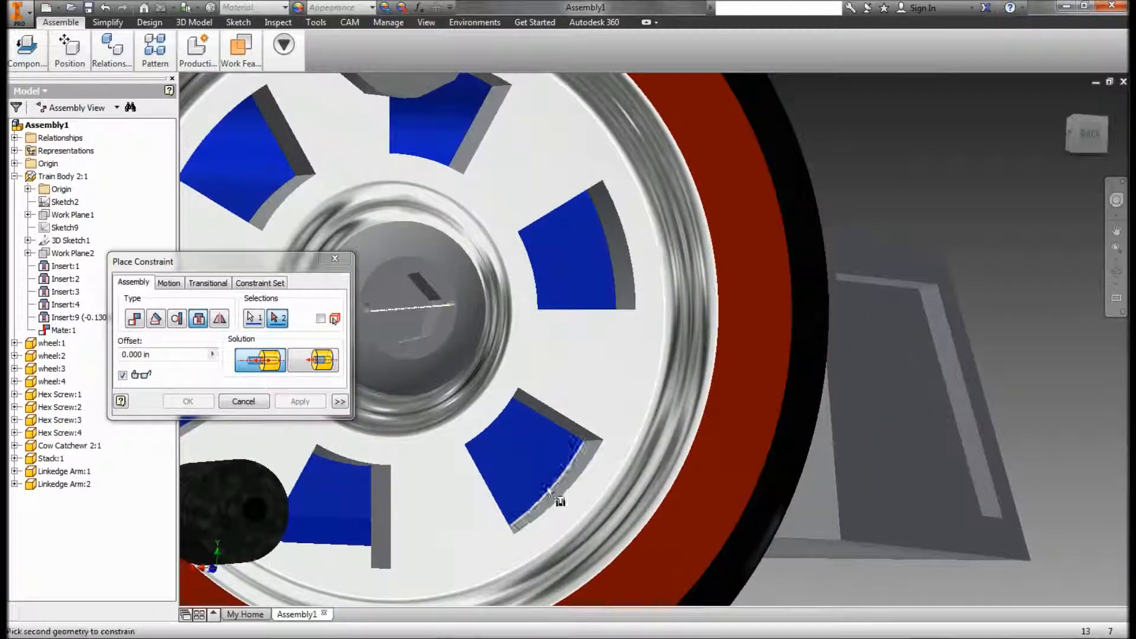
pyautogui.click(247, 534)
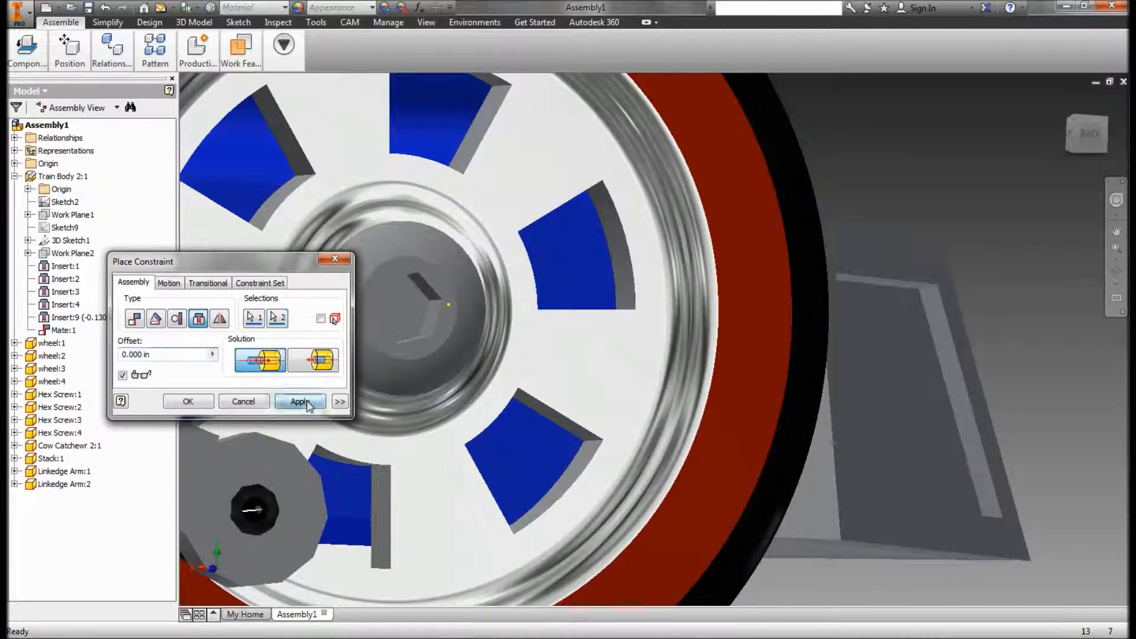
pyautogui.click(300, 401)
pyautogui.scroll(-6, 597, 435)
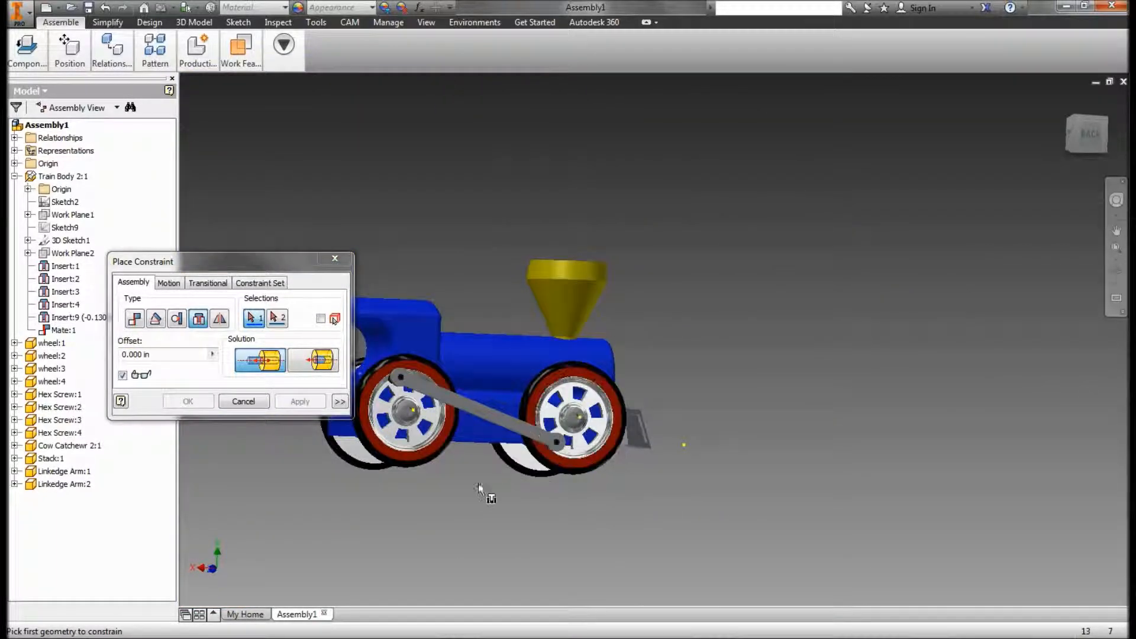
# - Place one instance of the Hitch Peg part in the empty space beside the train
pyautogui.press('p')
pyautogui.click(536, 328)
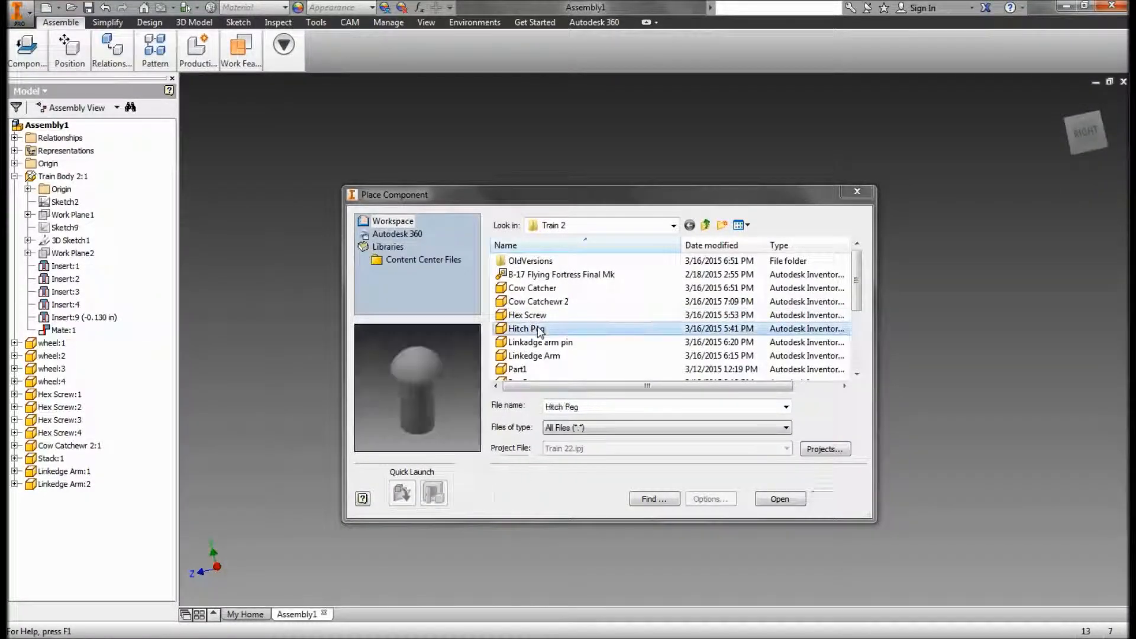
pyautogui.moveTo(726, 200); pyautogui.dragTo(413, 178)
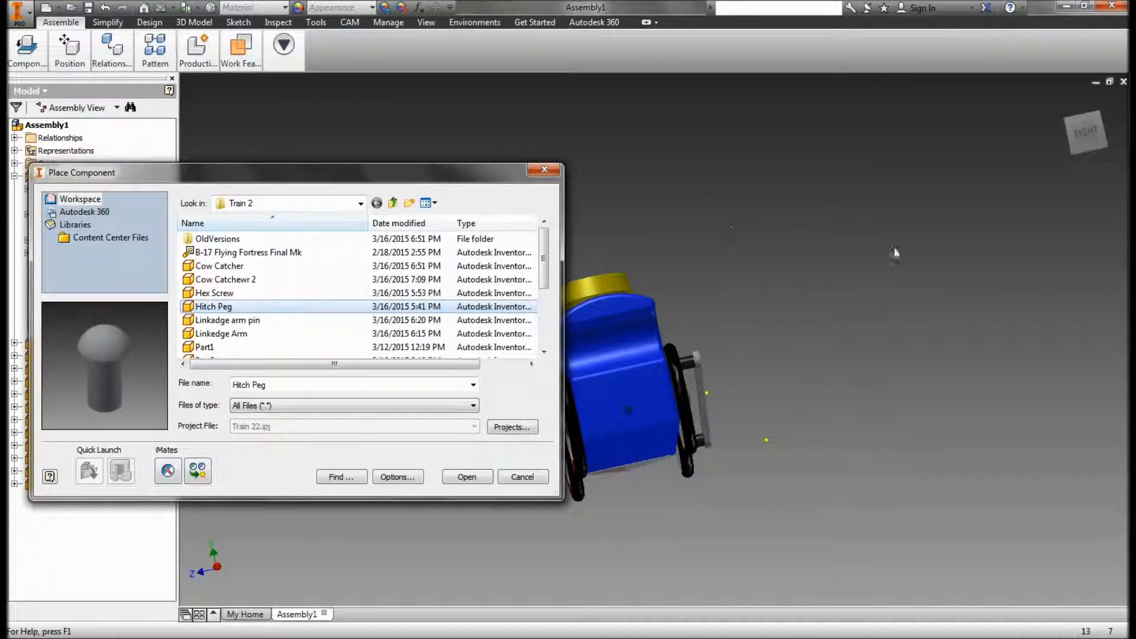
pyautogui.click(466, 477)
pyautogui.click(748, 260)
pyautogui.rightClick(751, 266)
pyautogui.click(773, 279)
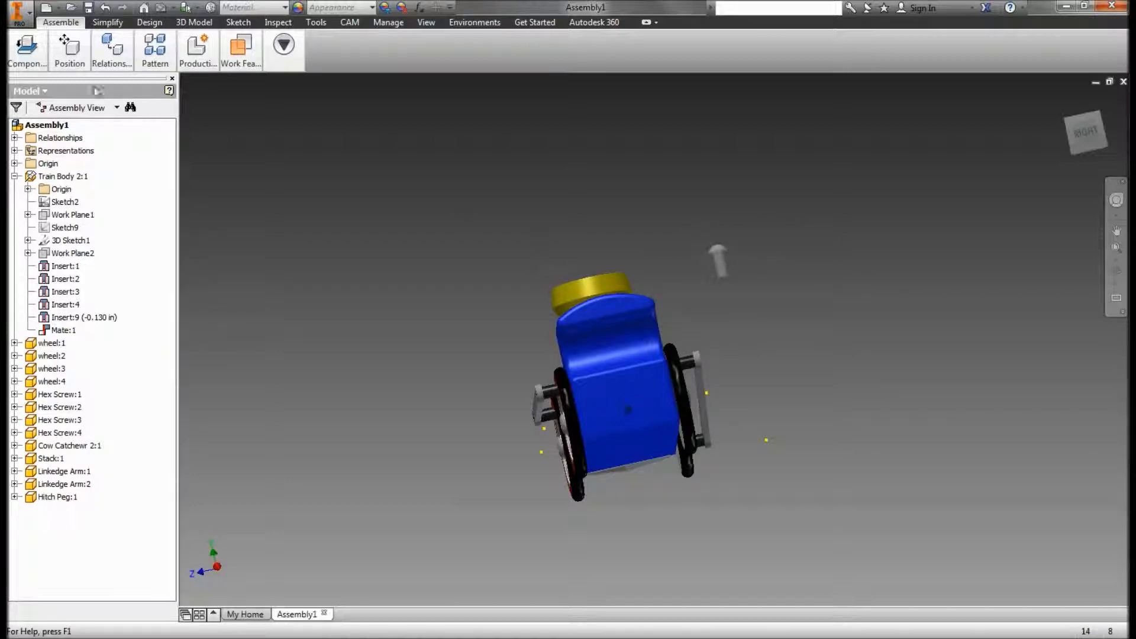
# - Place one instance of the Hitch Magnet part beside the train, near the hitch peg
pyautogui.click(25, 60)
pyautogui.click(28, 88)
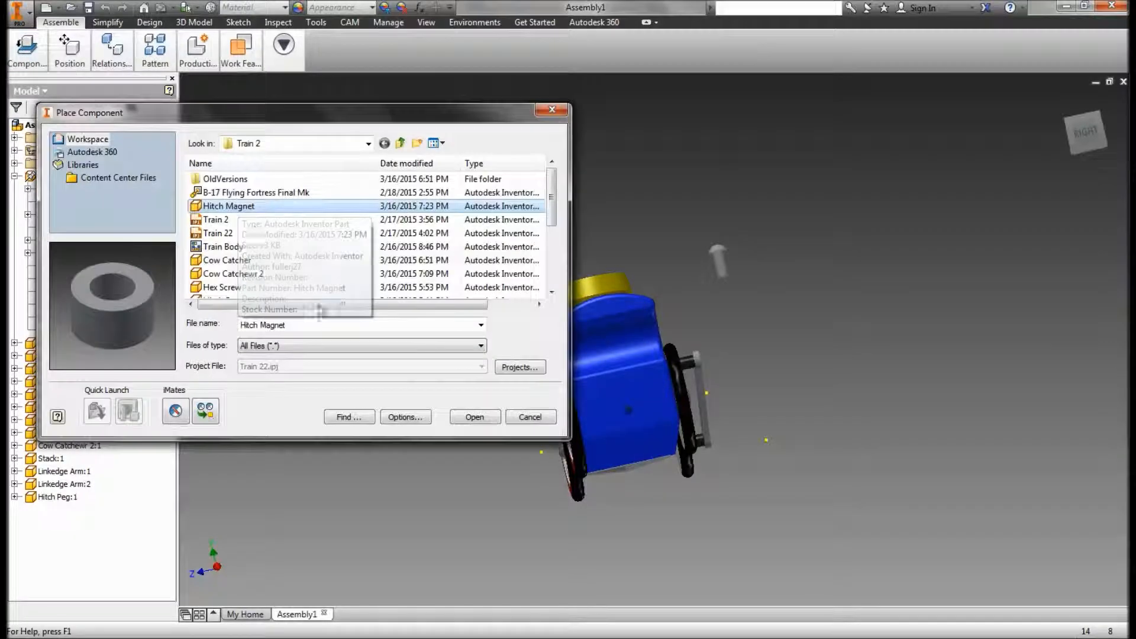
pyautogui.click(465, 416)
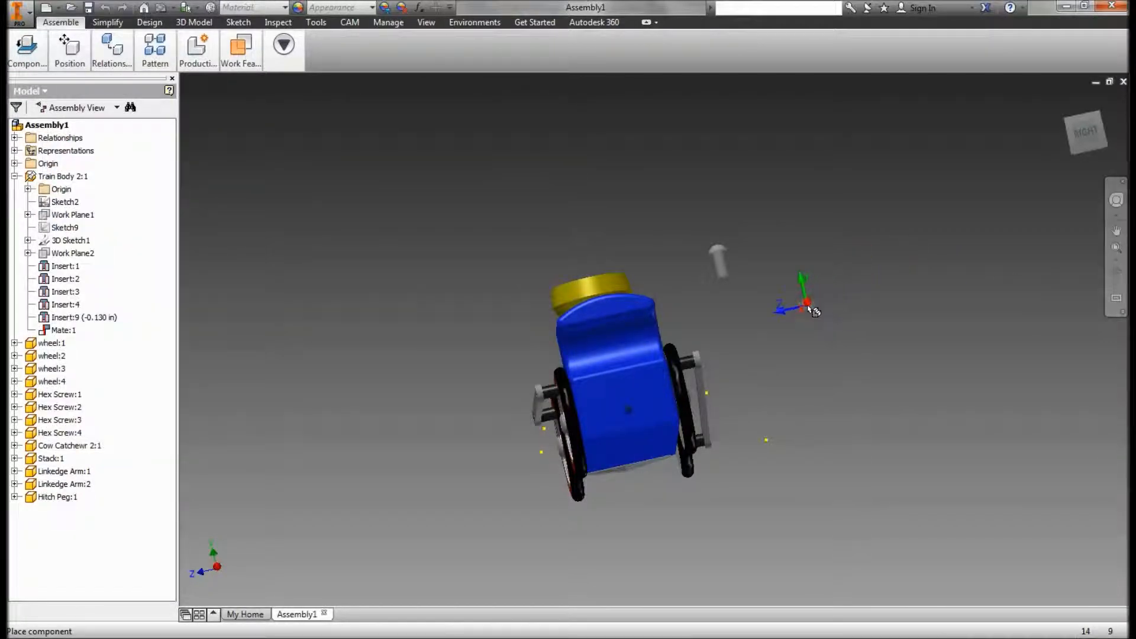
pyautogui.click(787, 304)
pyautogui.rightClick(788, 304)
pyautogui.click(841, 324)
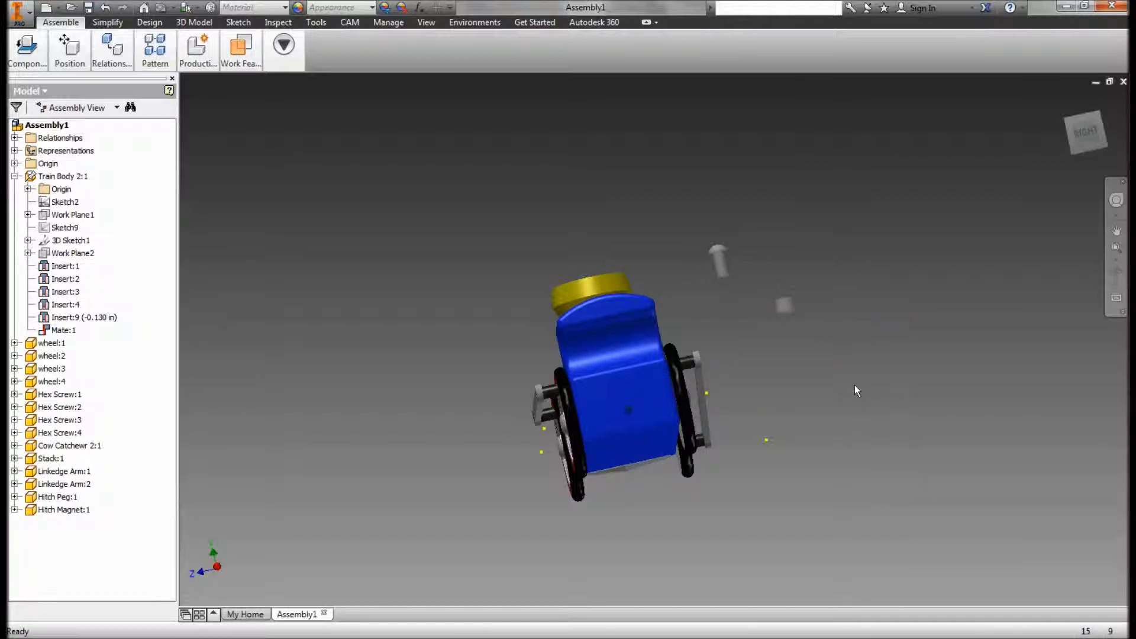
# - Apply an Insert constraint with a 0.000 in offset between the hitch magnet's circular edge and the hole in the train body's rear face
pyautogui.click(27, 50)
pyautogui.click(112, 50)
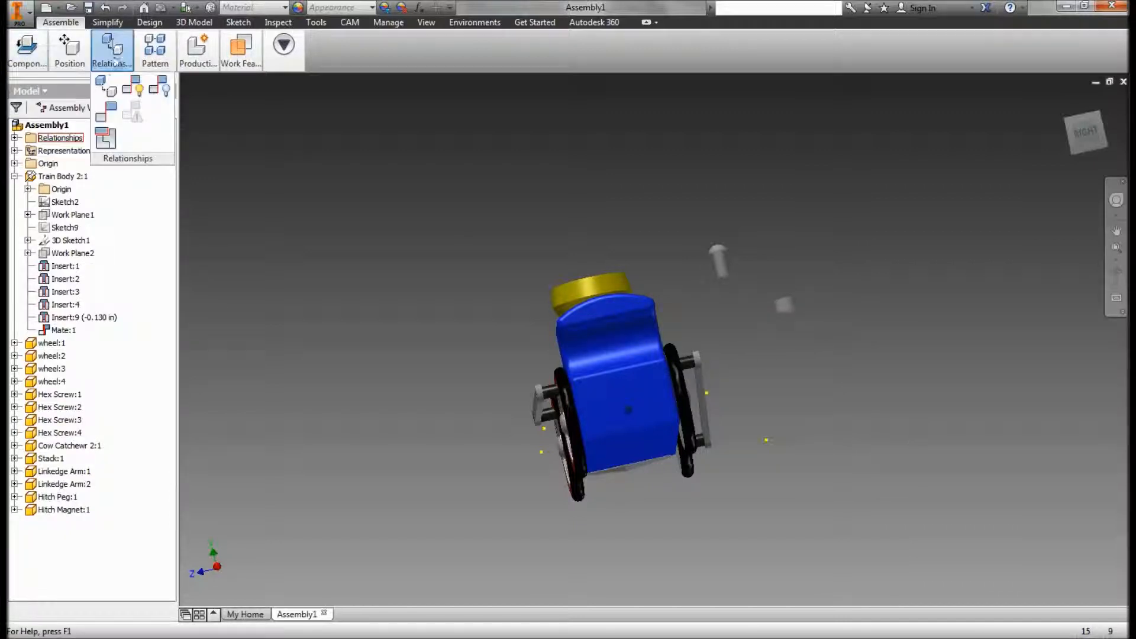
pyautogui.click(106, 112)
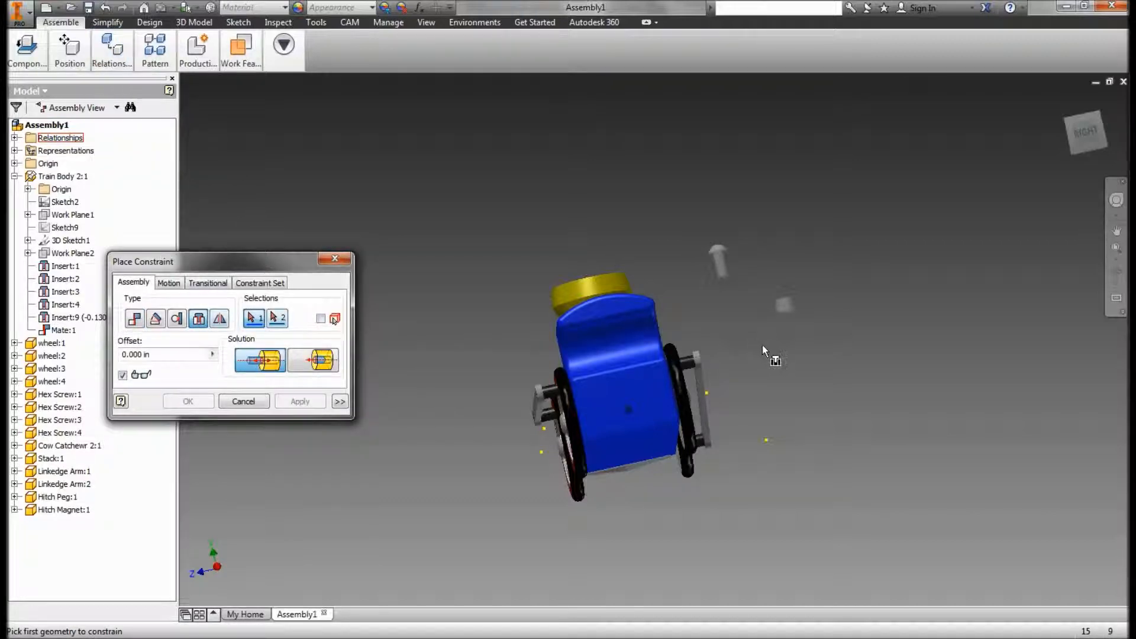
pyautogui.keyDown('shift'); pyautogui.moveTo(762, 349); pyautogui.dragTo(796, 350, button='middle'); pyautogui.keyUp('shift')
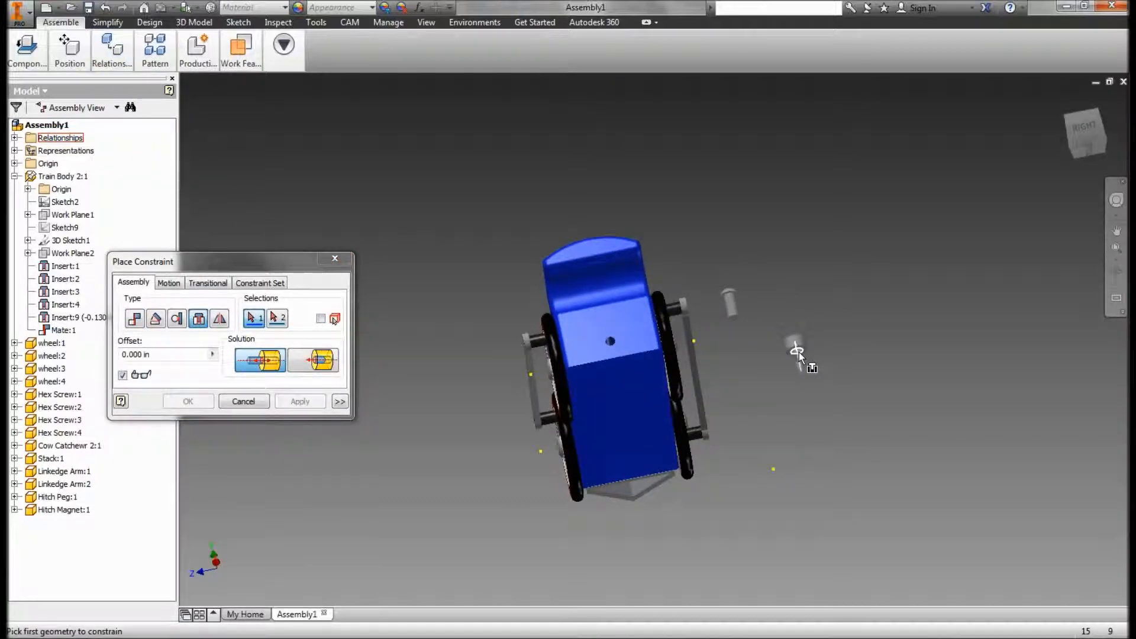
pyautogui.moveTo(799, 352)
pyautogui.click(797, 350)
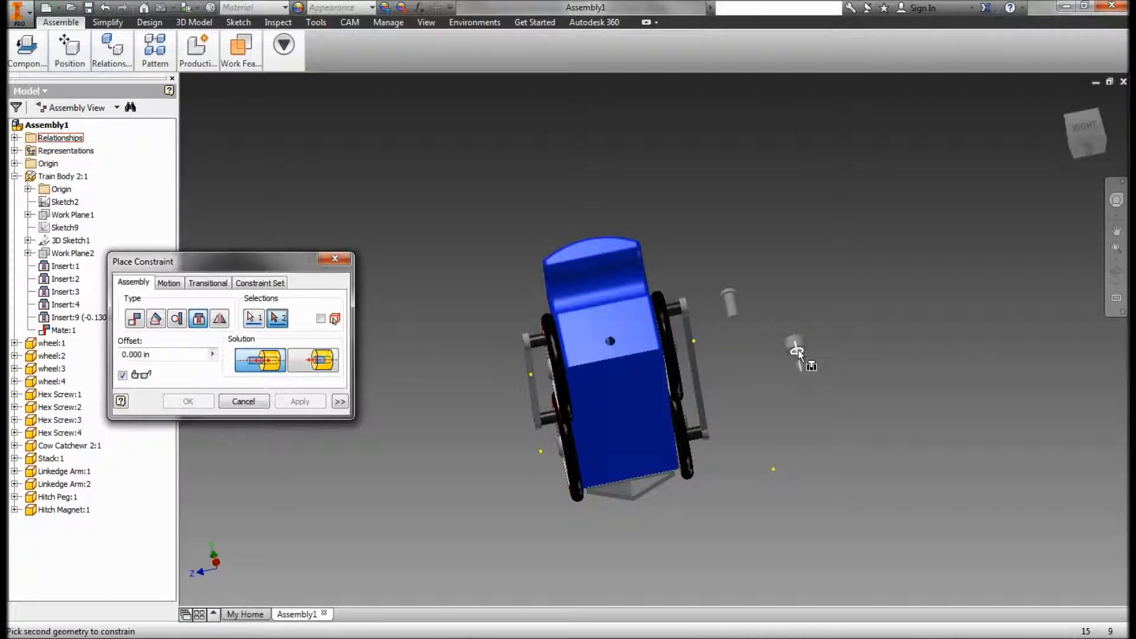
pyautogui.click(610, 342)
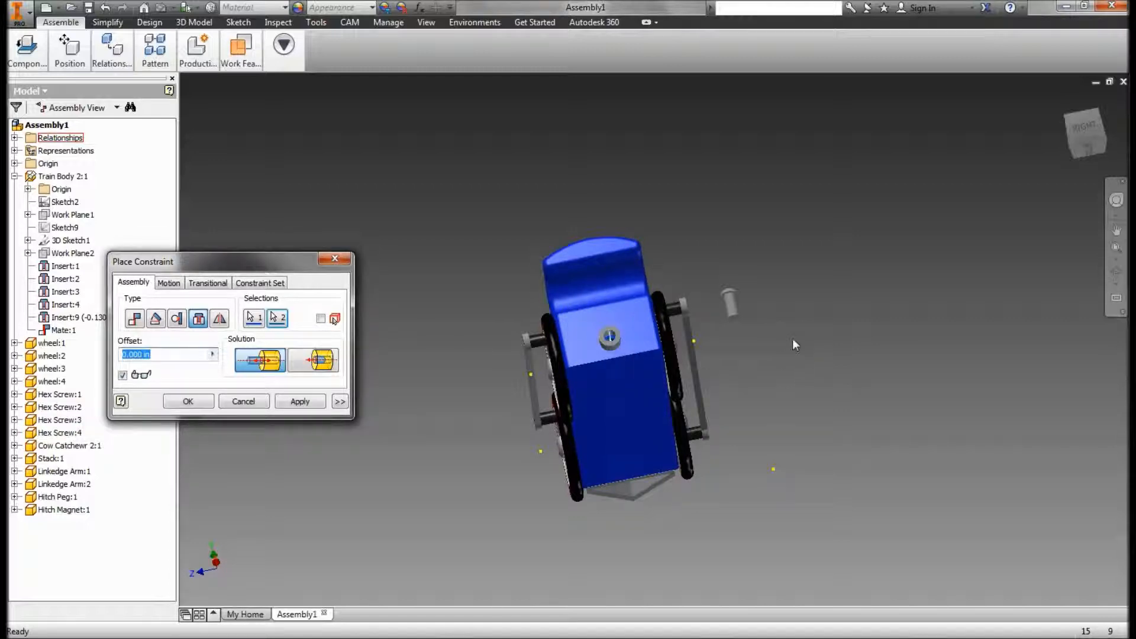
pyautogui.scroll(-3, 757, 292)
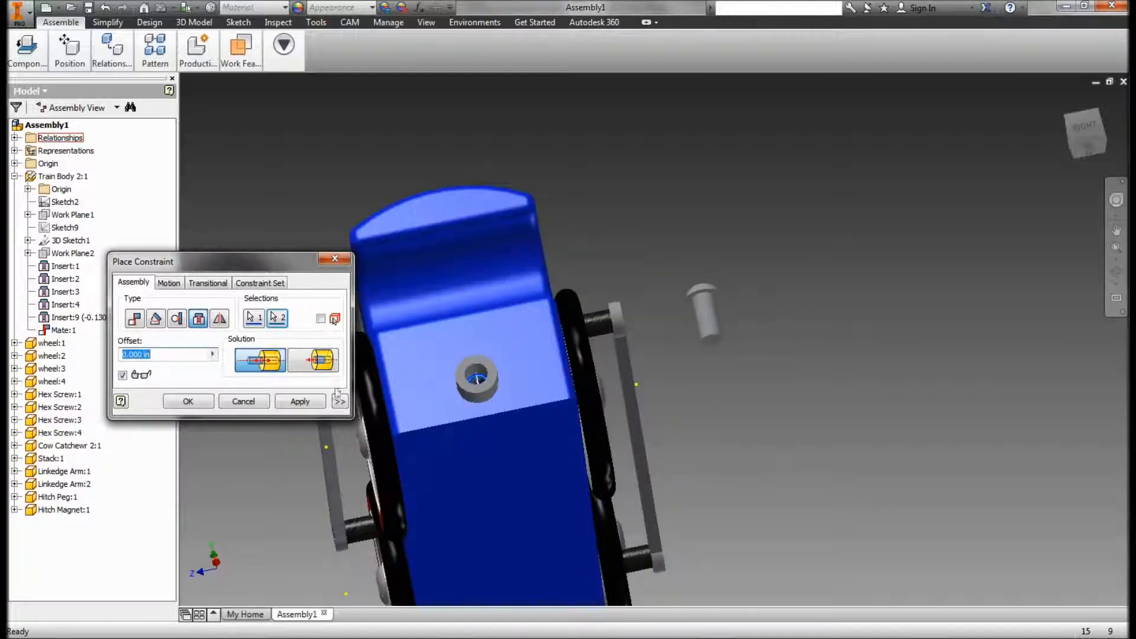
pyautogui.click(296, 405)
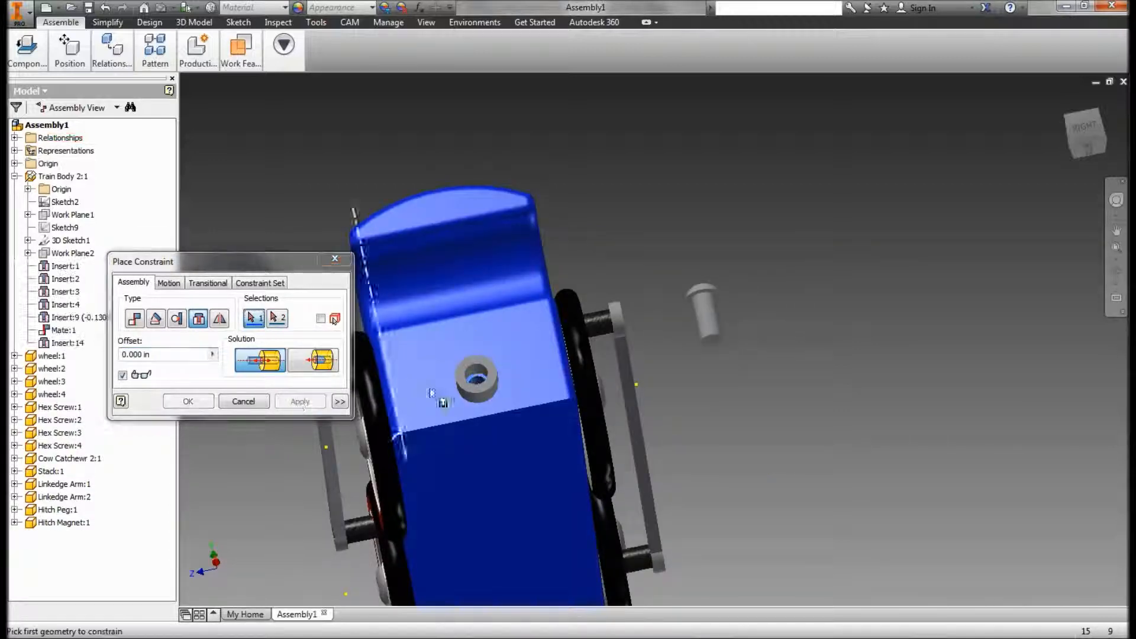
# - Apply an Insert constraint with a 0.000 in offset between the underside of the hitch peg's head and the hitch magnet's hole
pyautogui.click(705, 296)
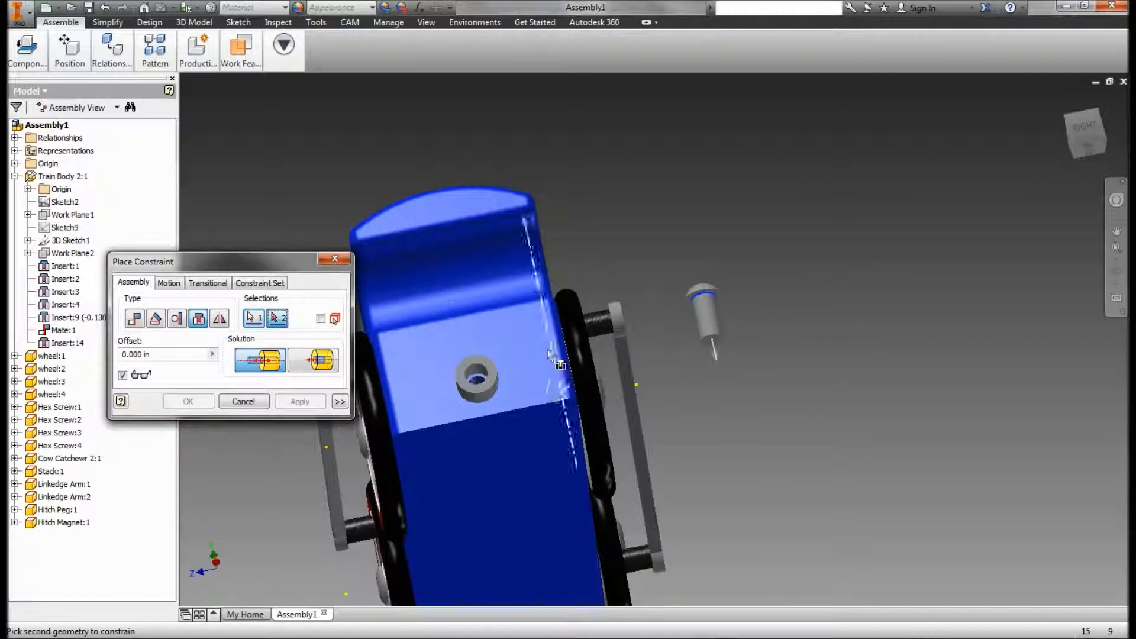
pyautogui.click(476, 373)
pyautogui.click(300, 401)
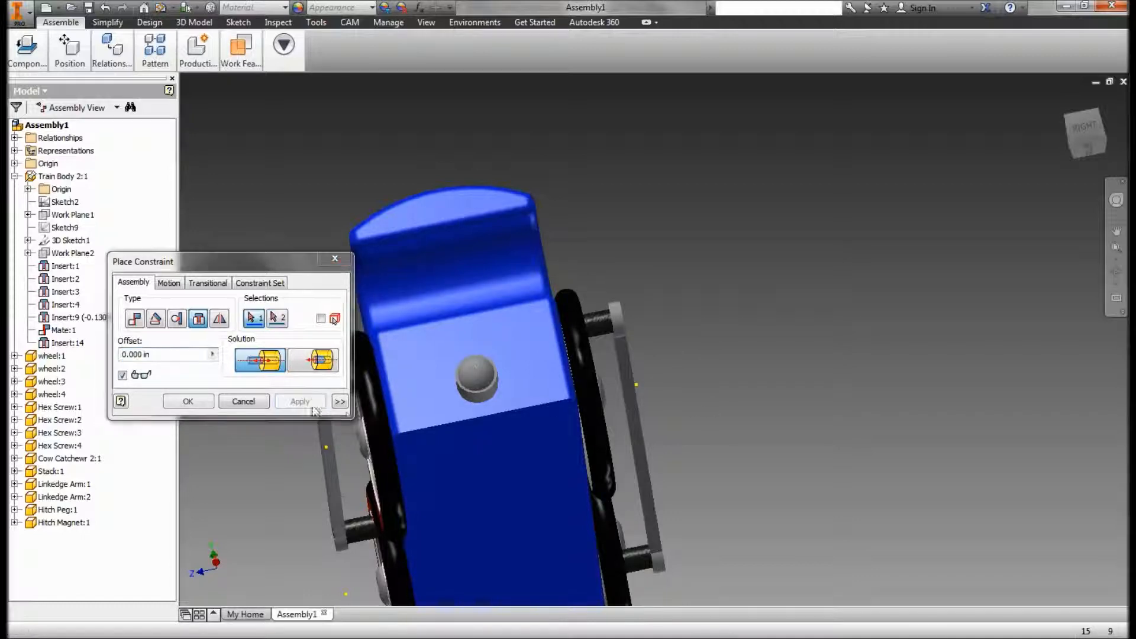
pyautogui.keyDown('shift'); pyautogui.moveTo(743, 459); pyautogui.dragTo(887, 431, button='middle'); pyautogui.keyUp('shift')
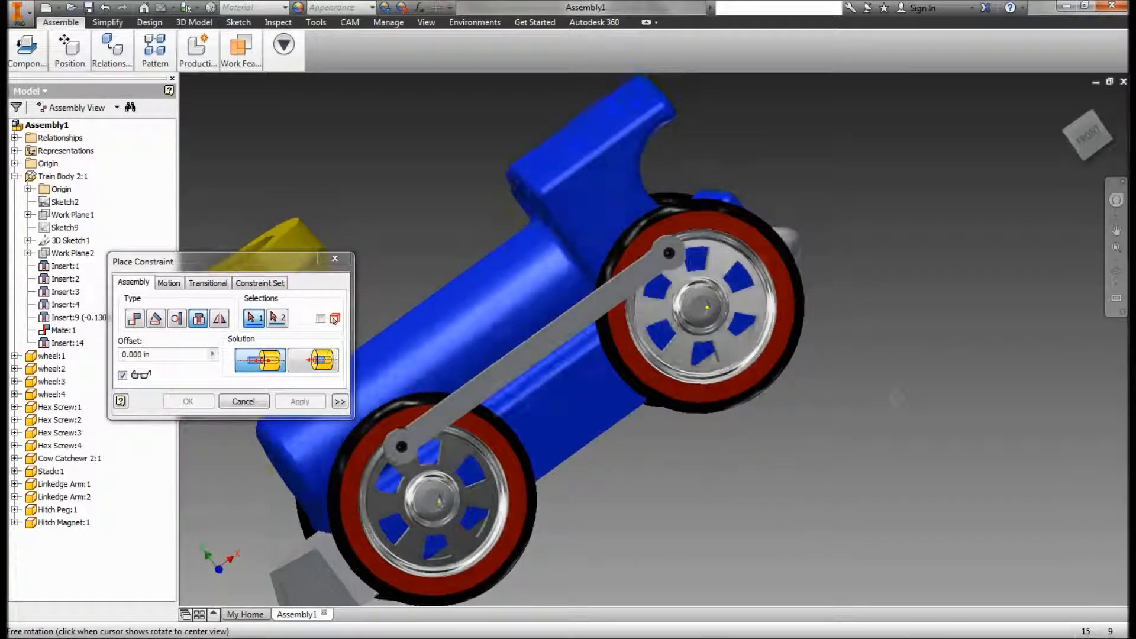